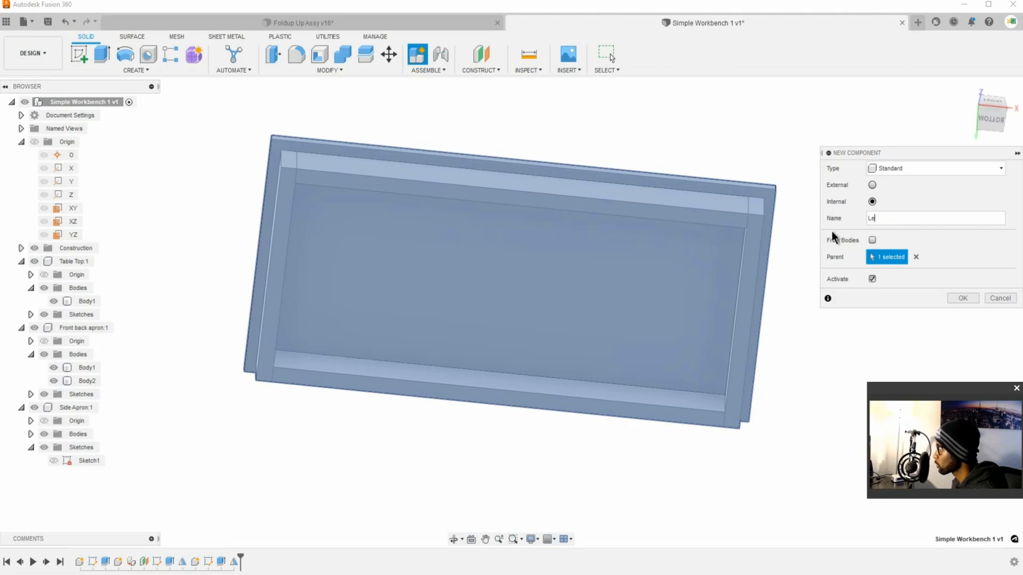
Step: Create an internal standard component named Leg and make it active
text(g)
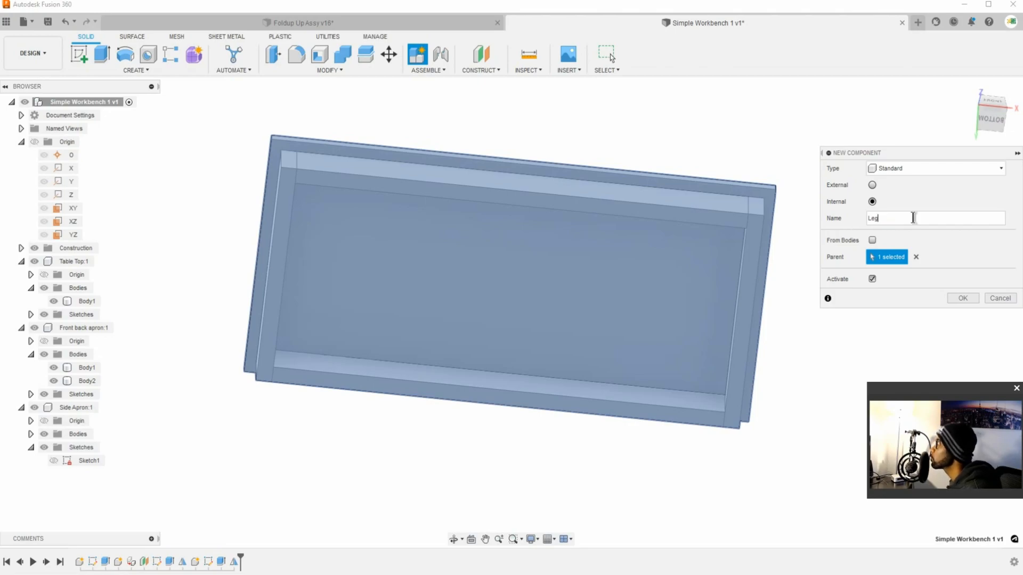
click(961, 298)
Step: Examine the tabletop and apron frame from below, the side and above to see where the leg fits
shift+middle_drag(701, 206, 628, 274)
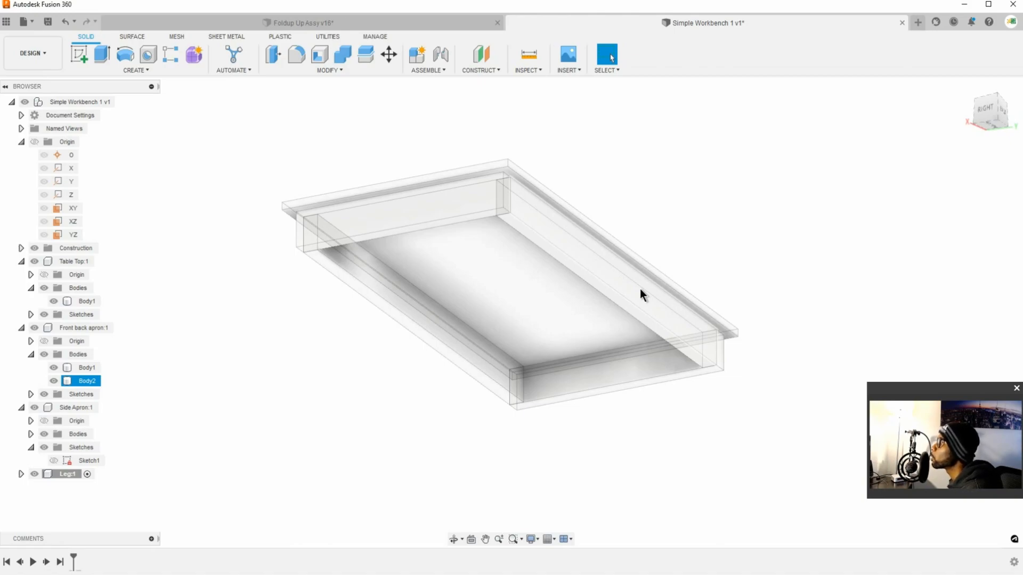
click(554, 289)
shift+middle_drag(555, 290, 579, 289)
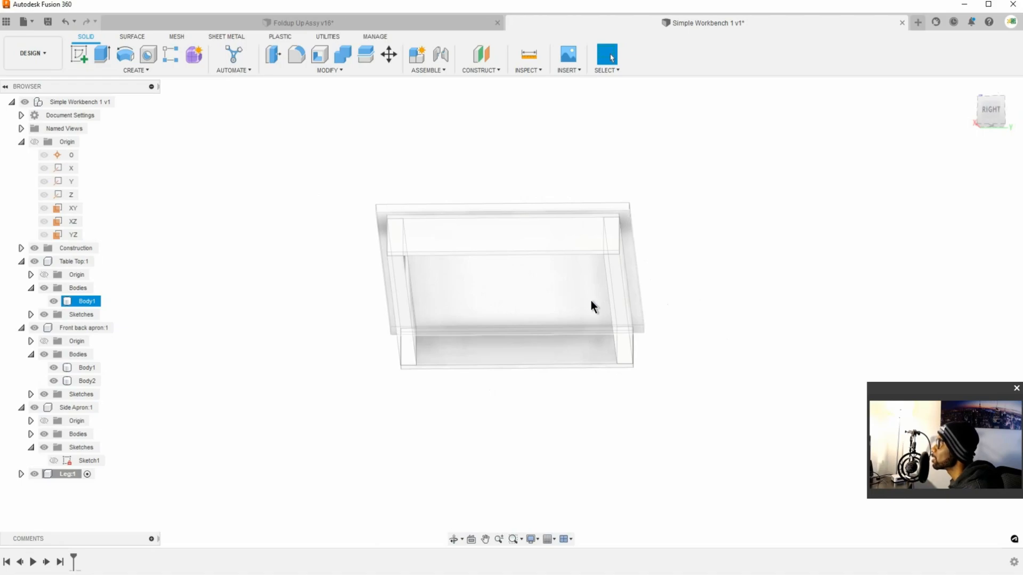
click(536, 305)
shift+middle_drag(536, 305, 560, 324)
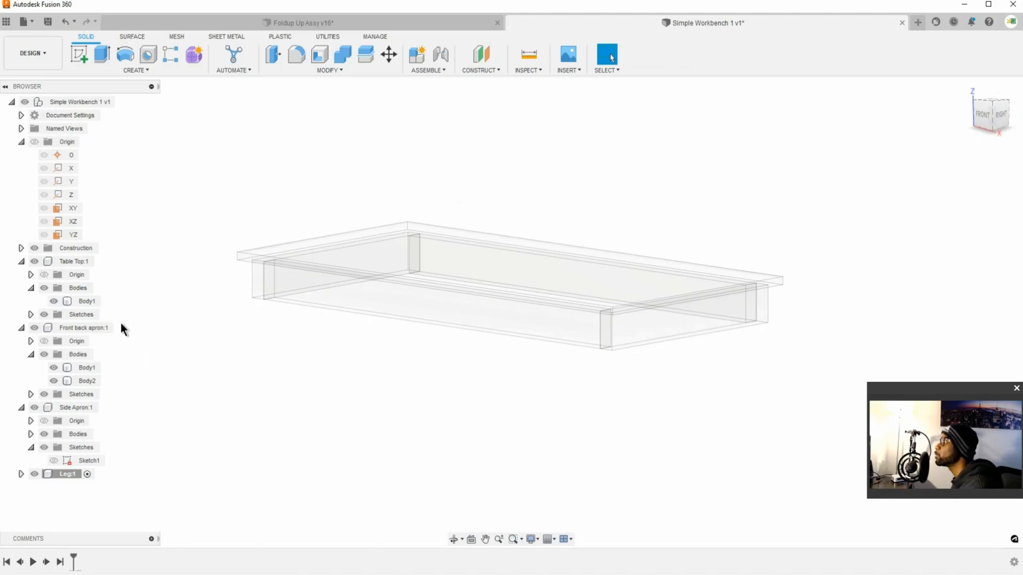
shift+middle_drag(487, 302, 417, 261)
click(417, 261)
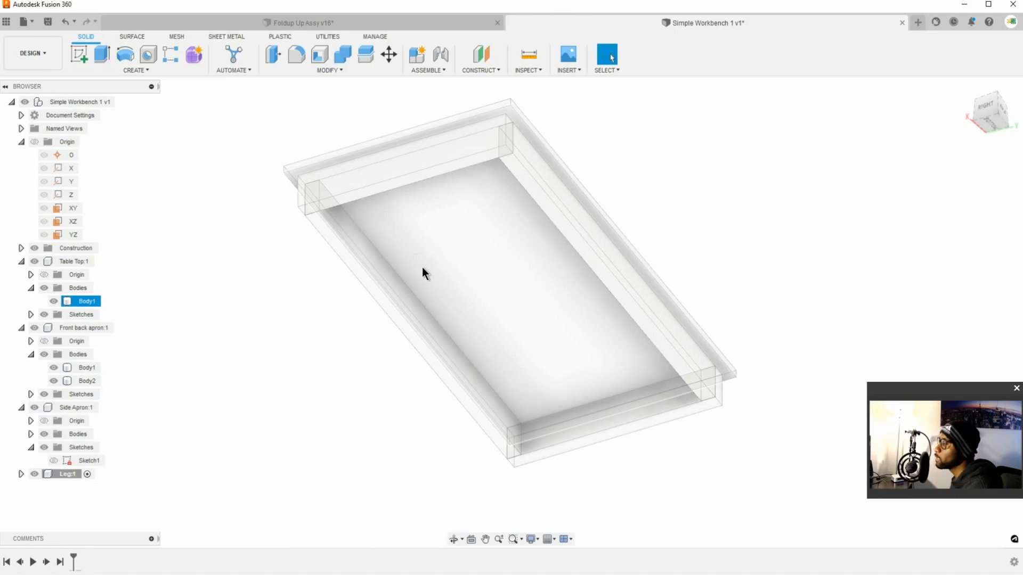
shift+middle_drag(468, 321, 549, 361)
click(548, 361)
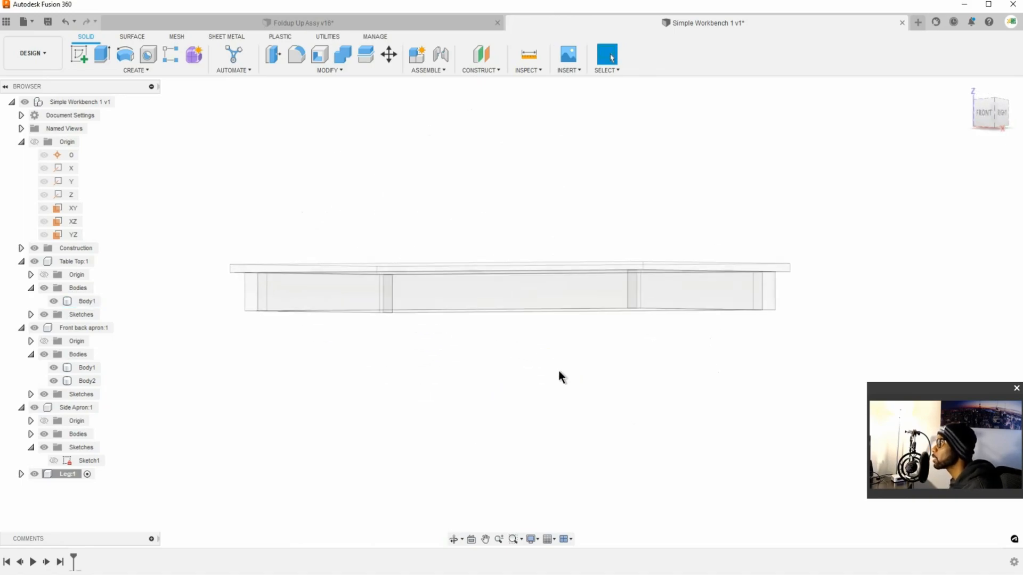
click(399, 292)
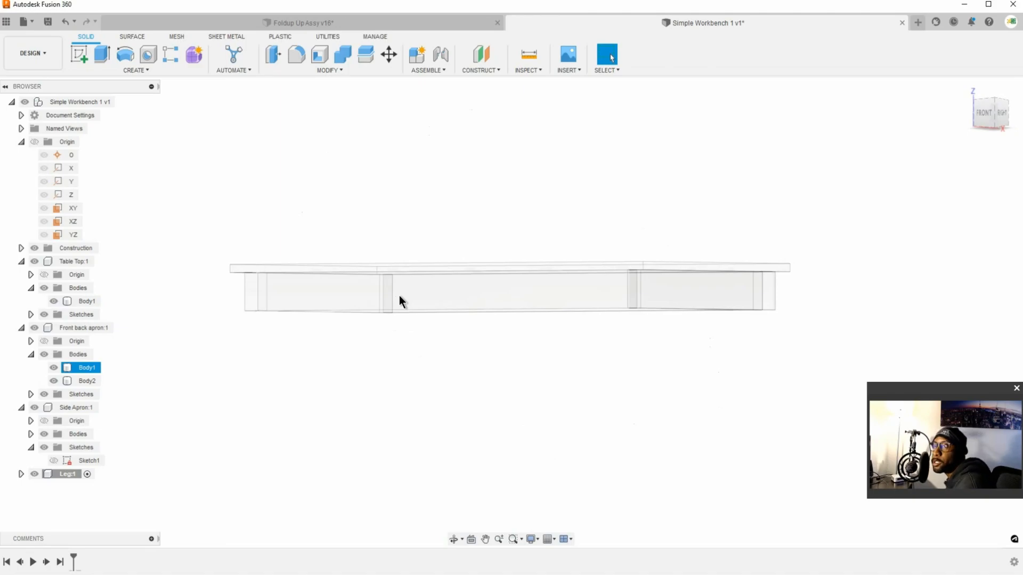
shift+middle_drag(400, 296, 395, 327)
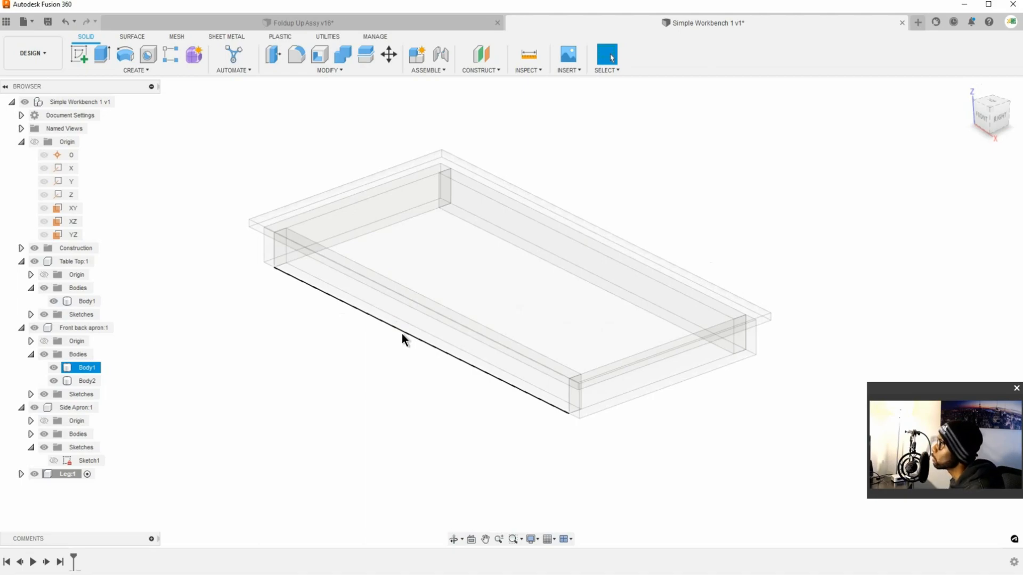
Step: Start a sketch on the inner face of the long front apron board (Body1)
click(436, 324)
shift+middle_drag(435, 324, 380, 292)
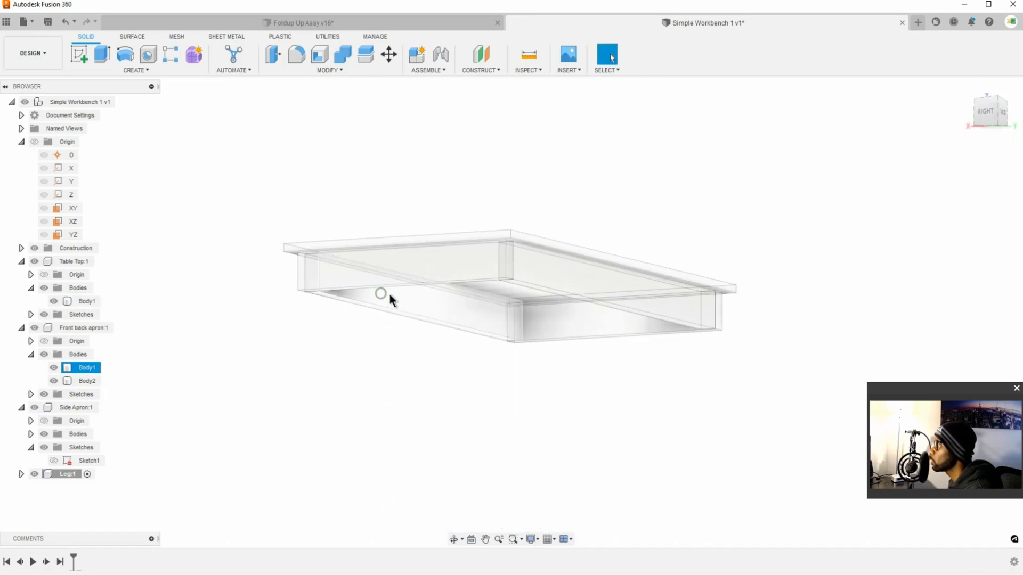
click(471, 314)
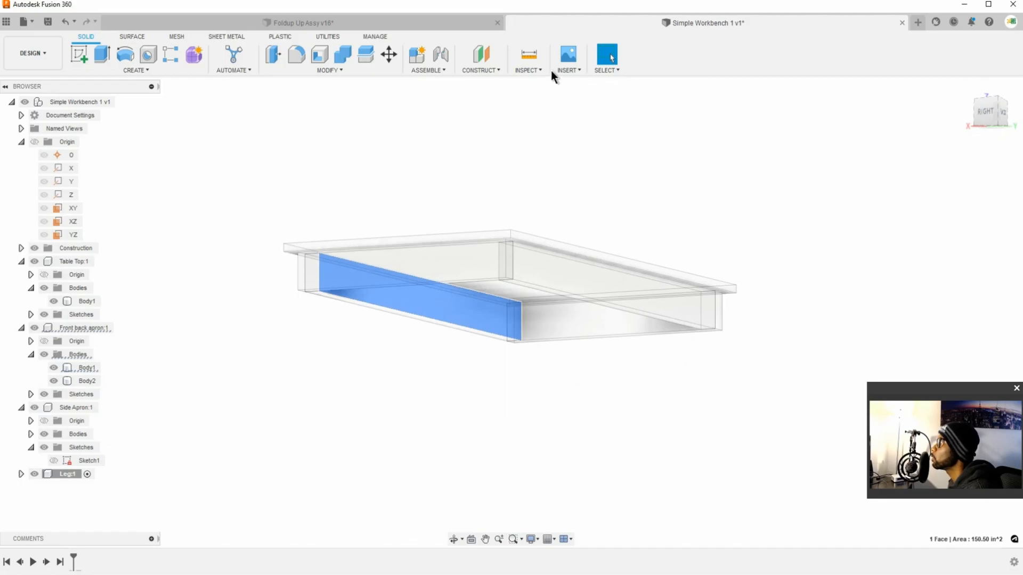
click(76, 54)
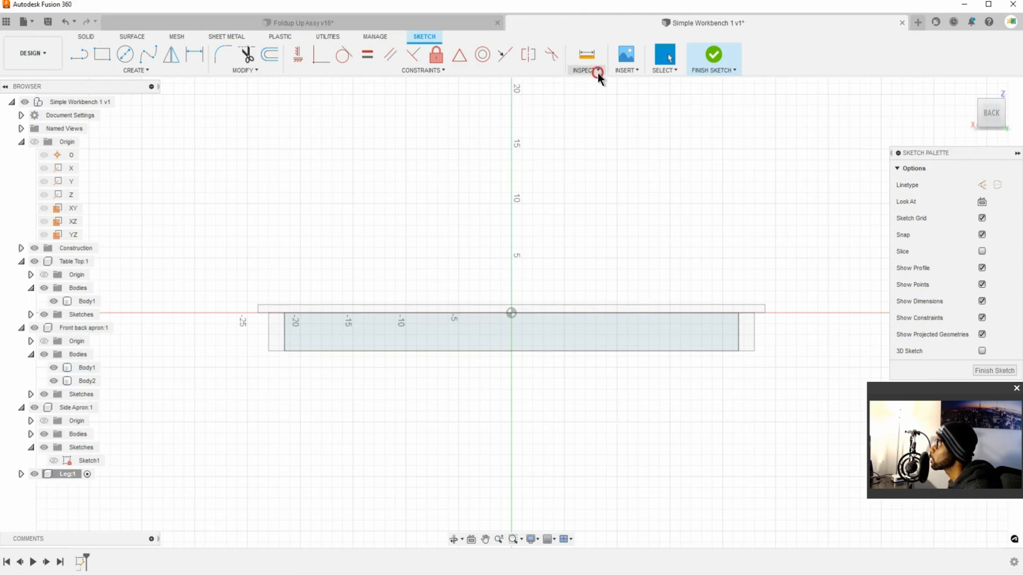
Step: Add a section analysis cutting parallel to the apron's inner face, offset 2.00 in from it
click(598, 73)
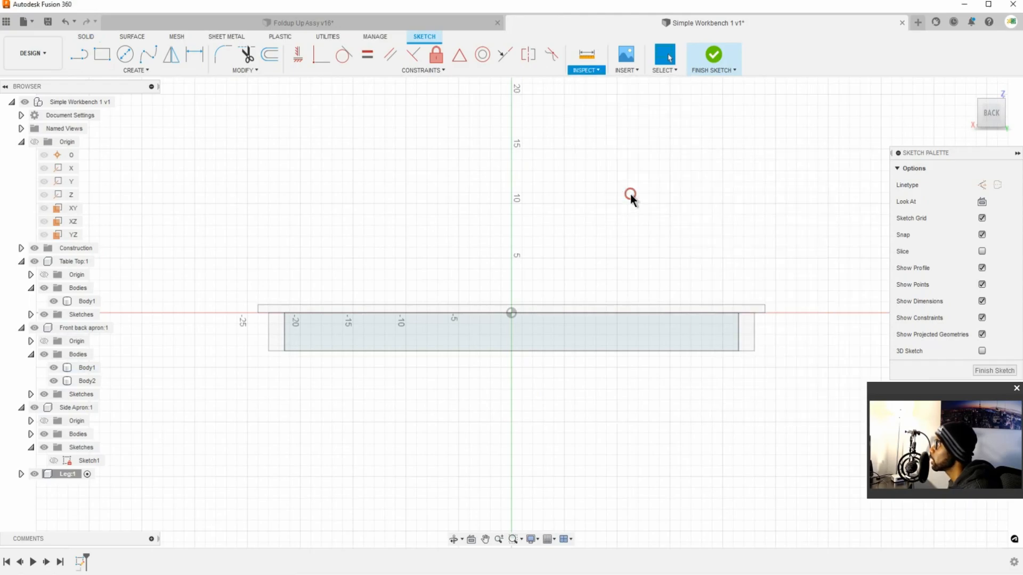
click(630, 194)
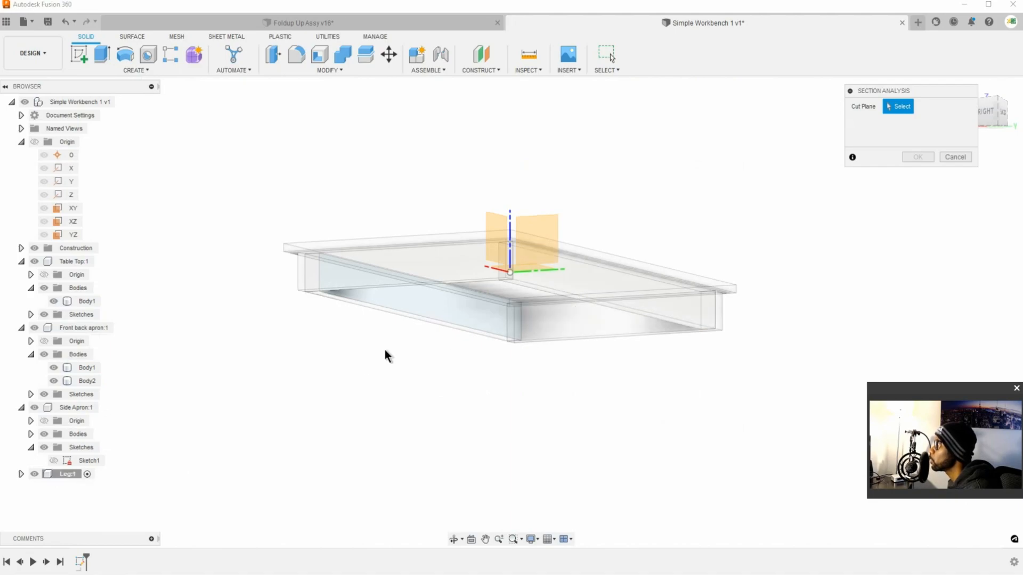
shift+middle_drag(707, 229, 544, 299)
middle_drag(767, 326, 405, 334)
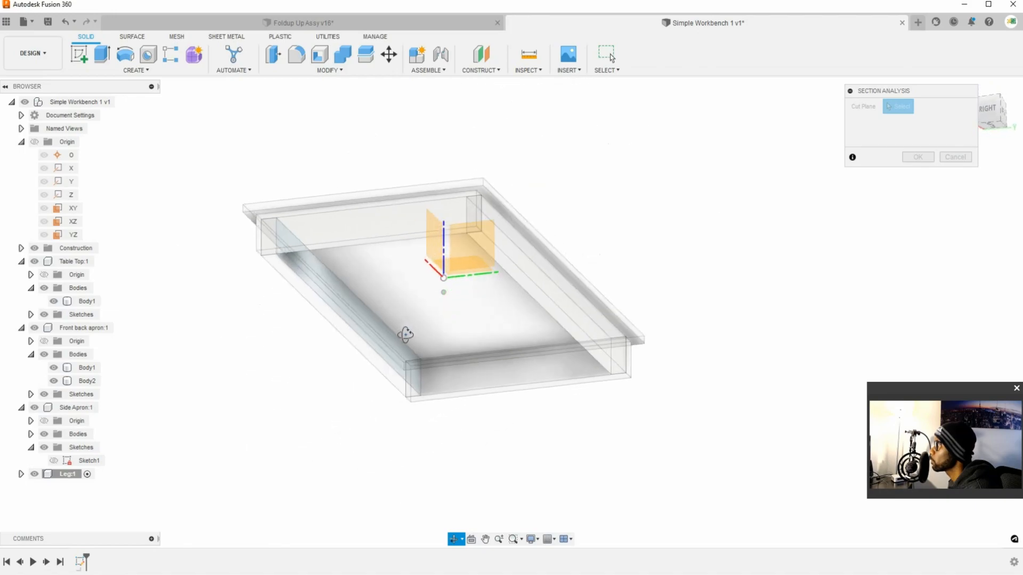
click(372, 333)
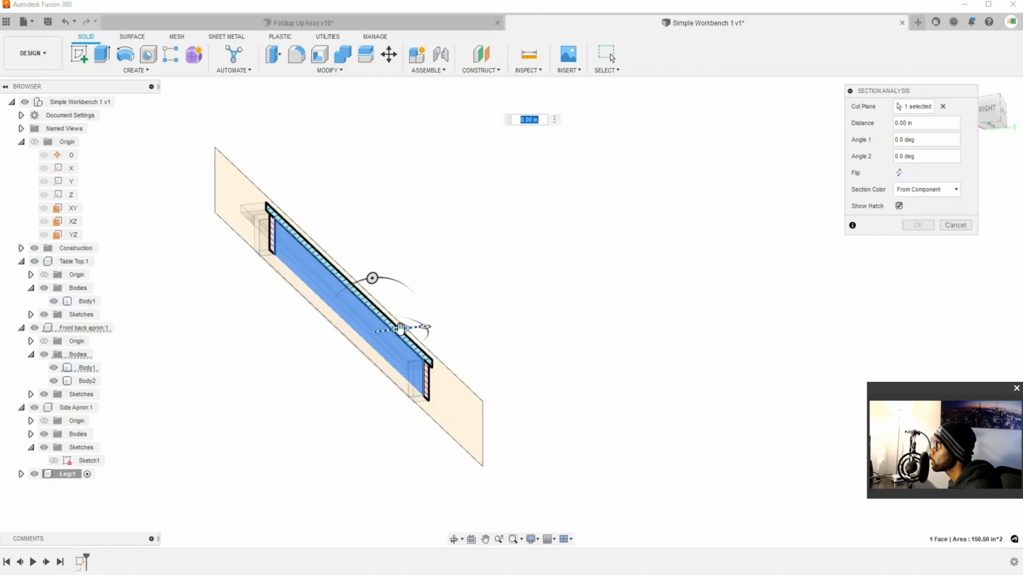
drag(415, 329, 424, 329)
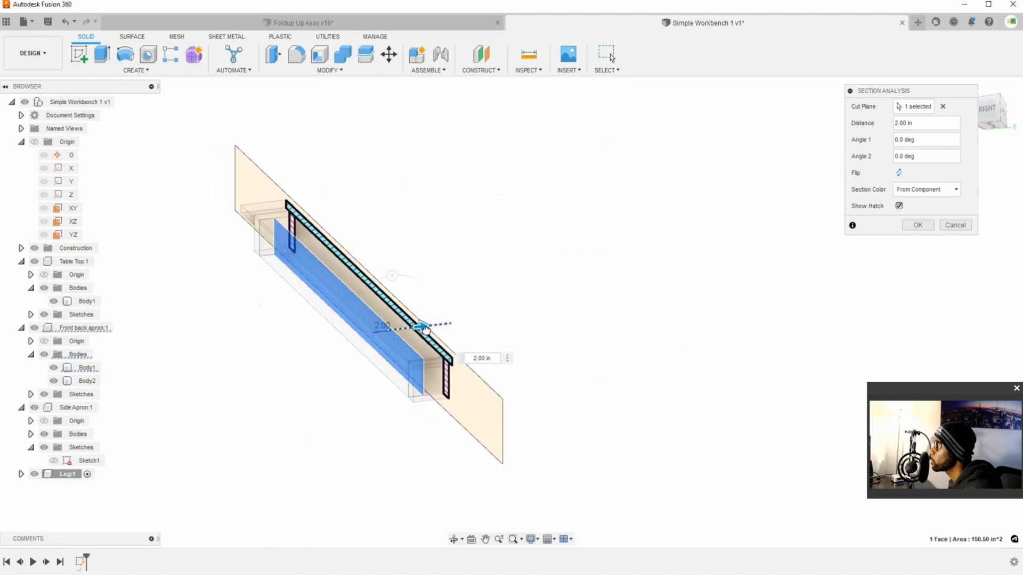
click(917, 224)
Step: Expand the Leg component and its Sketches folder in the browser tree
middle_drag(623, 232, 570, 256)
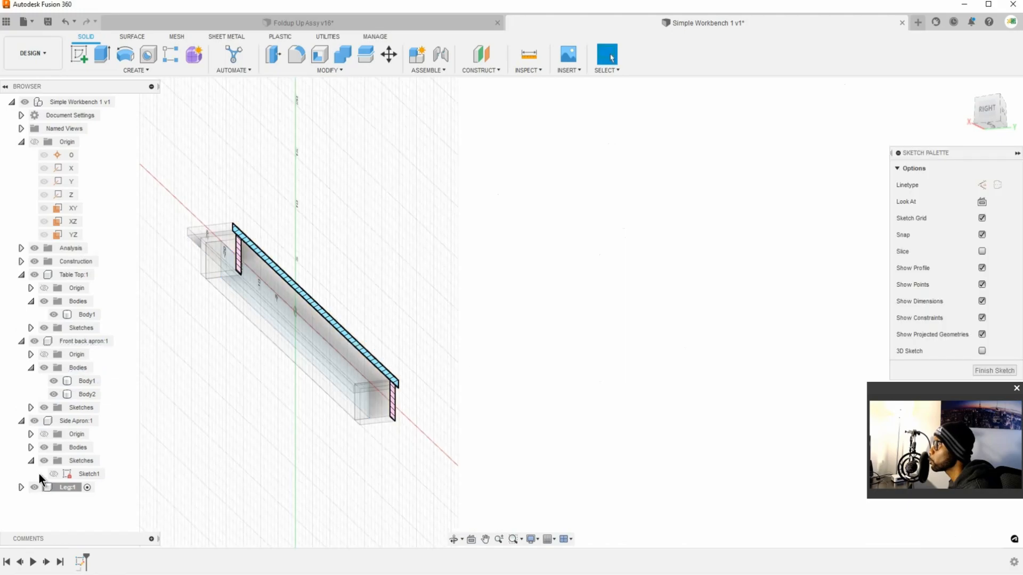
click(21, 487)
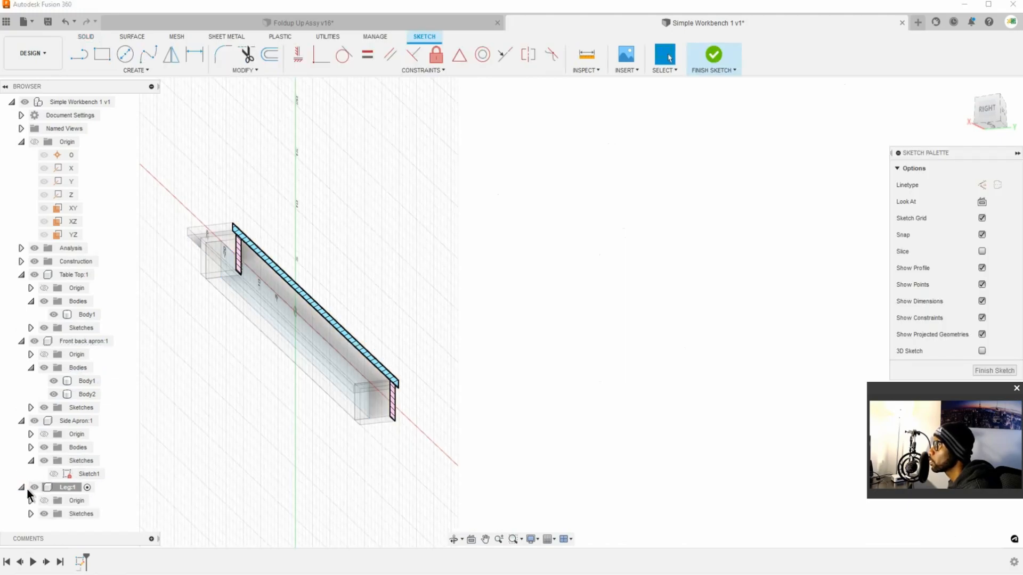
click(30, 513)
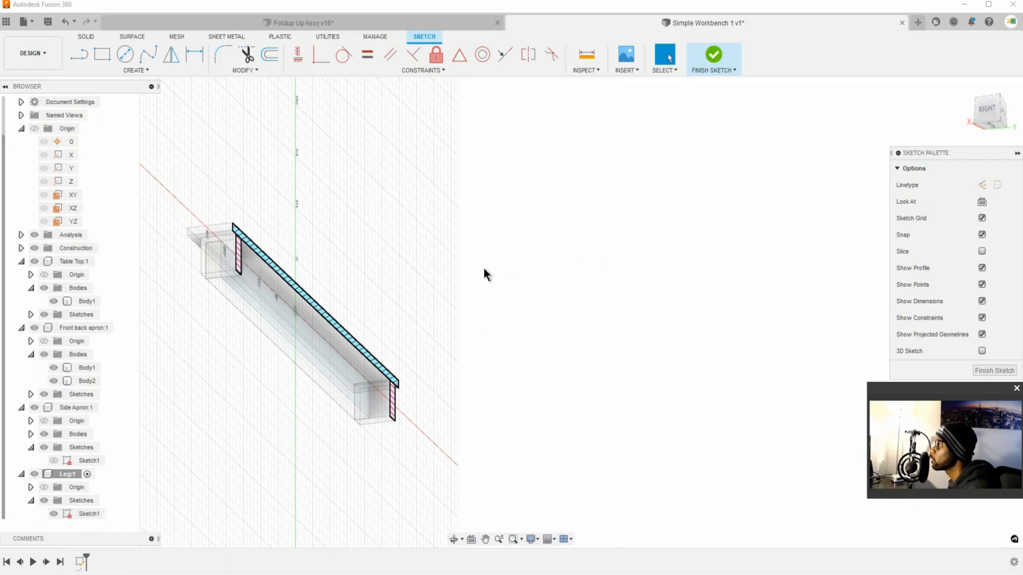
Step: Sketch a two-corner rectangle about 4.5 in wide and 8 in tall just below the table top, beside the sectioned side apron
middle_drag(487, 271, 712, 253)
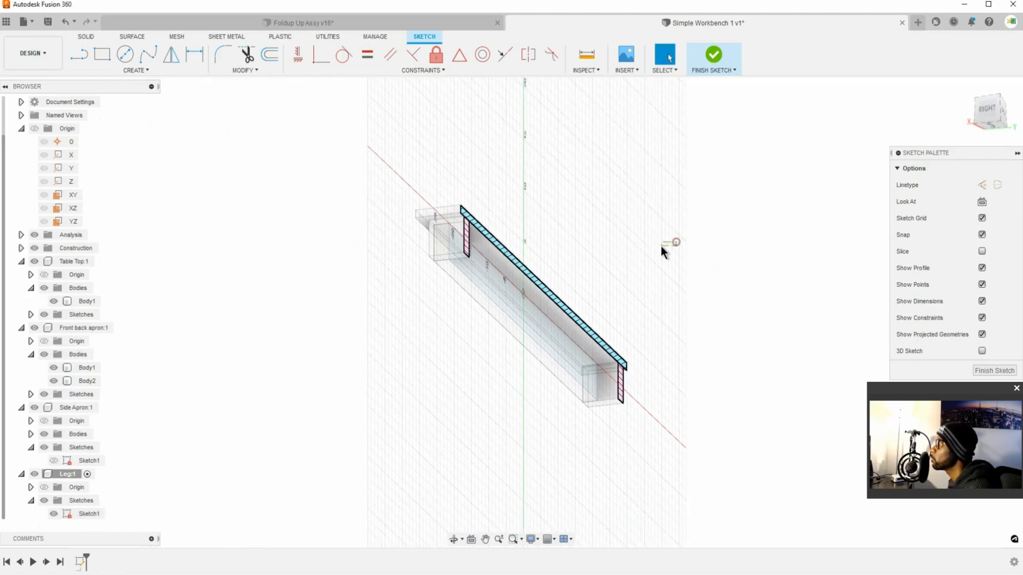
shift+middle_drag(683, 235, 626, 245)
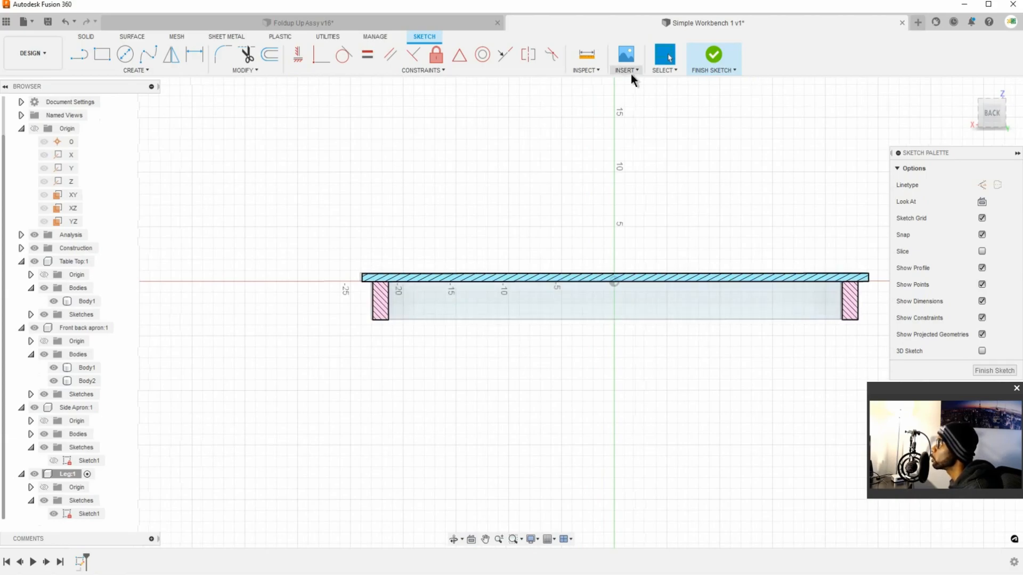
click(987, 108)
mouse_move(742, 238)
shift+middle_down()
mouse_move(675, 232)
mouse_move(738, 239)
shift+middle_up()
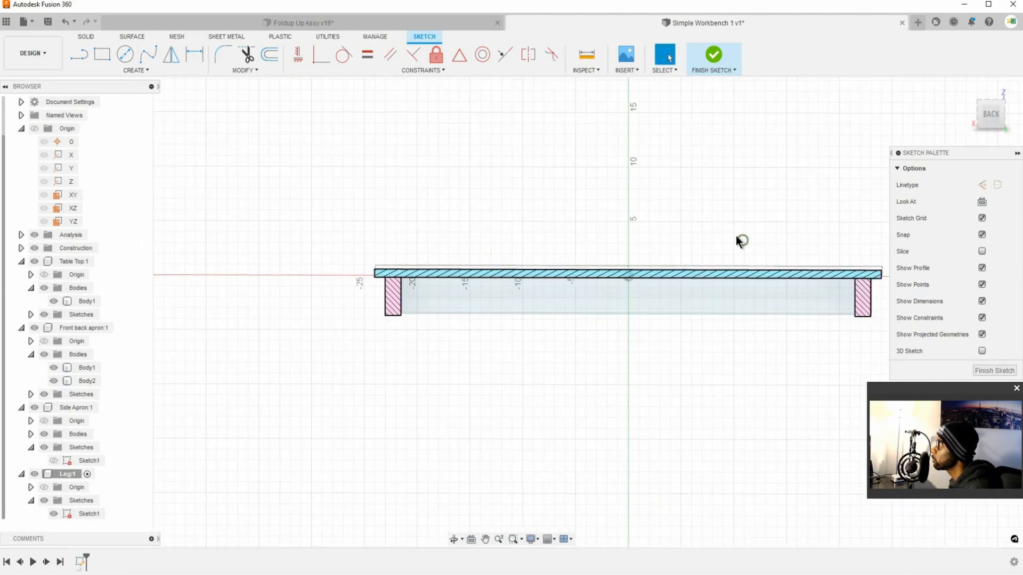
click(988, 113)
middle_drag(810, 231, 764, 222)
click(101, 54)
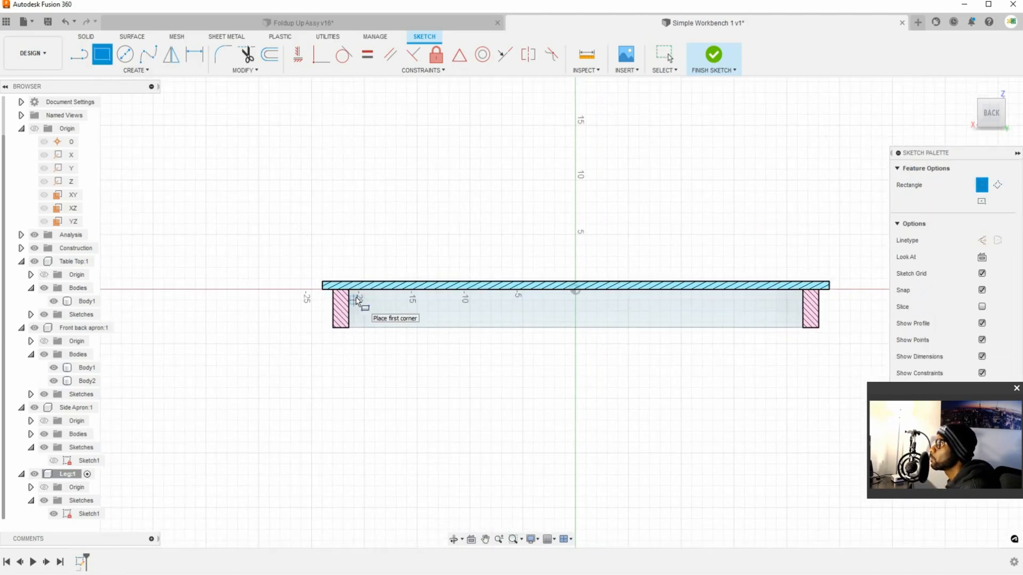
scroll(363, 302, up, 5)
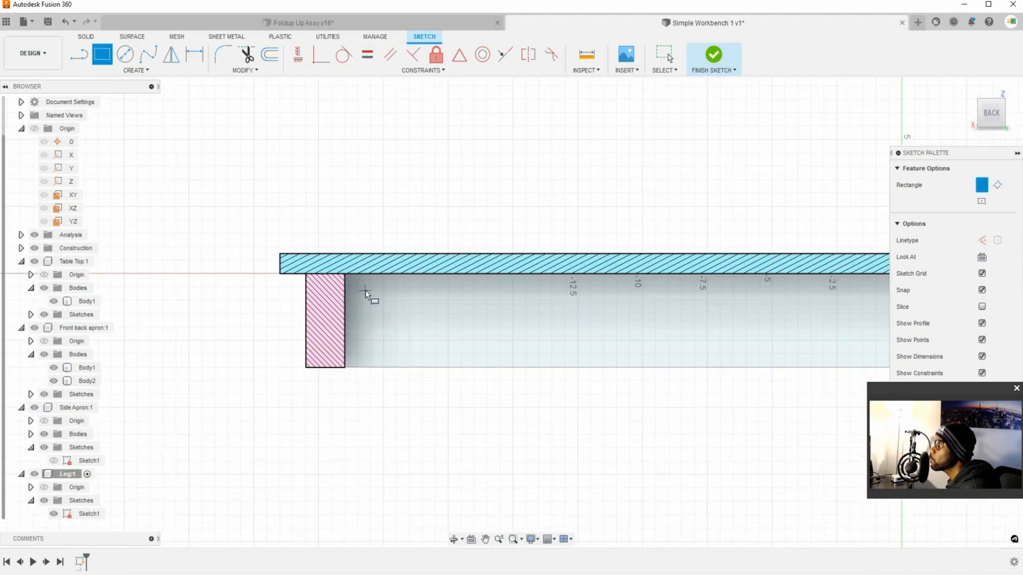
click(365, 290)
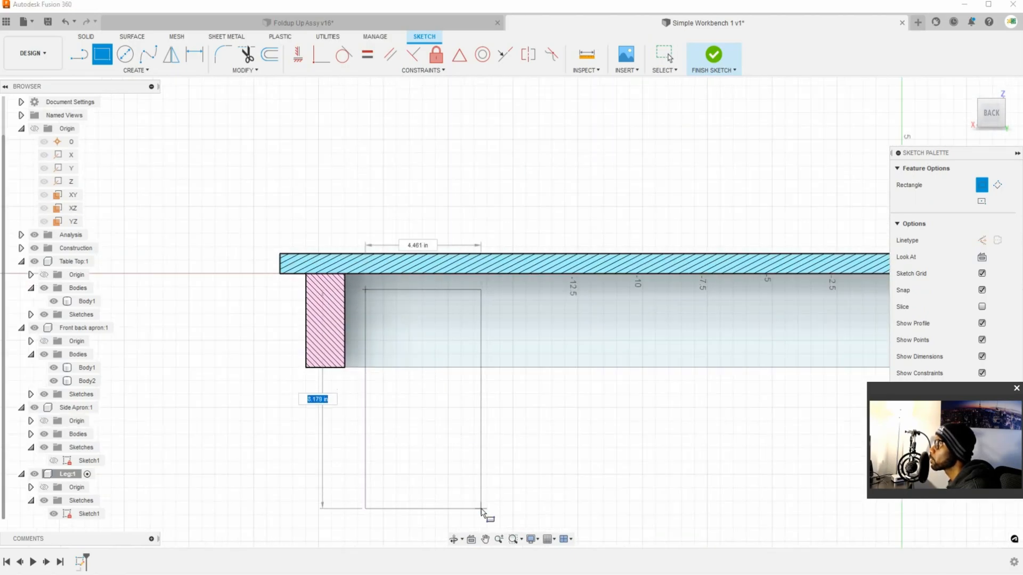
click(480, 509)
key(Escape)
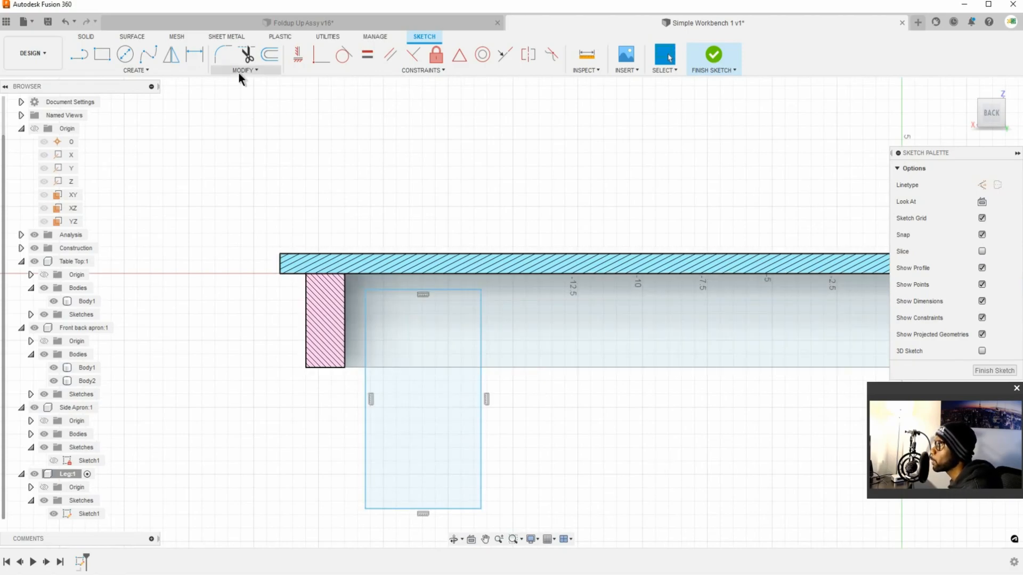
click(193, 62)
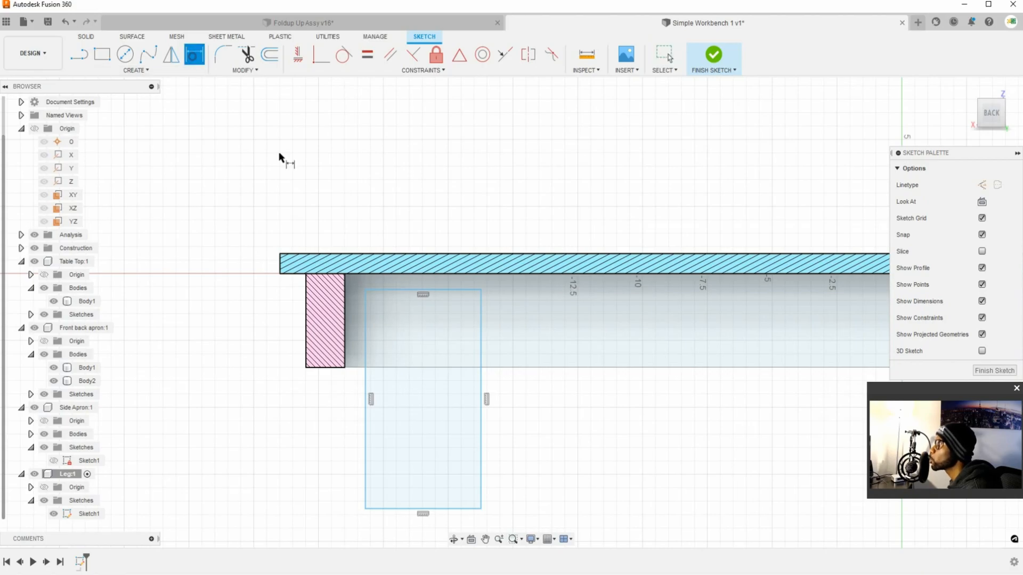
click(358, 275)
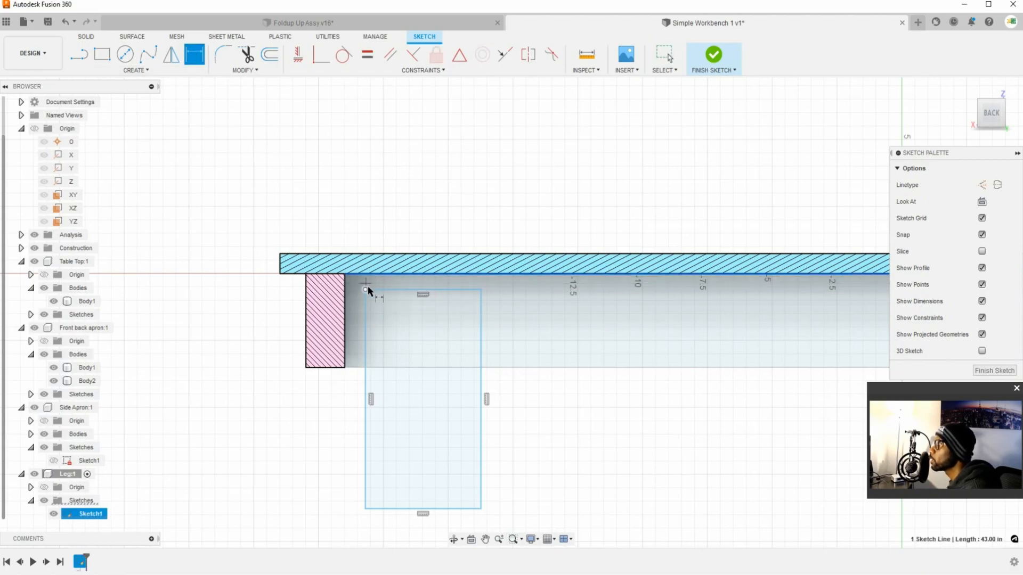
key(Escape)
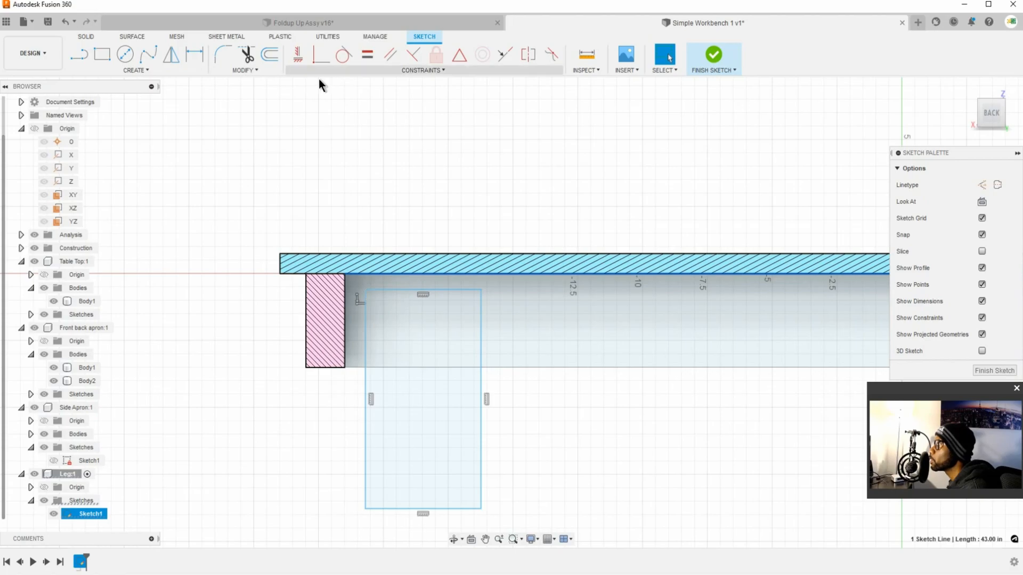
Step: Make the rectangle's upper corner coincident with the line under the table top and with the inside corner beside the side apron
click(319, 60)
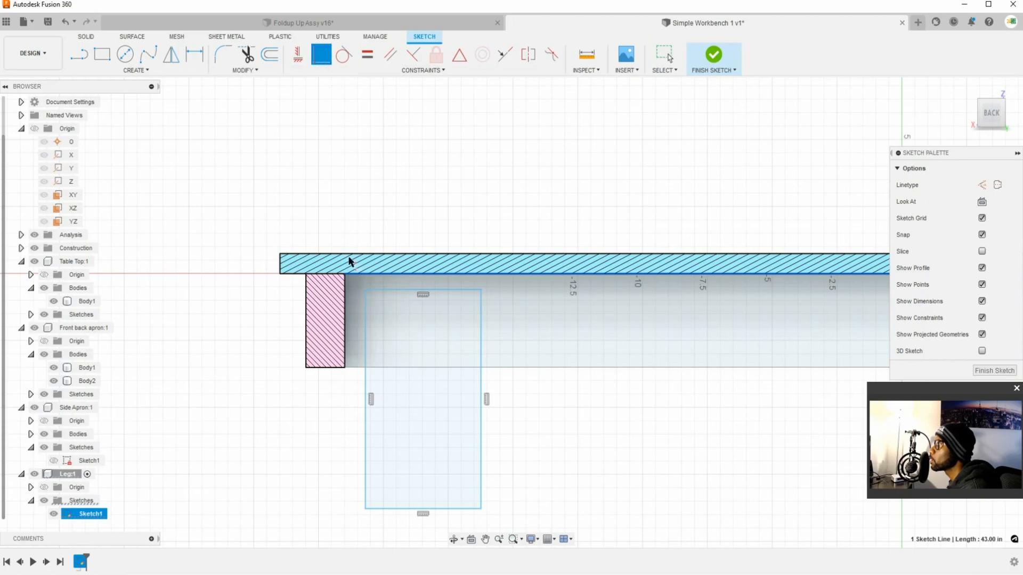
click(366, 291)
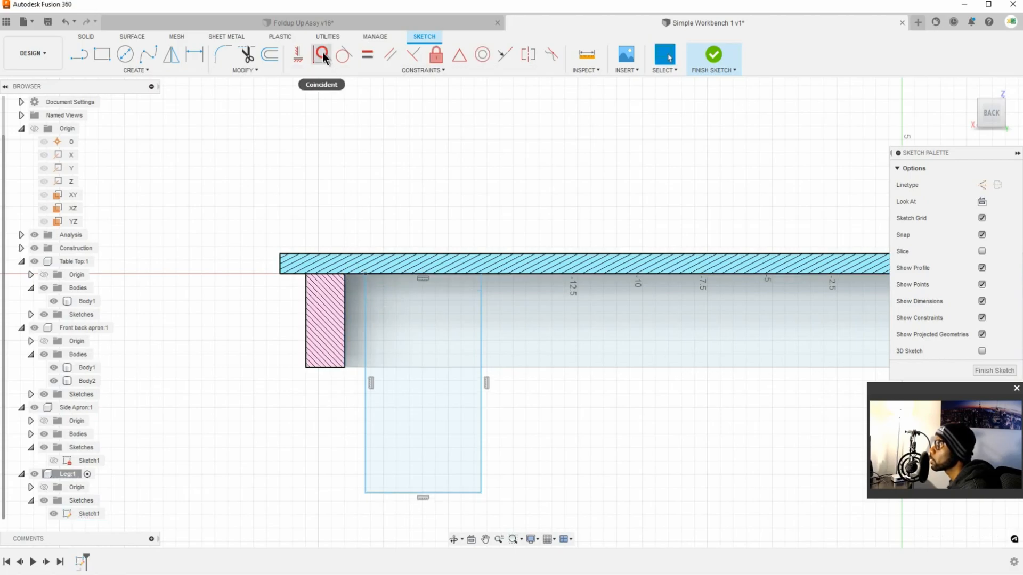
middle_drag(350, 258, 320, 255)
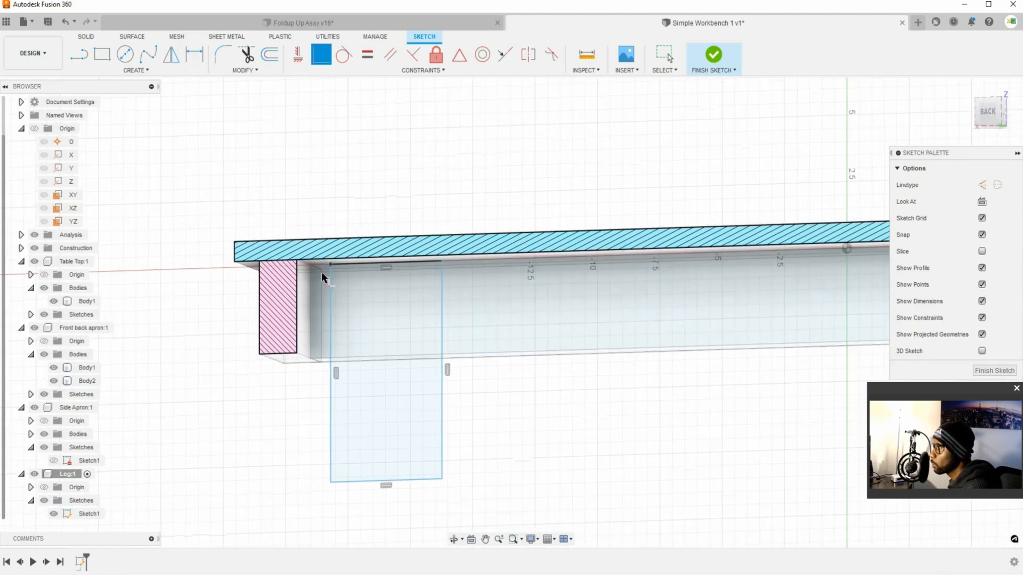
scroll(318, 268, down, 1)
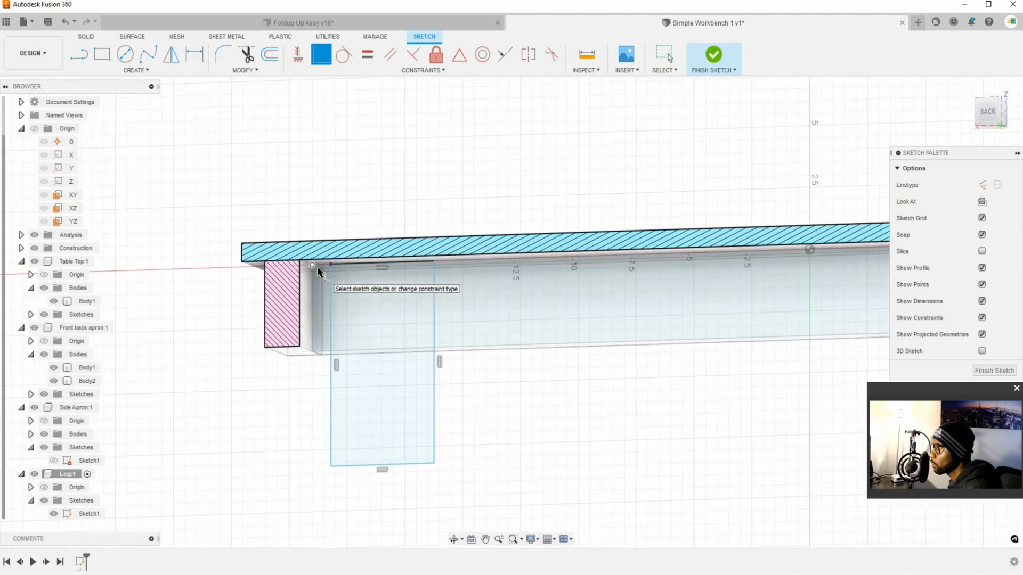
click(327, 266)
click(328, 266)
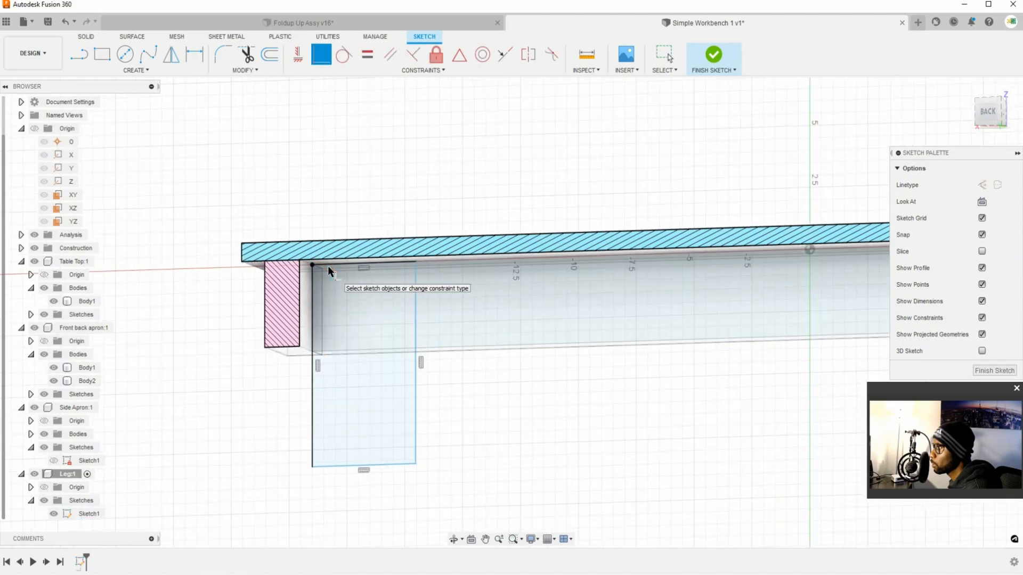
click(988, 111)
middle_drag(263, 207, 510, 294)
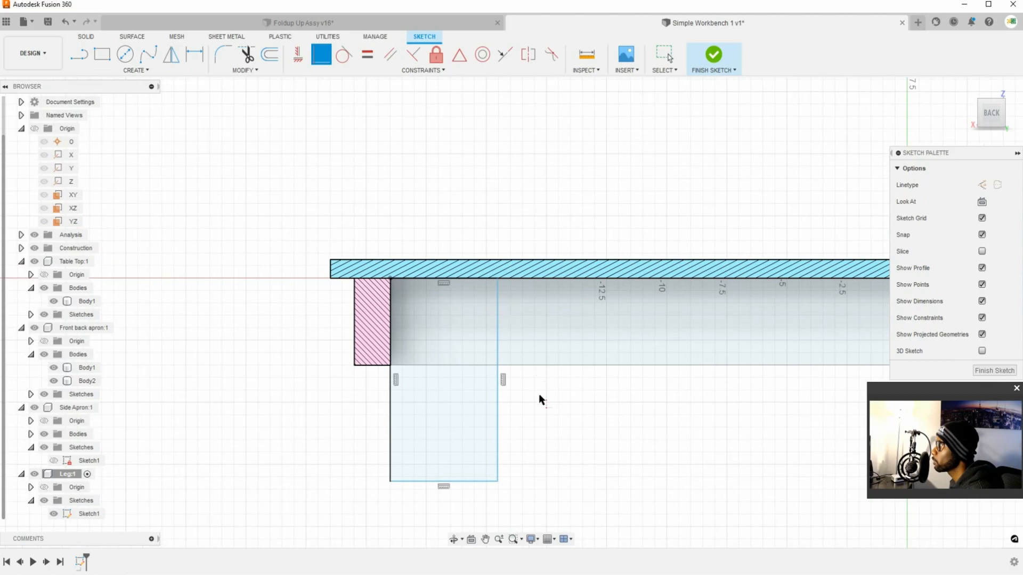
Step: Dimension the leg rectangle's height and set it to 32 in
key(Escape)
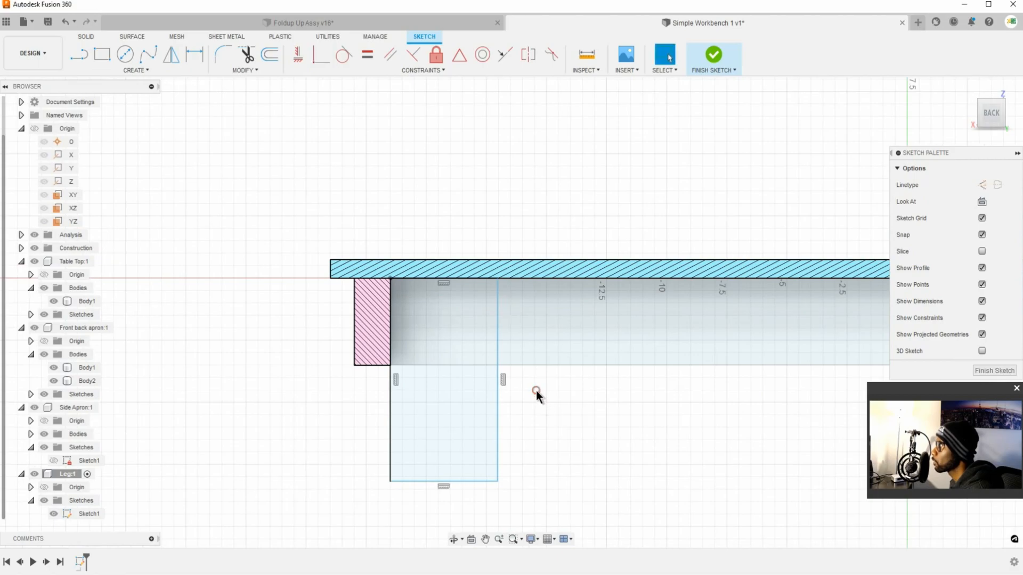
key(d)
click(392, 426)
click(271, 400)
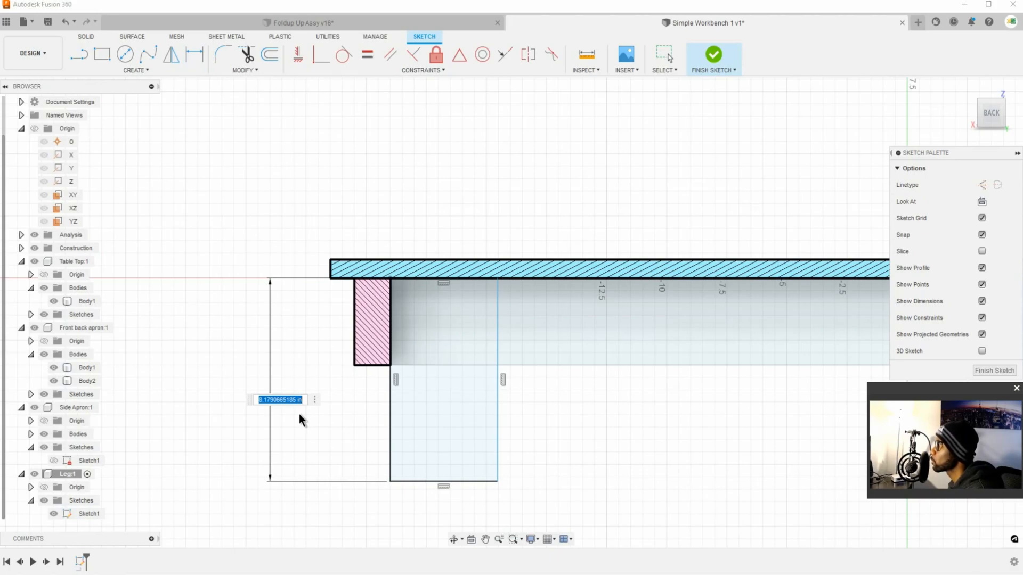
text(32)
key(Return)
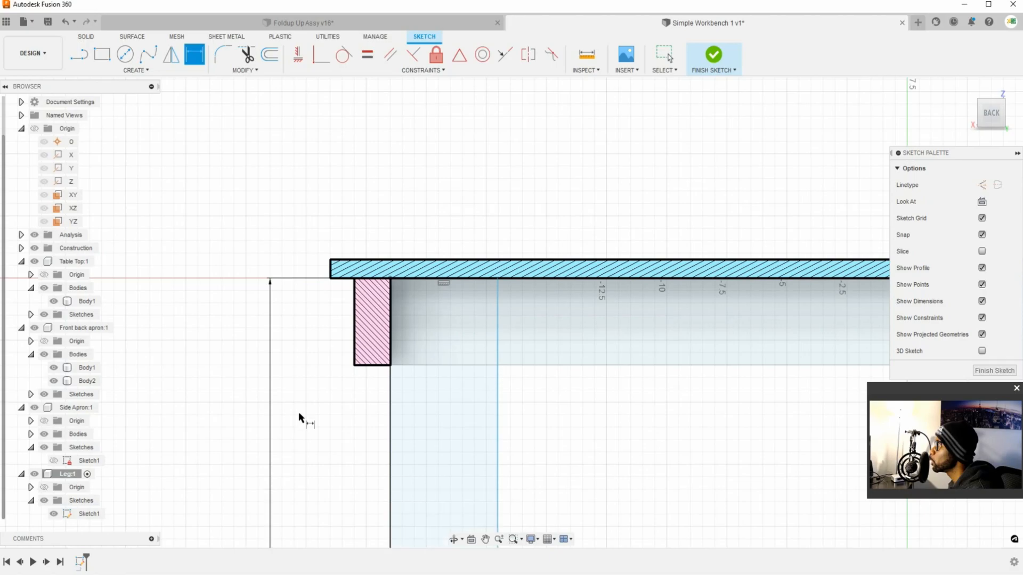
scroll(493, 431, up, 2)
scroll(508, 438, down, 6)
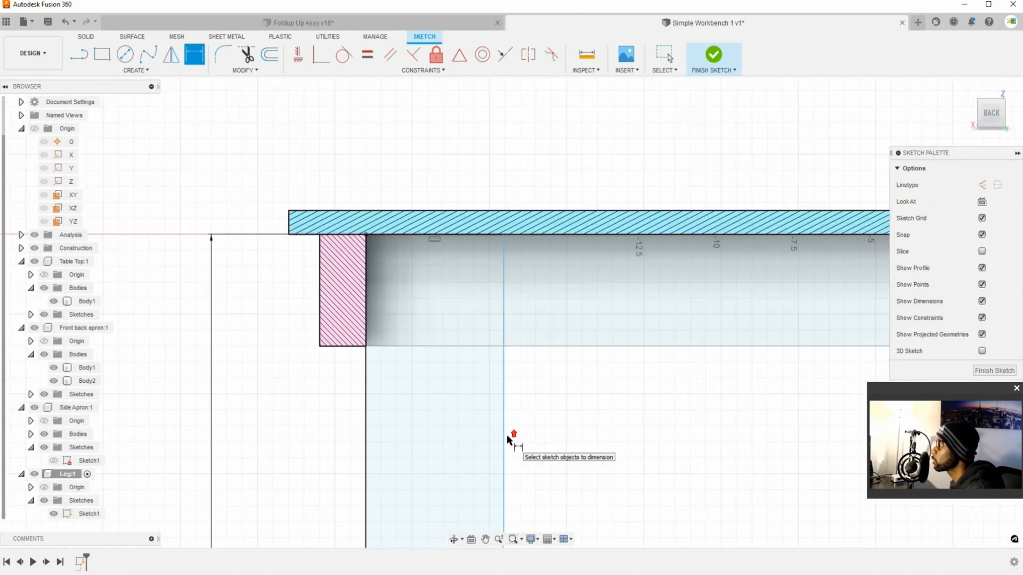
Step: Change the leg rectangle's height dimension to 22 in
middle_drag(546, 461, 548, 309)
double_click(481, 361)
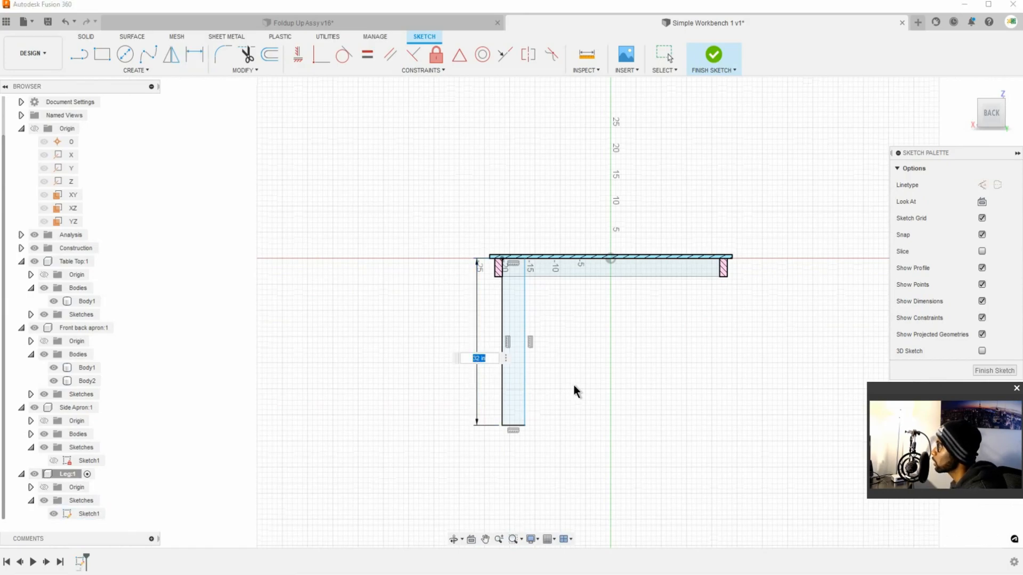
text(22)
key(Return)
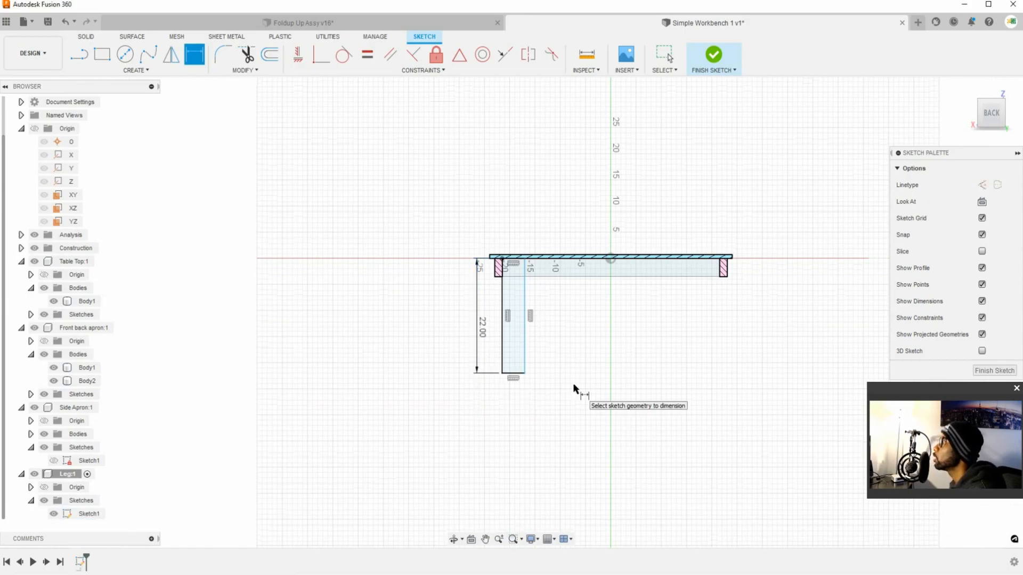
Step: Set the leg rectangle's height dimension back to 32 in
double_click(481, 327)
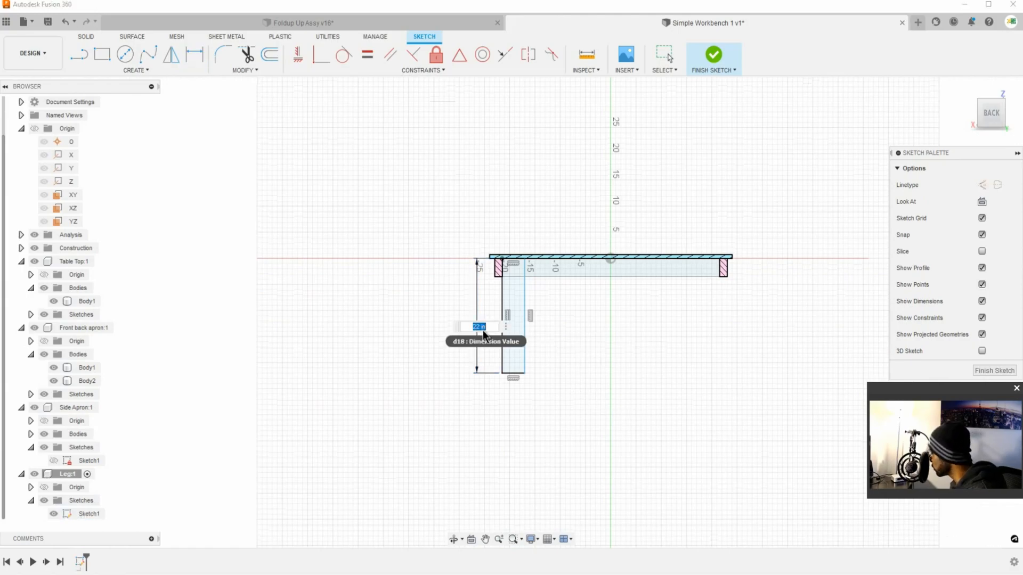
text(32)
key(Return)
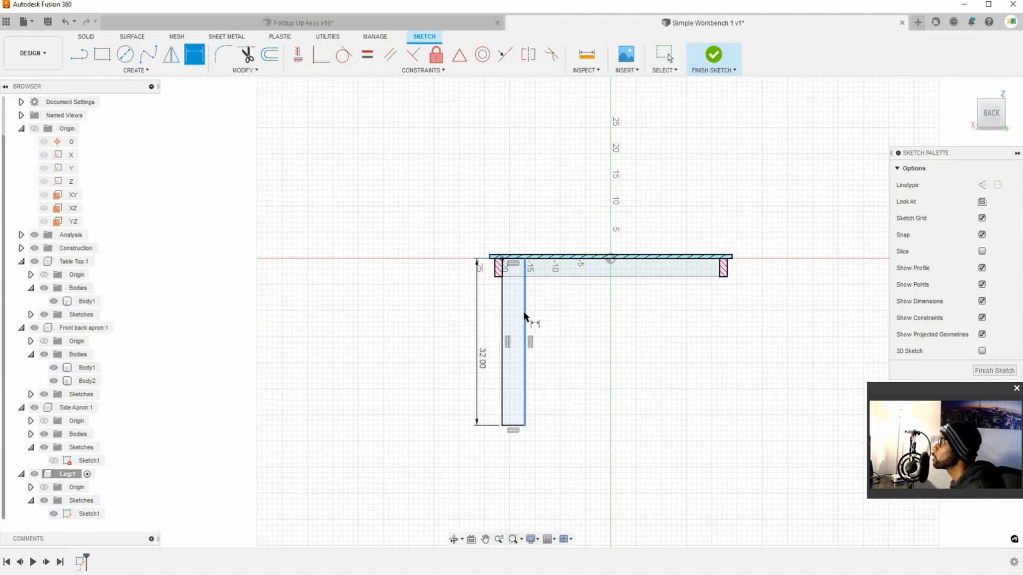
Step: Dimension the leg rectangle's width between its two vertical sides and set it to 3.5 in
click(525, 326)
shift+click(502, 387)
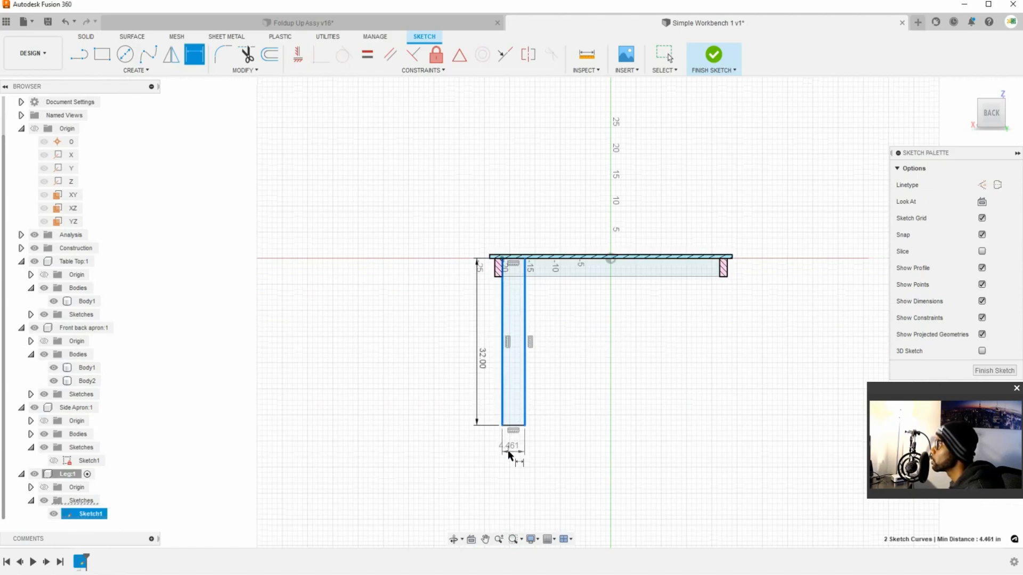
click(544, 450)
click(543, 448)
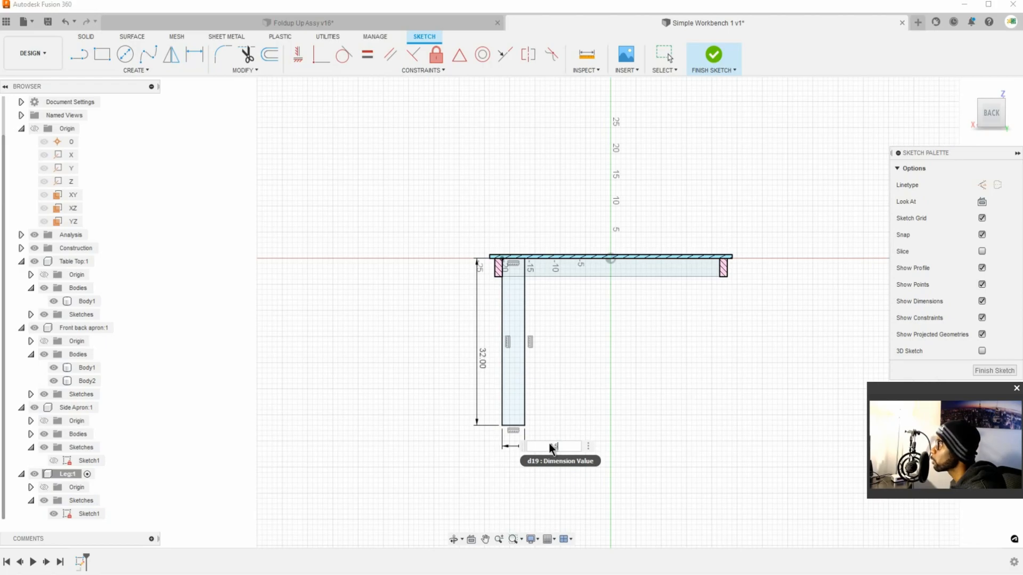
text(3.5)
scroll(570, 386, up, 3)
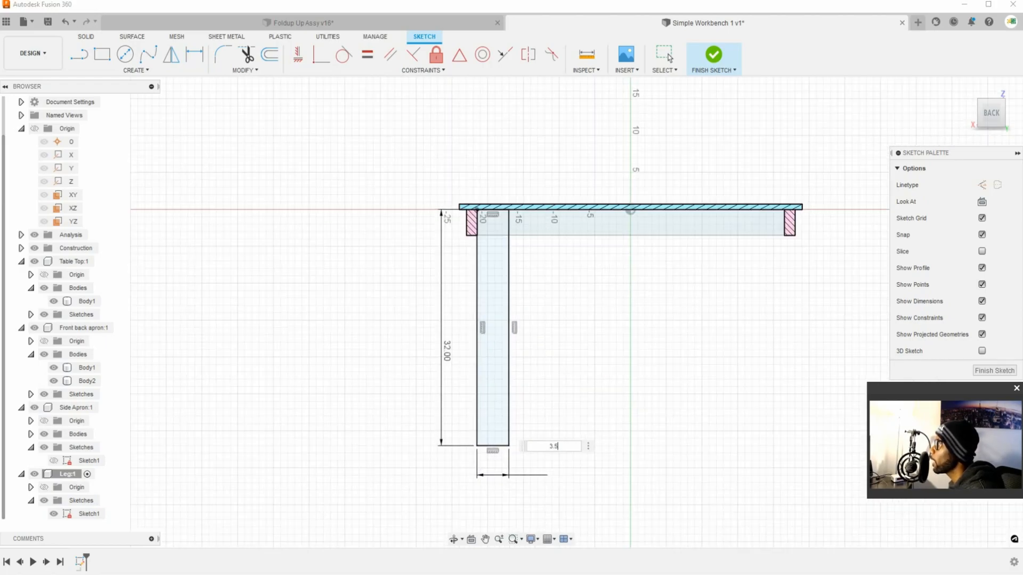
key(Return)
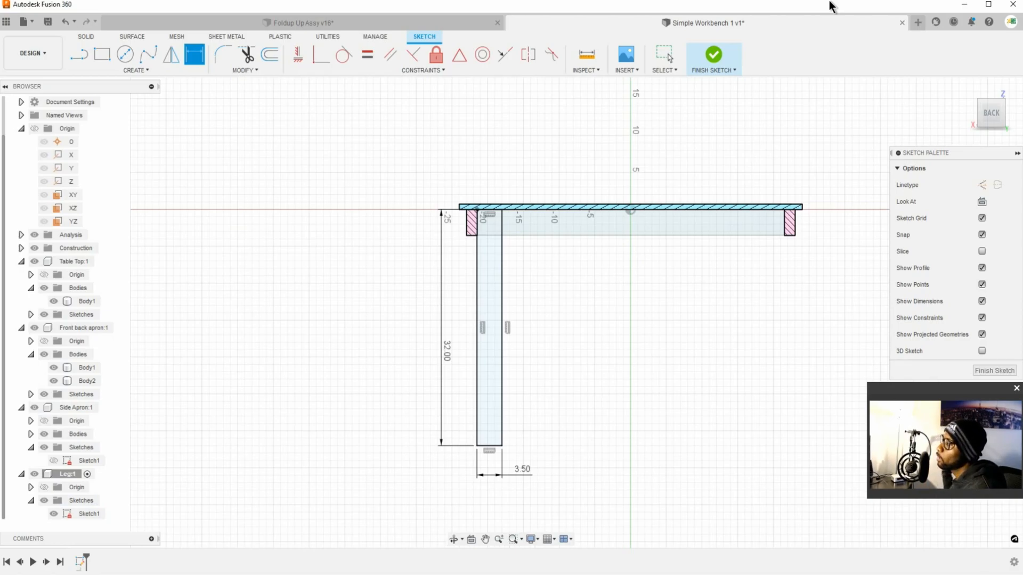
scroll(471, 316, up, 1)
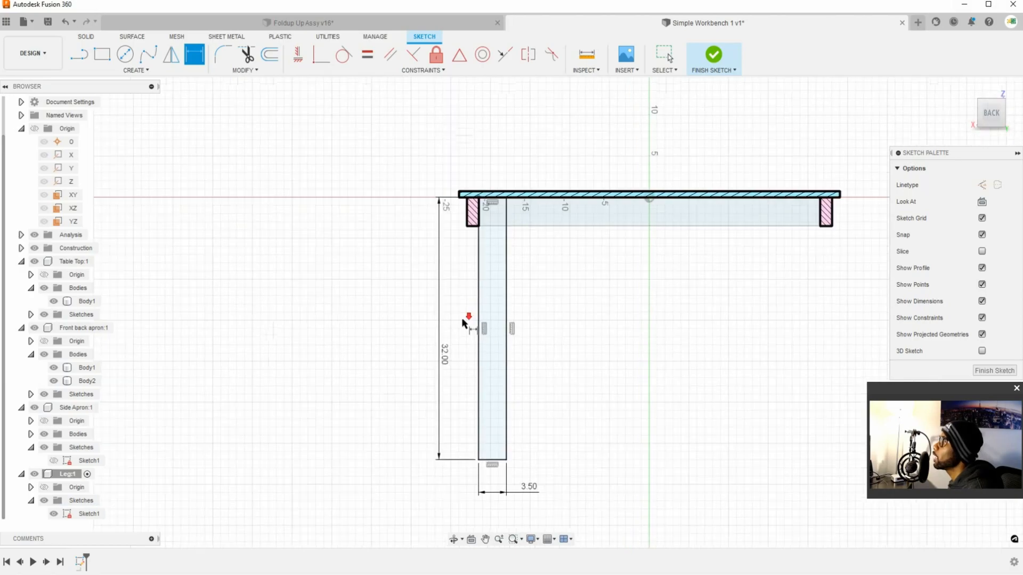
scroll(559, 330, up, 1)
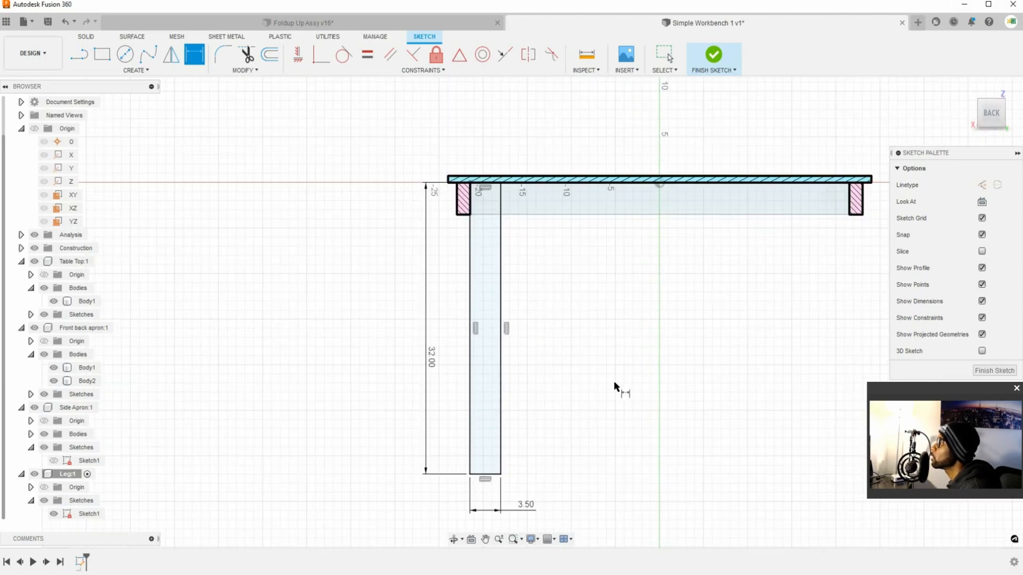
key(Escape)
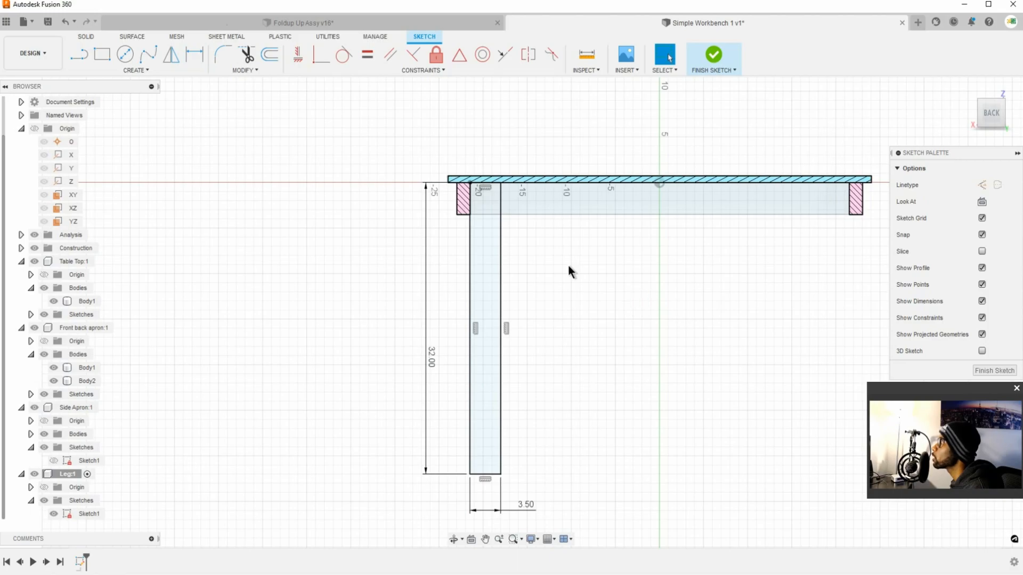
Step: Check the rectangle's bottom line and its upper corner beside the side apron, and finish the leg sketch
click(495, 476)
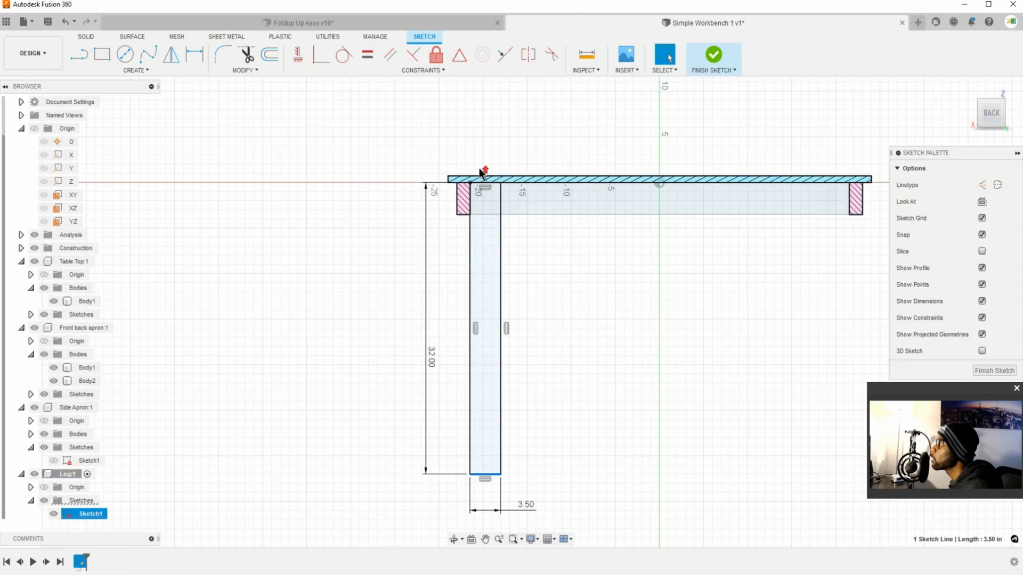
scroll(479, 172, up, 8)
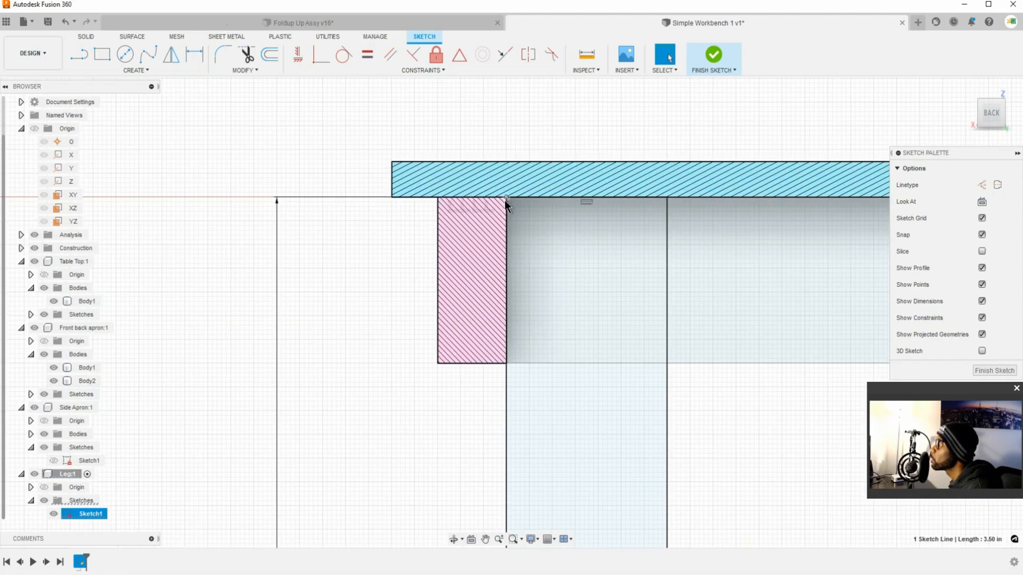
shift+middle_drag(509, 207, 492, 206)
scroll(528, 213, up, 4)
scroll(458, 234, down, 4)
scroll(585, 250, down, 3)
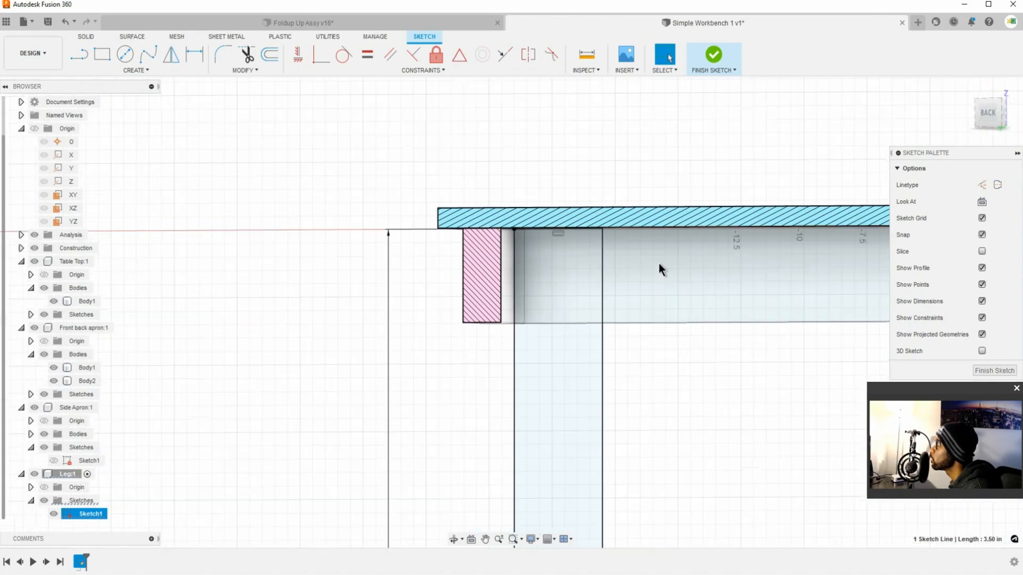
click(993, 370)
Step: Expand the Analysis folder and hide Section1 to show the complete table top and aprons
scroll(645, 371, down, 5)
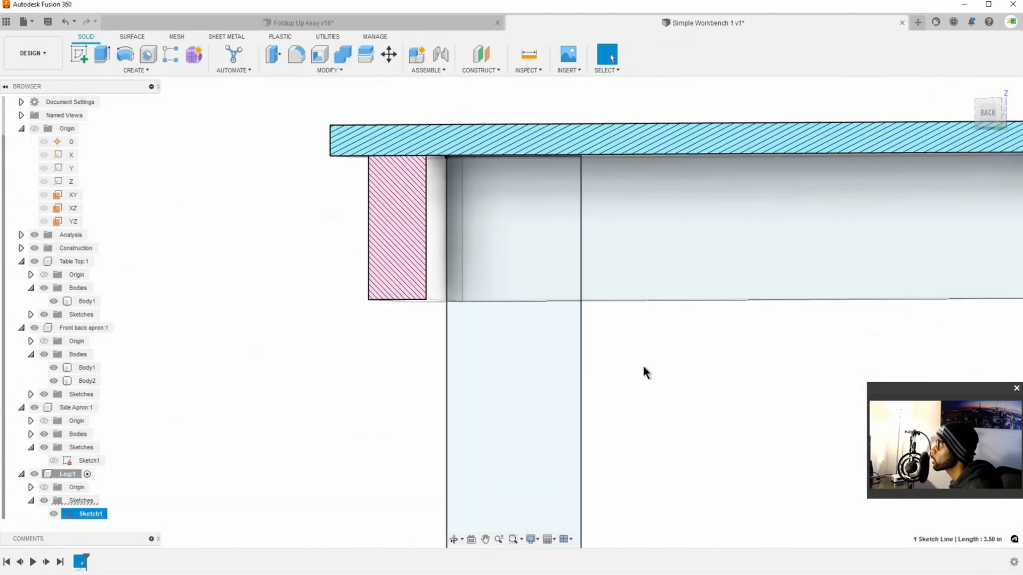
shift+middle_drag(642, 369, 608, 352)
scroll(607, 351, down, 5)
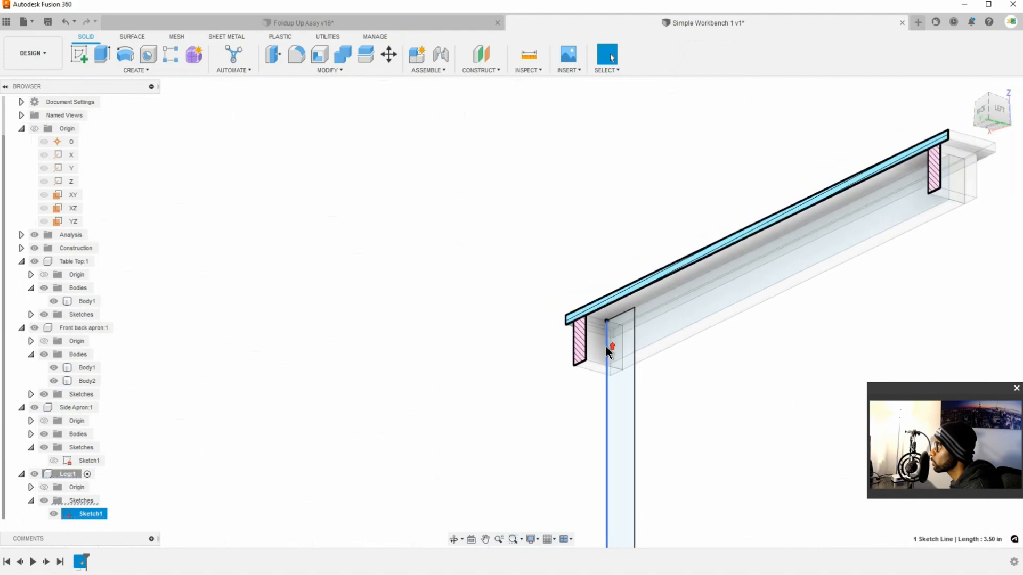
click(634, 411)
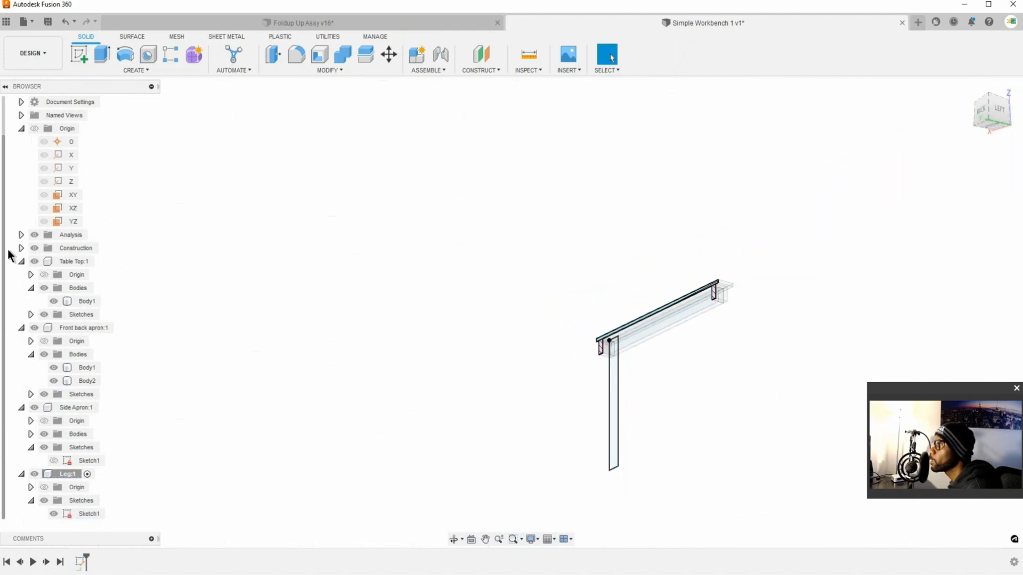
click(22, 235)
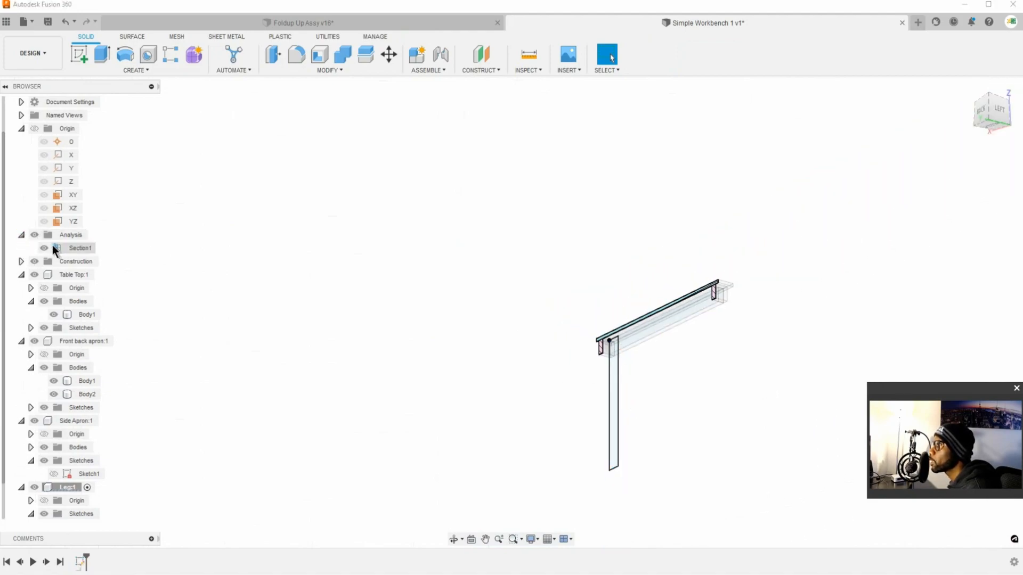
click(45, 248)
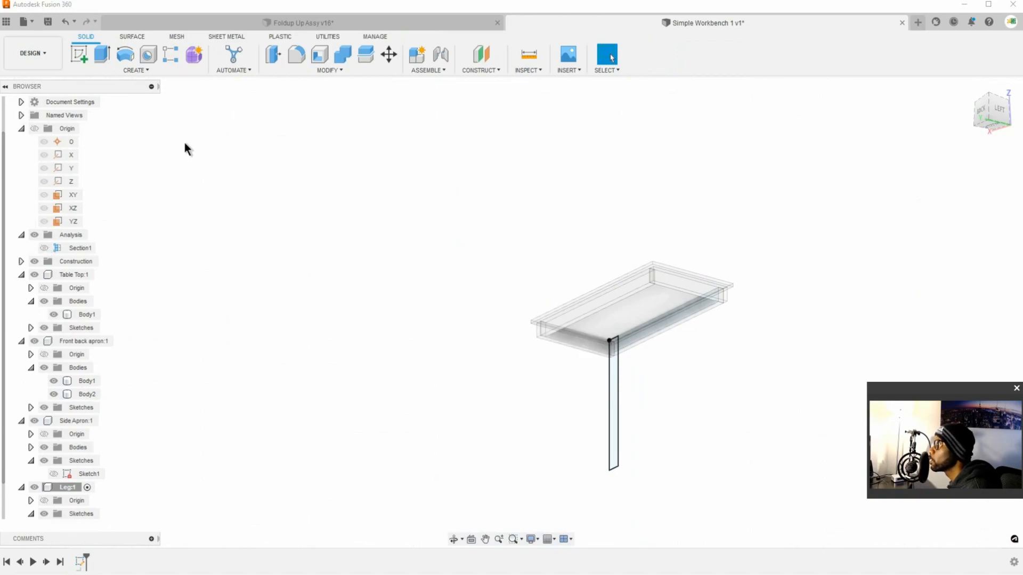
Step: Extrude both regions of the leg profile 1.5 in toward the inside of the table as a new body
click(102, 54)
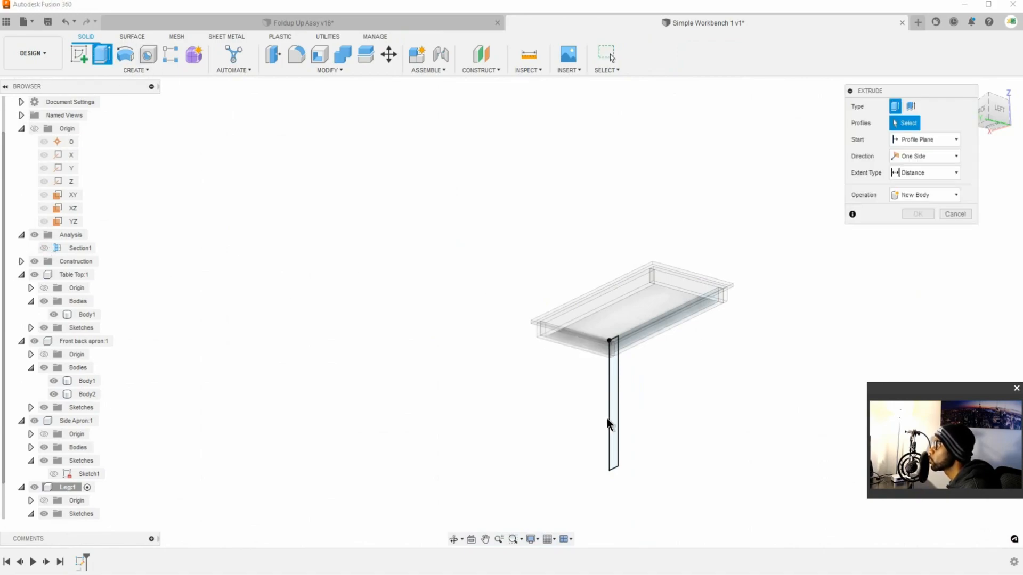
scroll(167, 452, up, 1)
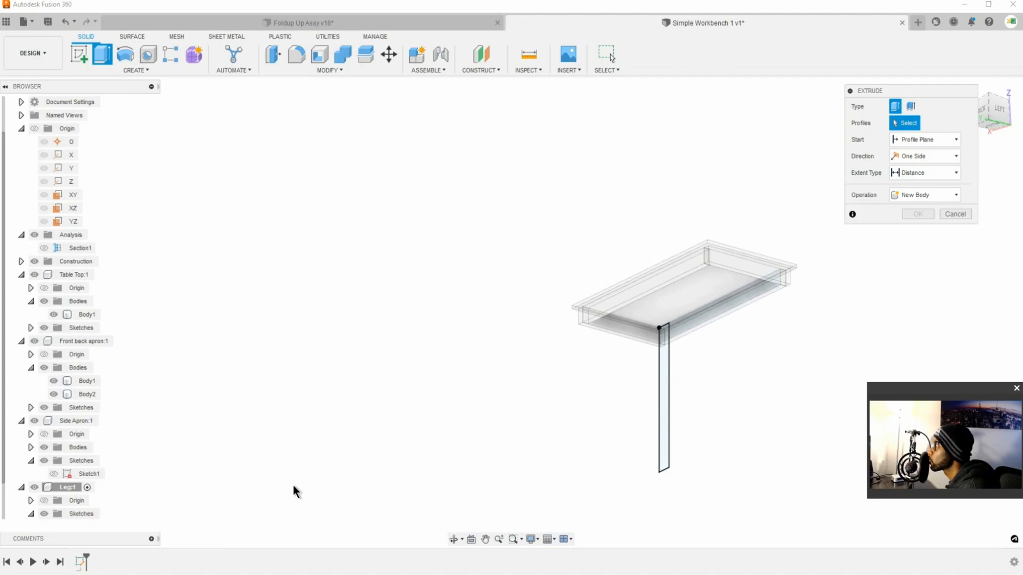
click(665, 445)
scroll(673, 356, down, 2)
scroll(671, 354, up, 3)
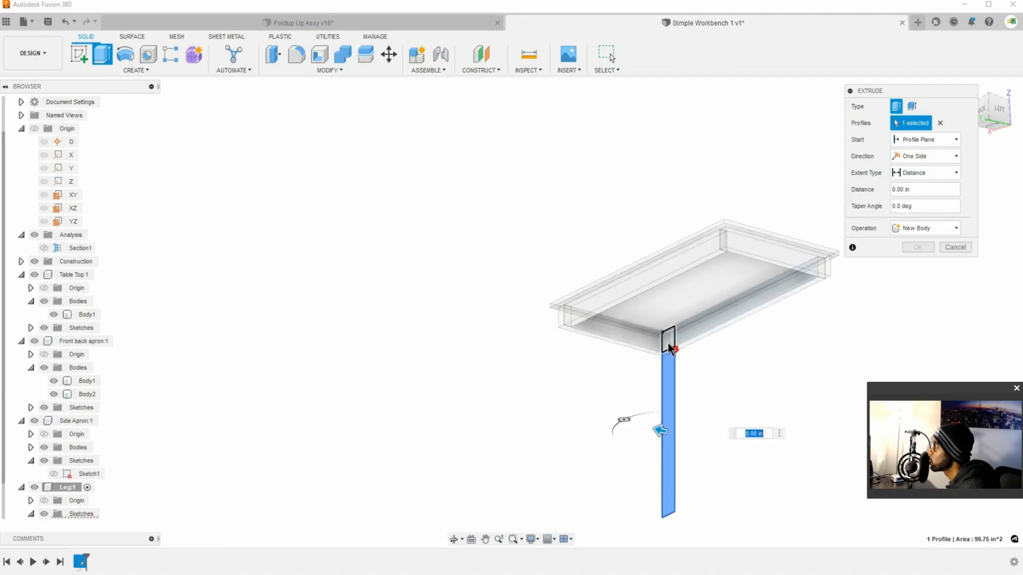
click(672, 350)
scroll(678, 354, up, 2)
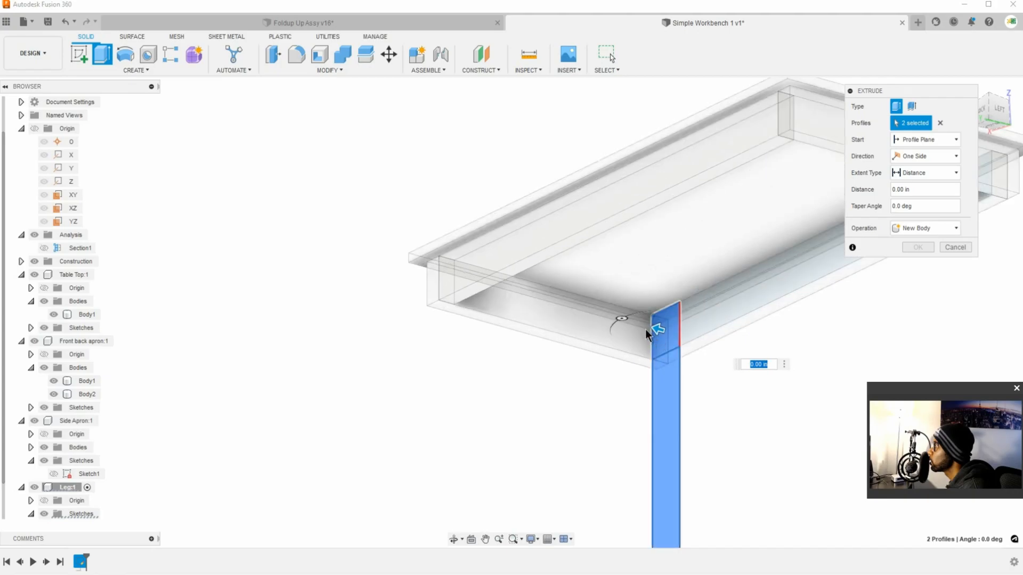
scroll(731, 440, up, 3)
scroll(733, 442, down, 3)
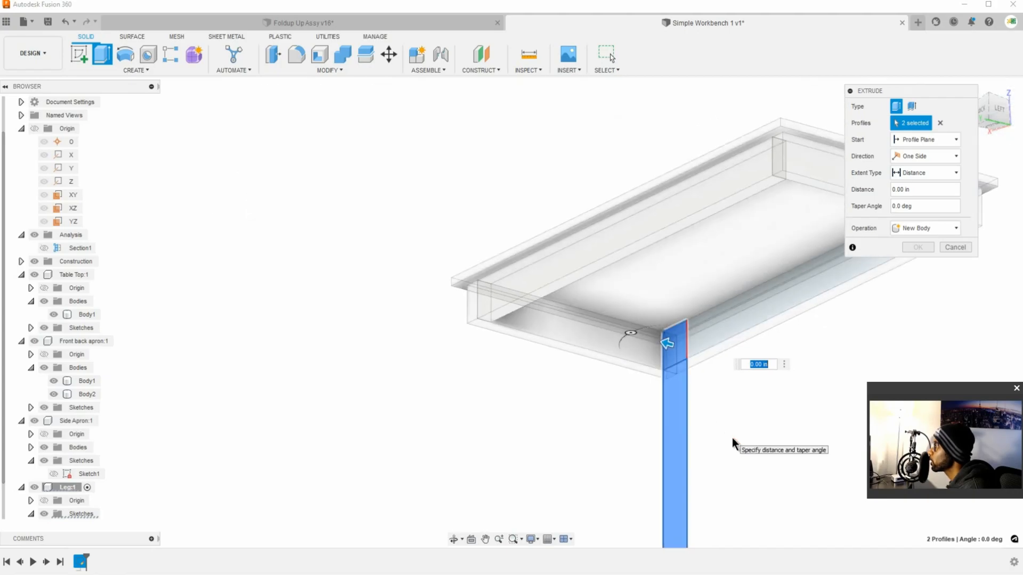
middle_drag(732, 442, 675, 347)
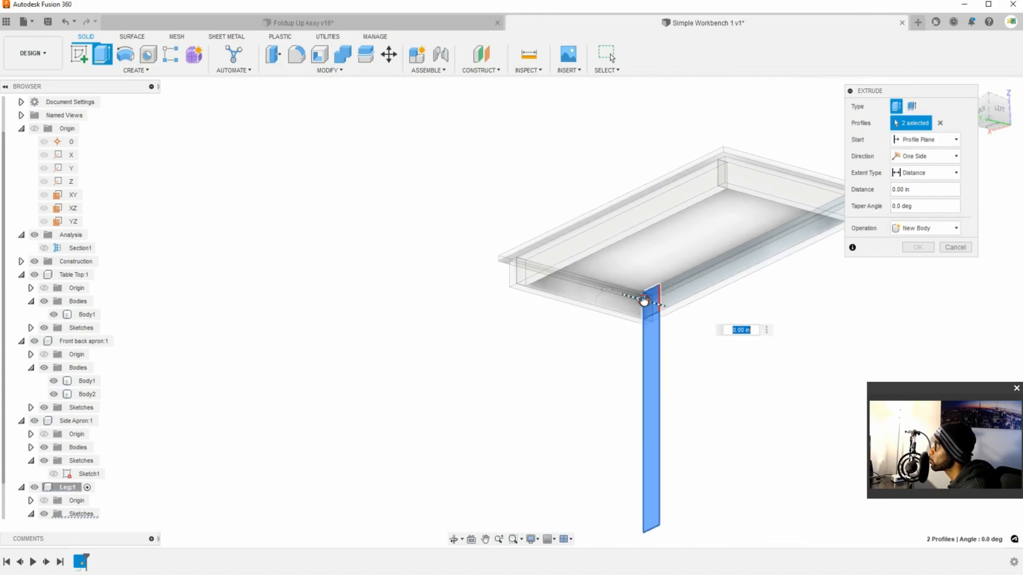
drag(645, 299, 632, 297)
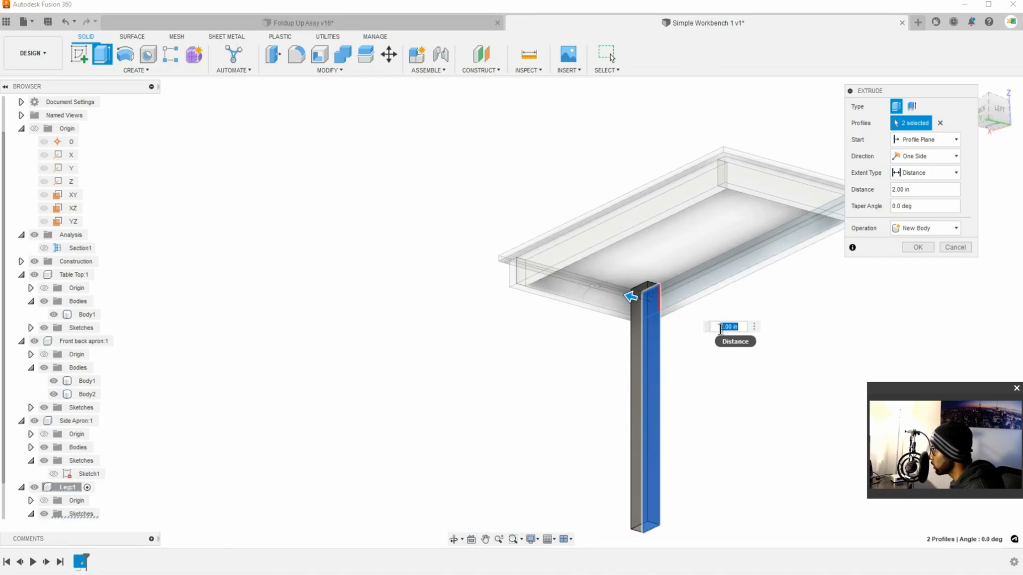
text(1.5)
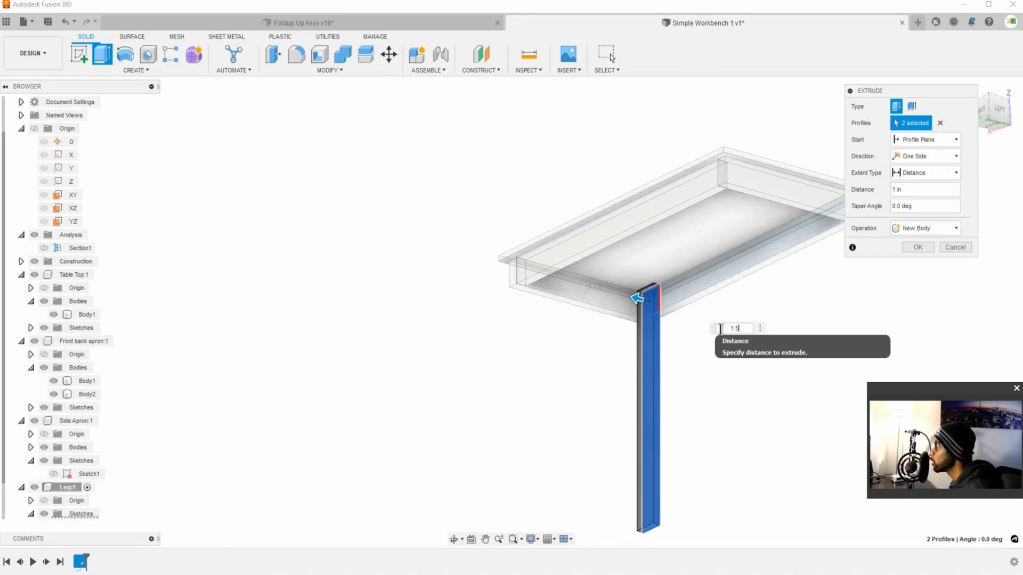
key(Return)
Step: Inspect the extruded leg and check the length of the short edge at its bottom end
shift+middle_drag(645, 333, 682, 337)
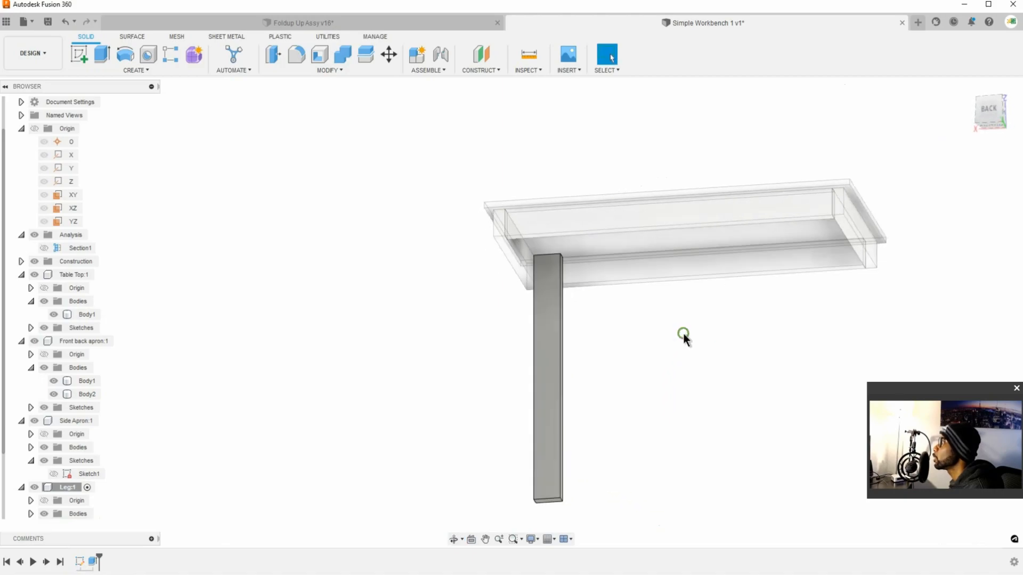
scroll(567, 314, down, 4)
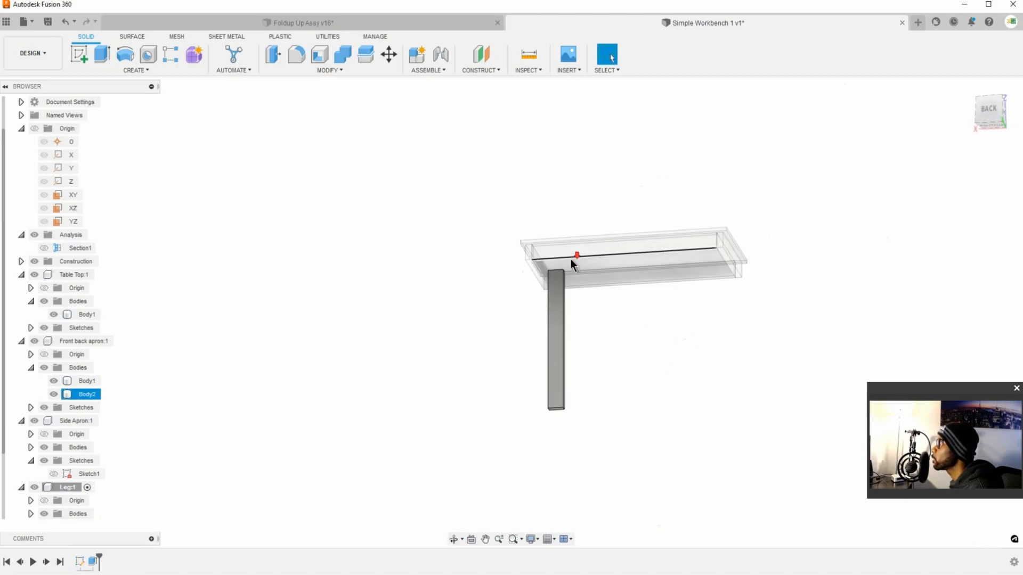
scroll(571, 267, up, 5)
middle_drag(603, 500, 590, 373)
scroll(547, 432, down, 1)
scroll(544, 428, up, 4)
scroll(545, 429, up, 2)
click(552, 424)
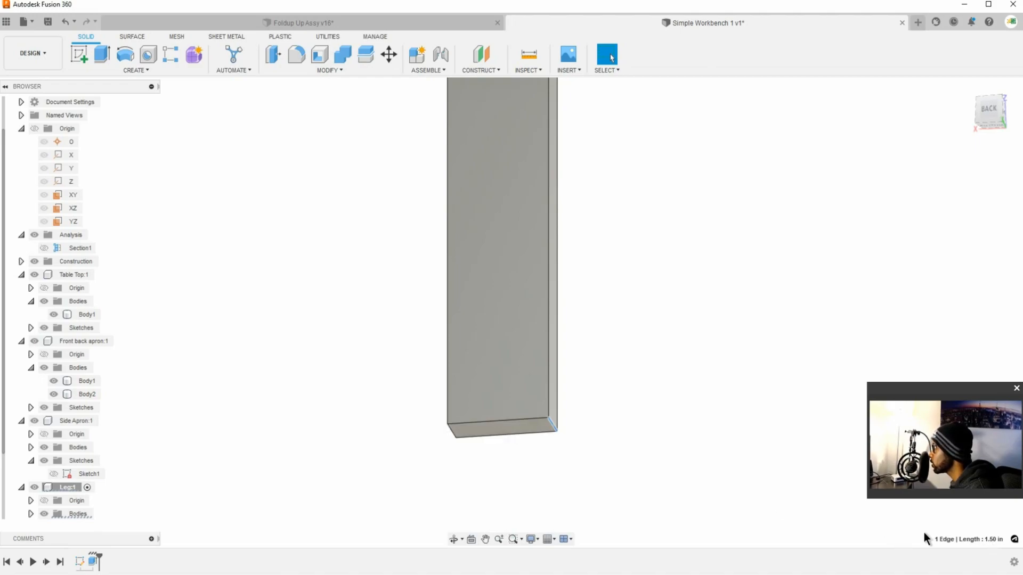
click(589, 331)
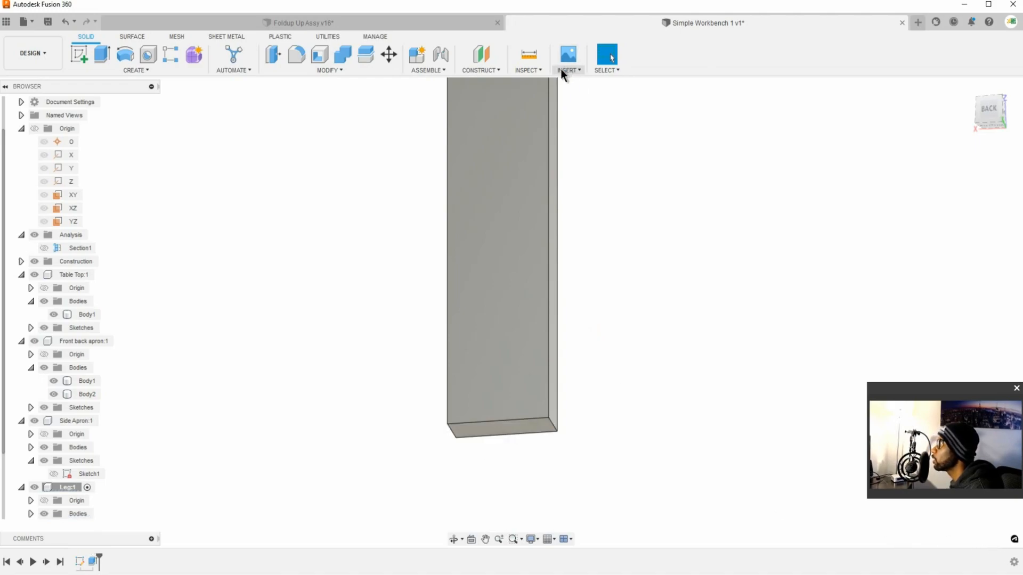
Step: Measure the leg's thickness between its two broad faces and the length of the broad face's bottom edge
click(530, 56)
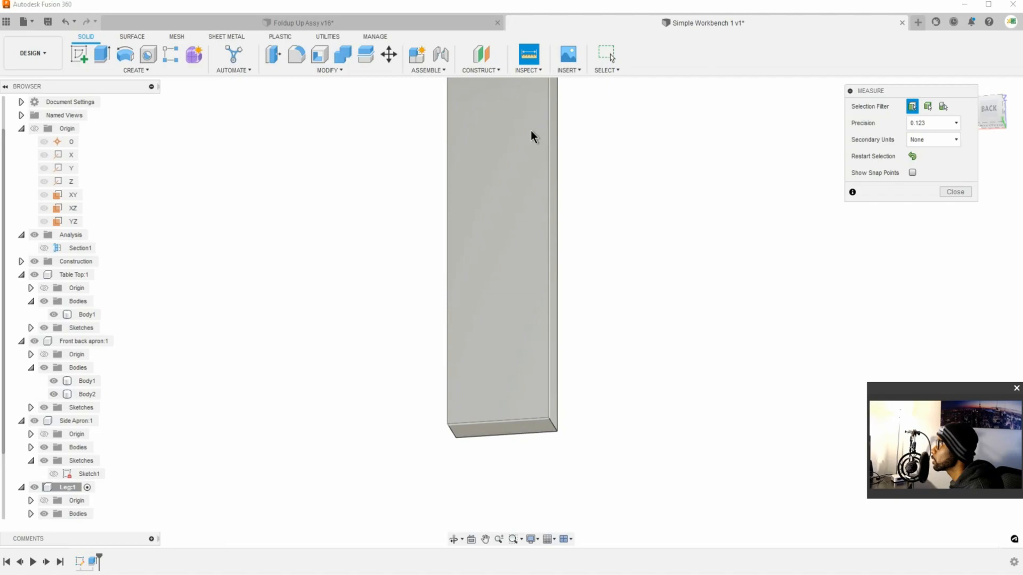
click(540, 213)
middle_drag(580, 187, 450, 228)
click(570, 234)
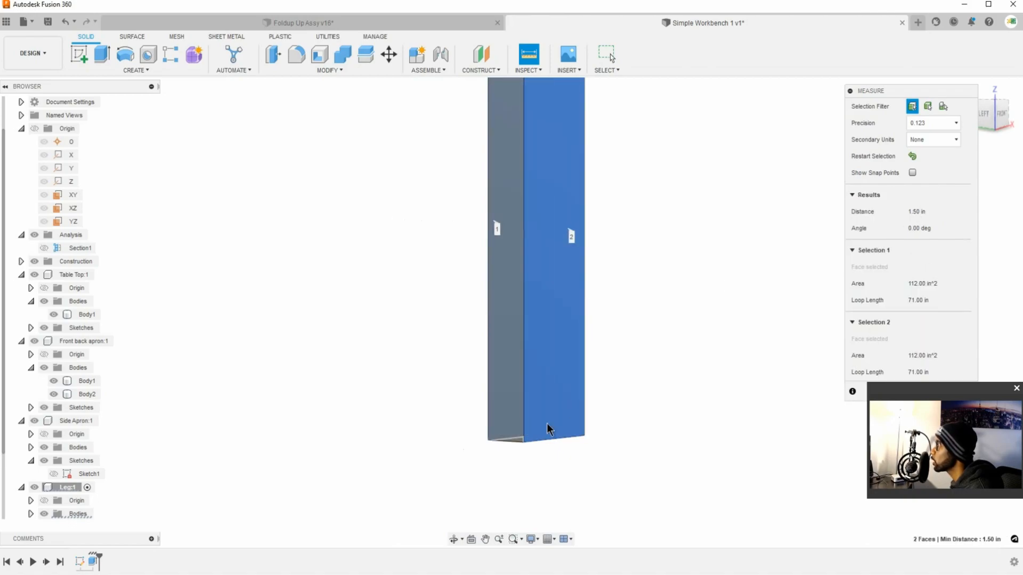
click(619, 451)
click(573, 440)
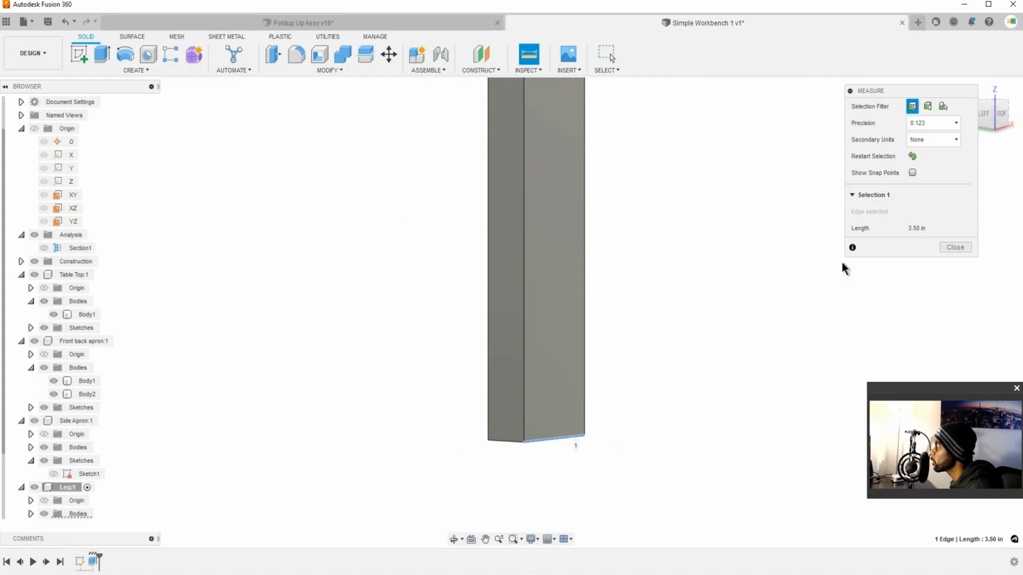
click(738, 338)
scroll(740, 340, up, 3)
scroll(737, 338, down, 5)
shift+middle_drag(710, 317, 751, 324)
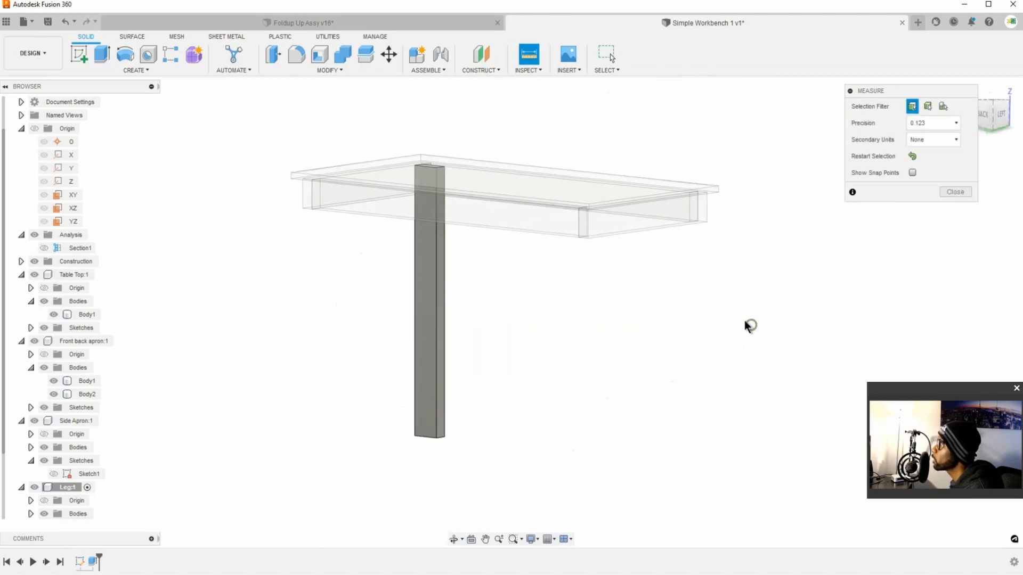
key(Escape)
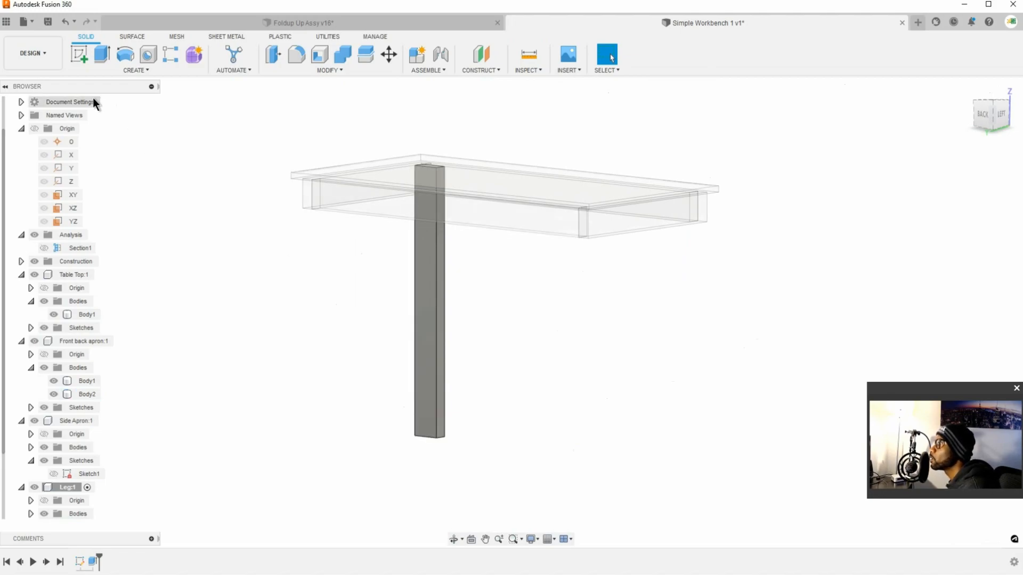
Step: Activate the top-level Simple Workbench 1 component so the whole assembly is editable
scroll(93, 99, up, 1)
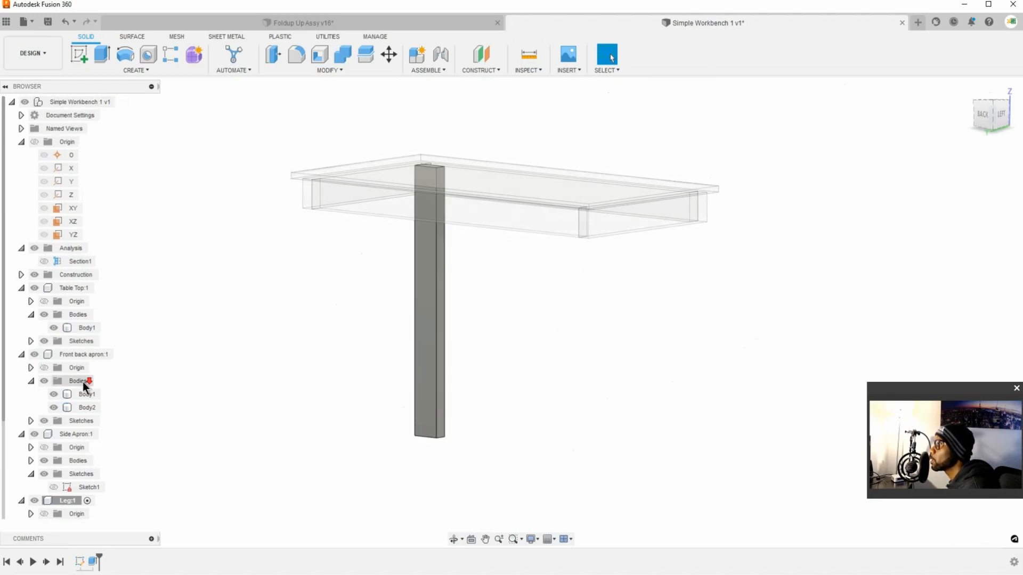
scroll(85, 433, down, 3)
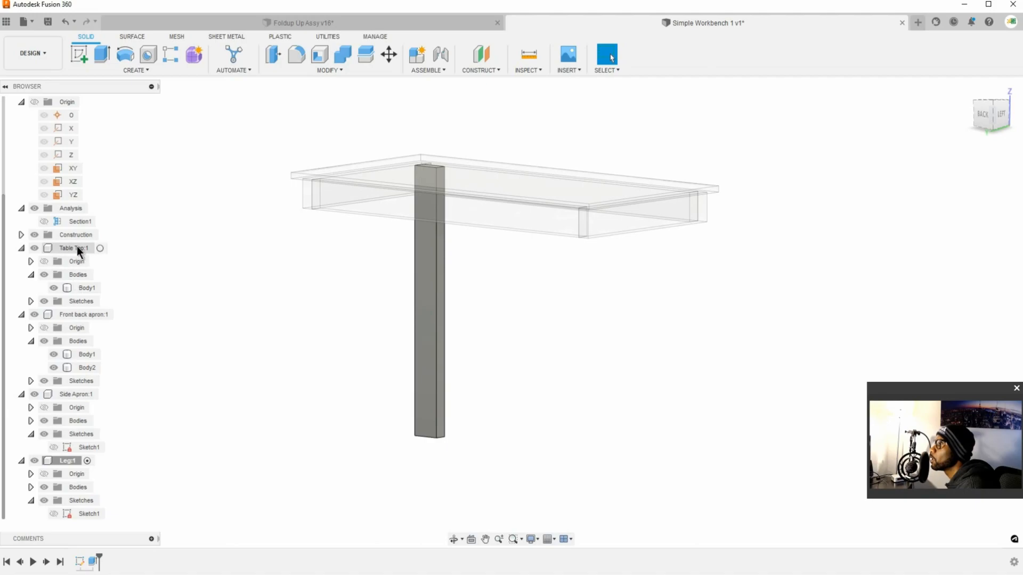
click(152, 87)
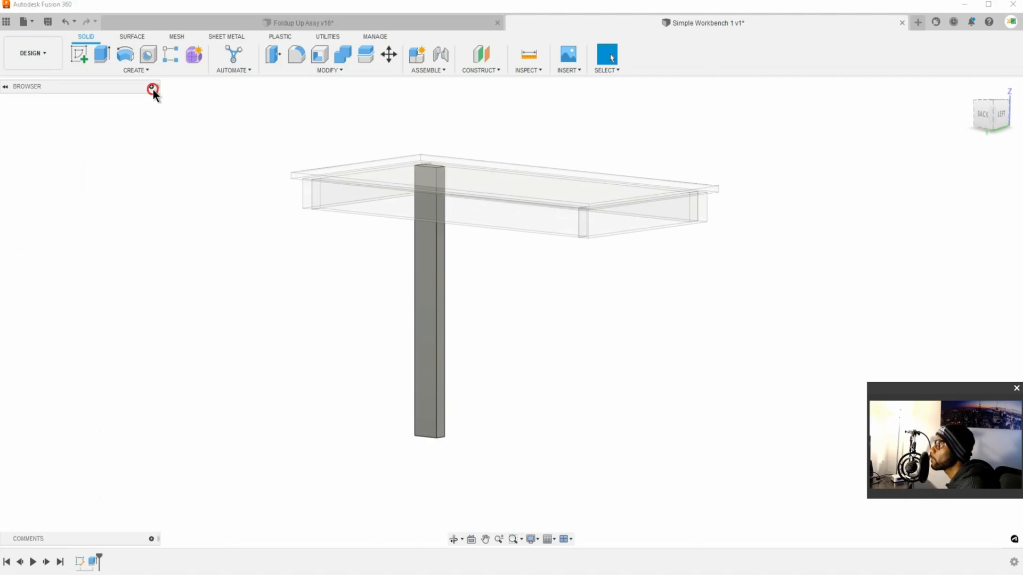
click(152, 88)
scroll(82, 102, up, 3)
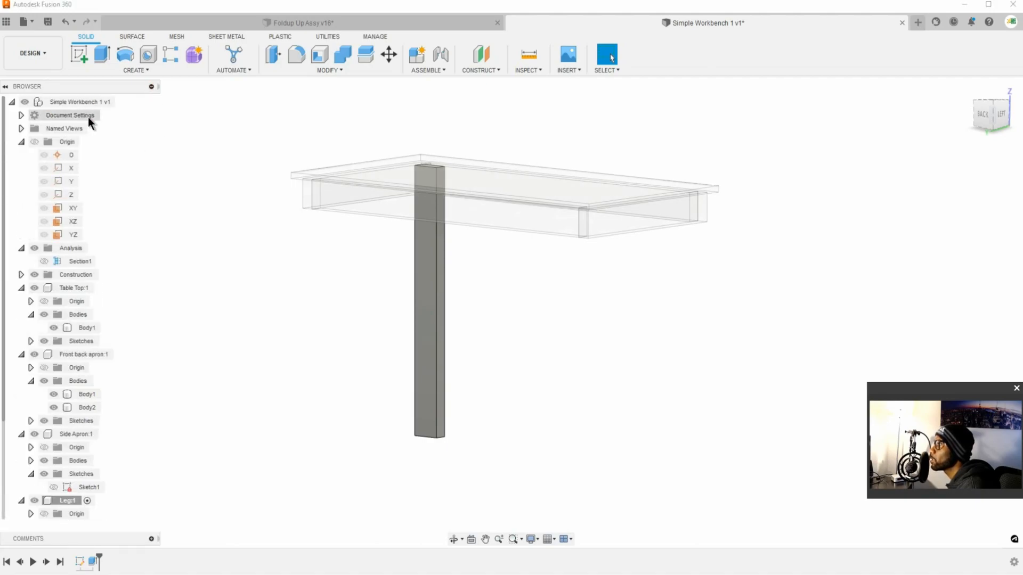
click(120, 102)
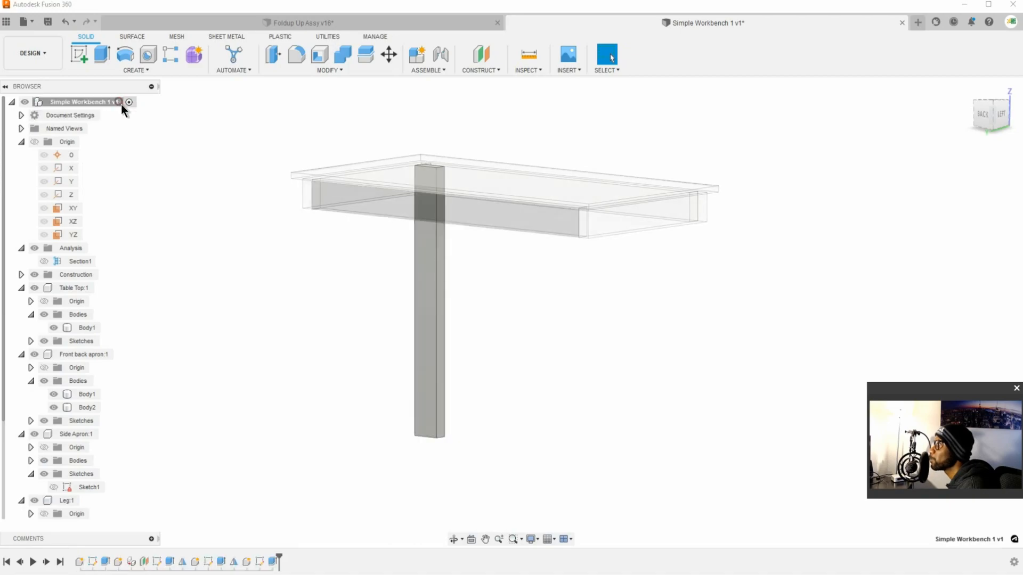
Step: Examine the leg's position under the table and check the orientation of the XZ and YZ origin planes
shift+middle_drag(495, 274, 500, 239)
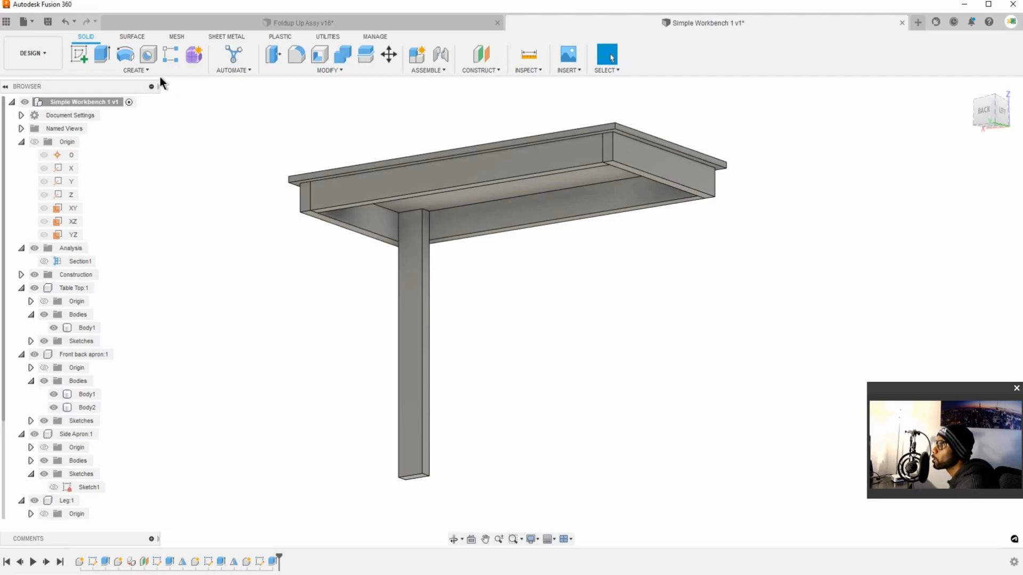
scroll(93, 487, down, 3)
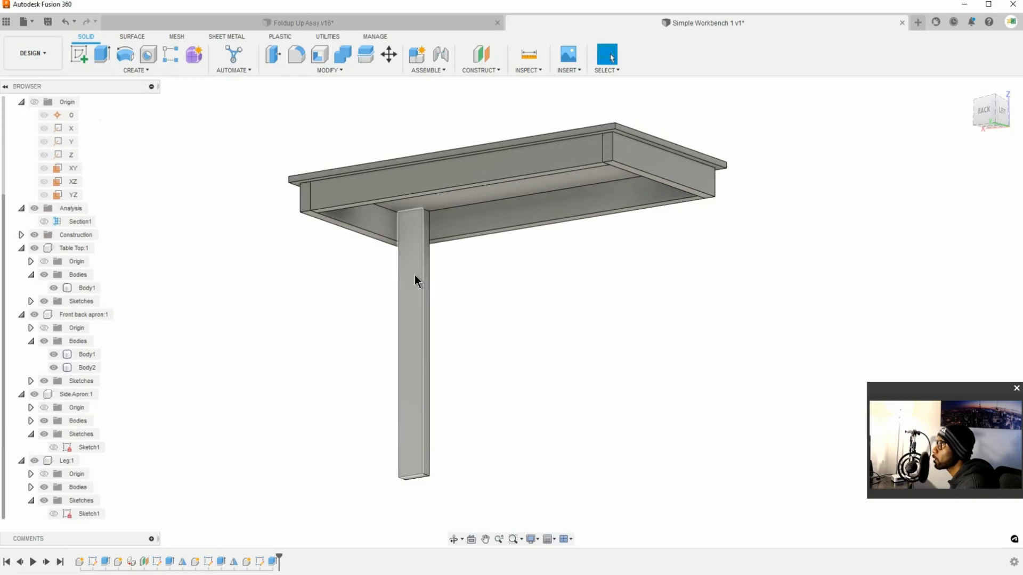
click(481, 211)
shift+middle_drag(491, 218, 488, 254)
click(68, 181)
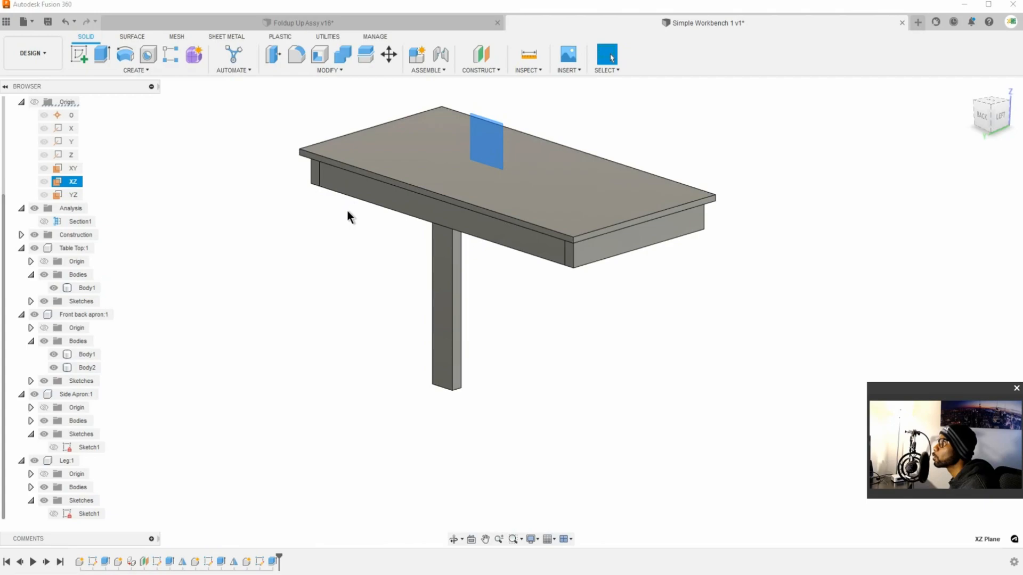
click(198, 208)
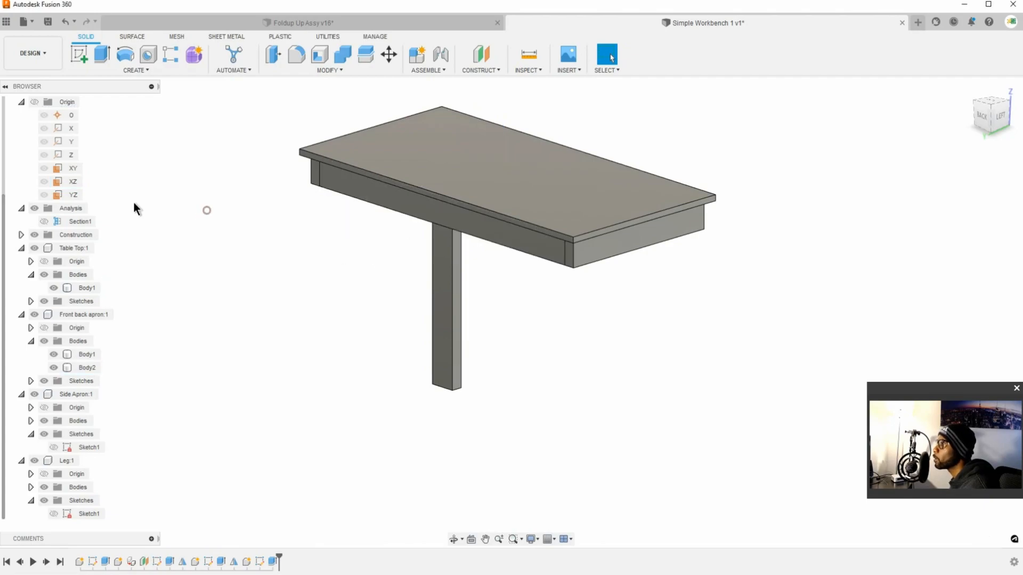
click(70, 196)
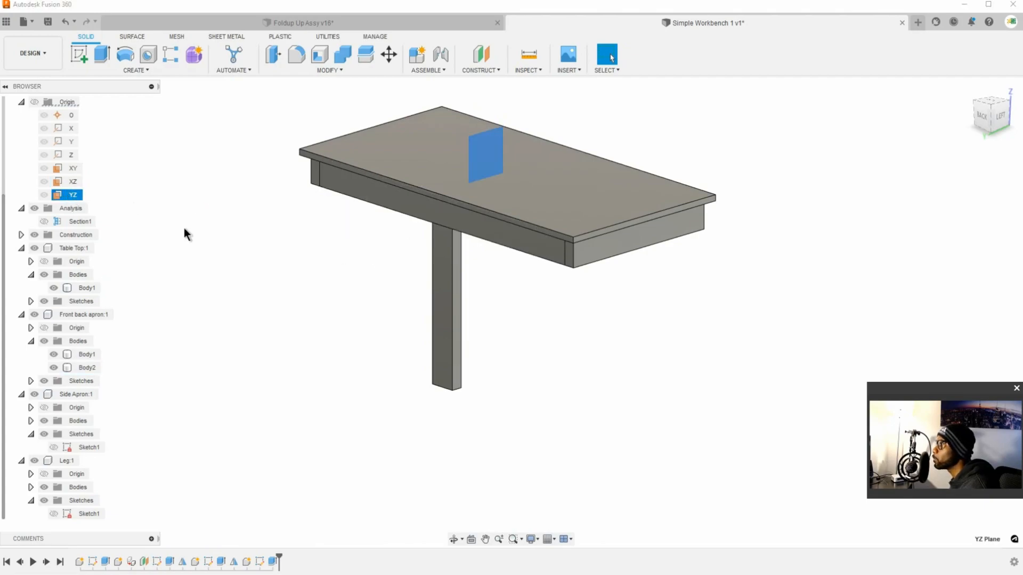
click(234, 222)
Step: Mirror the leg body across the XZ origin plane as a new body and save the design with the description User Saved
click(147, 72)
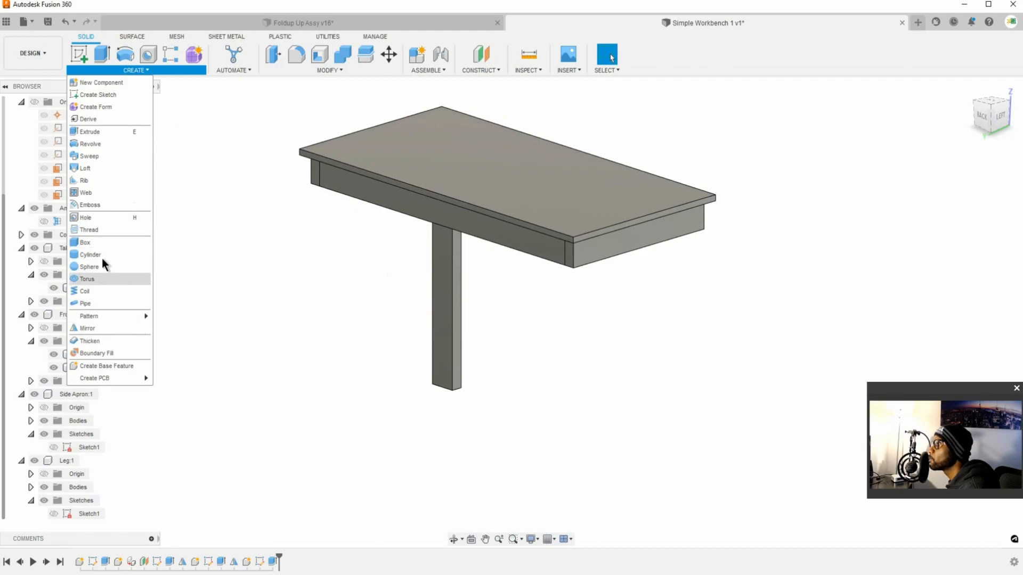
click(94, 329)
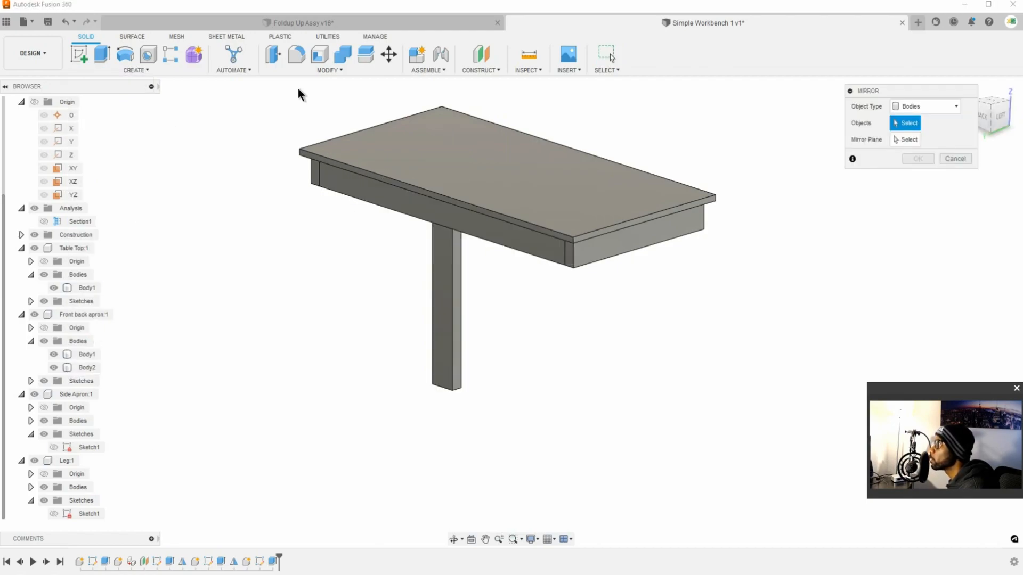
click(163, 70)
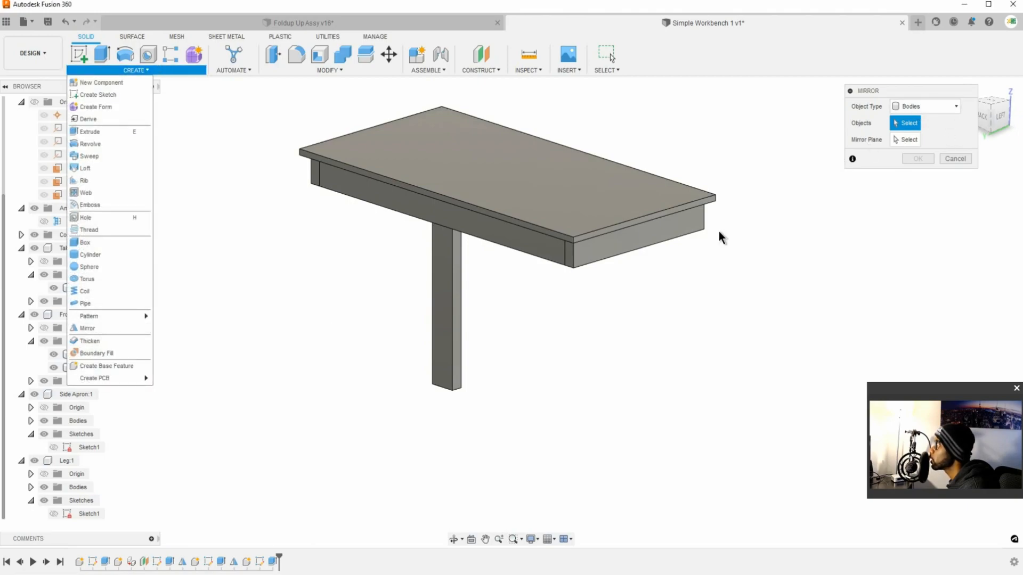
click(458, 328)
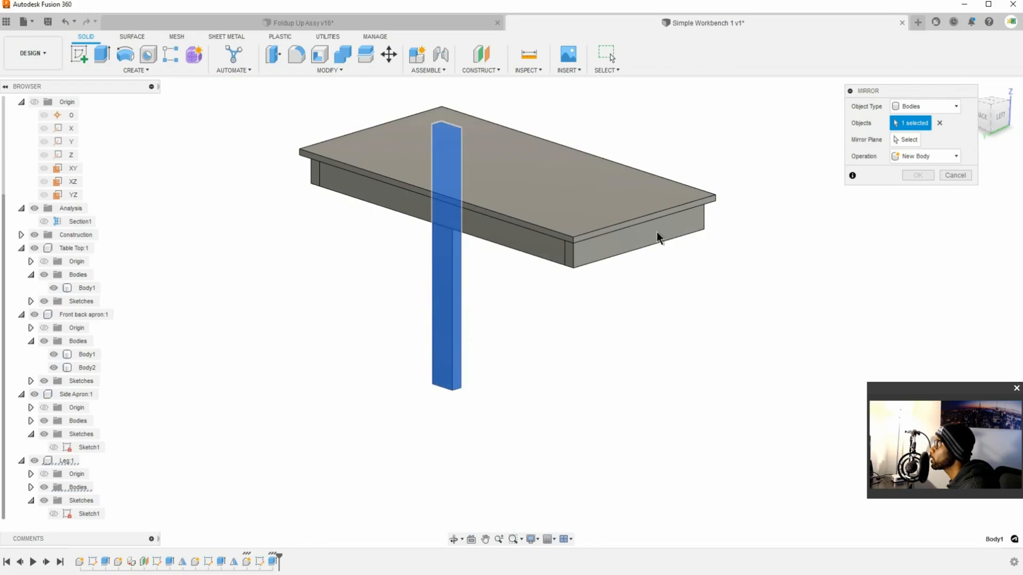
click(903, 140)
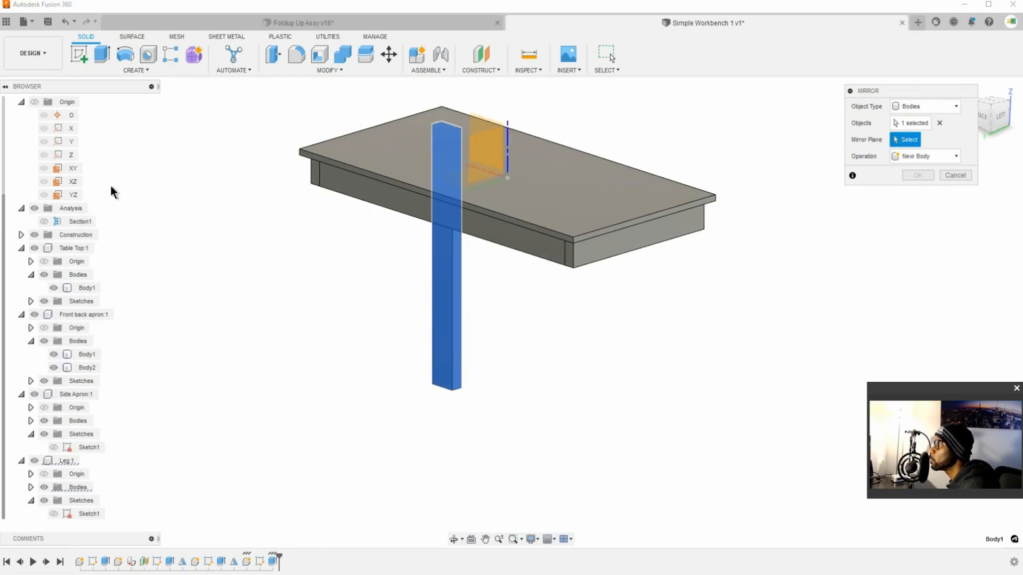
click(75, 183)
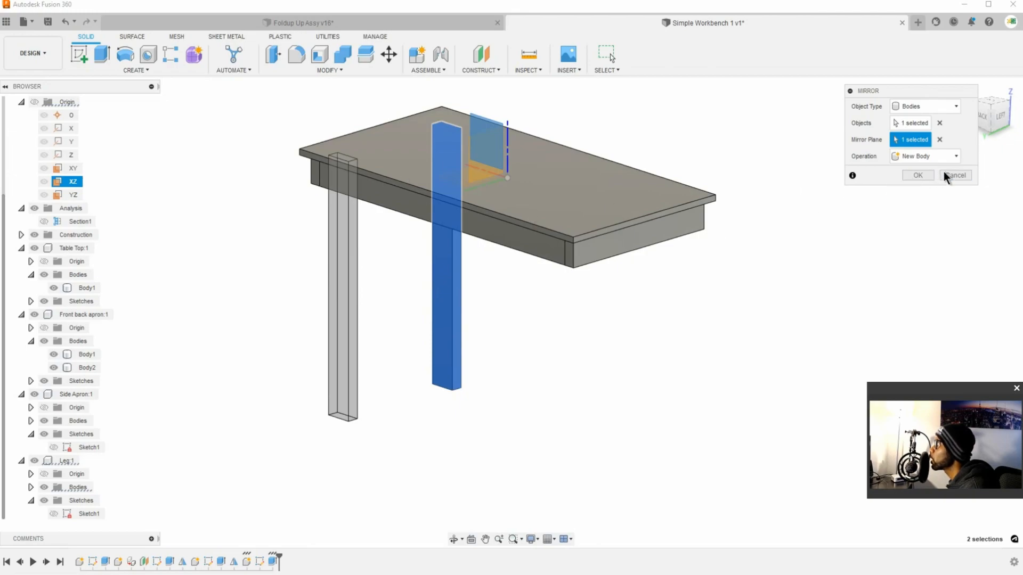
click(940, 140)
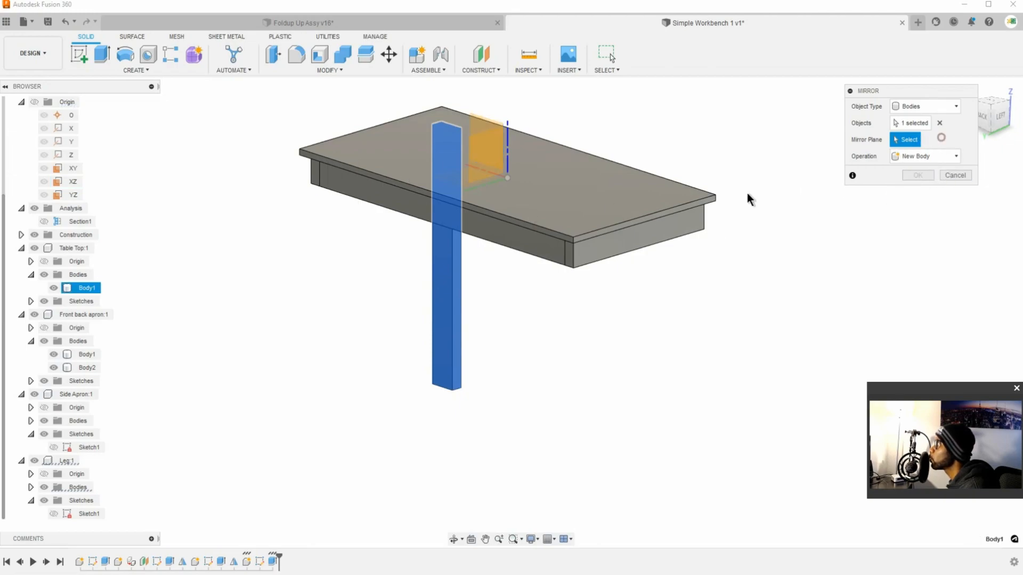
click(70, 183)
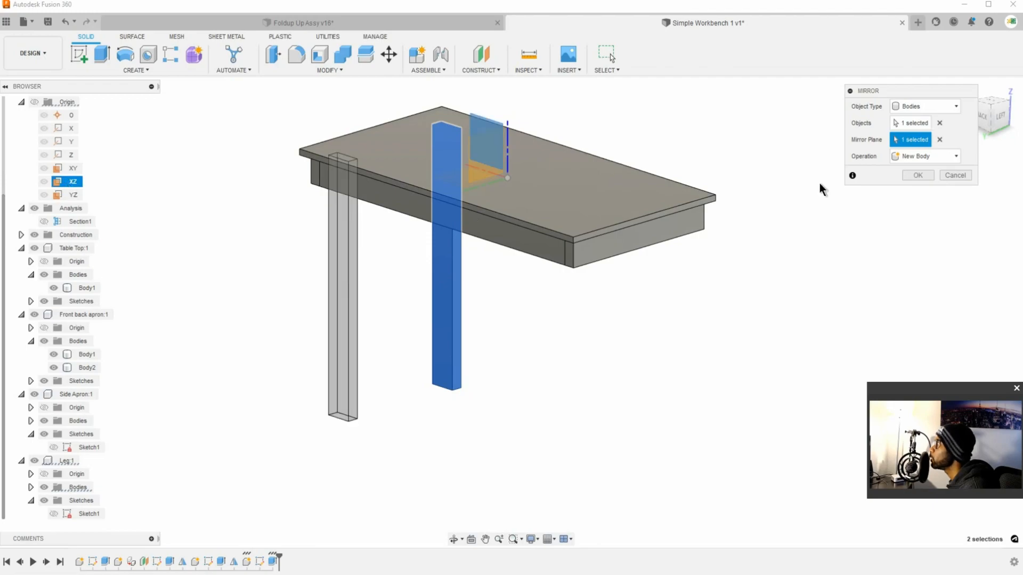
click(921, 175)
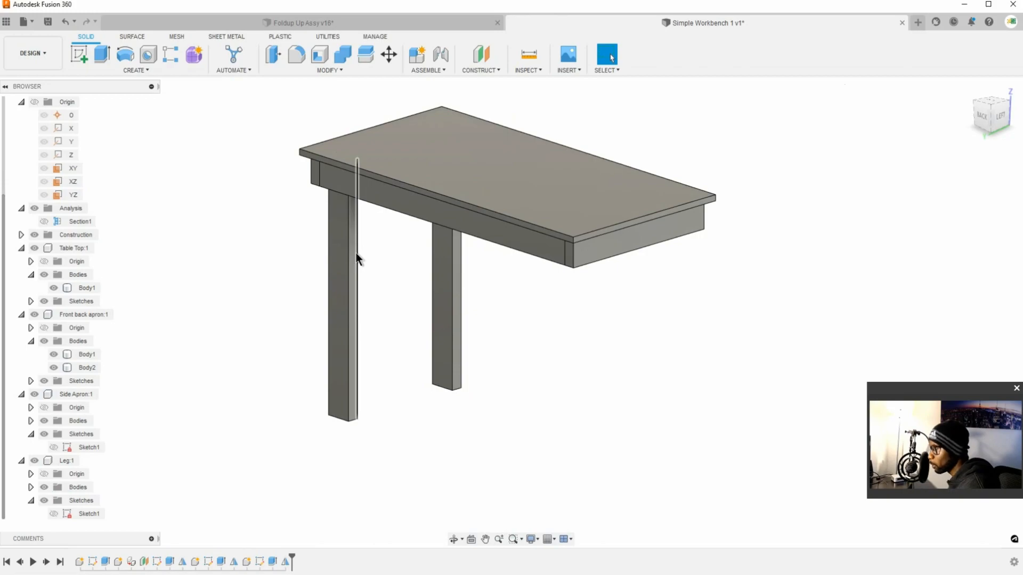
key(ctrl+s)
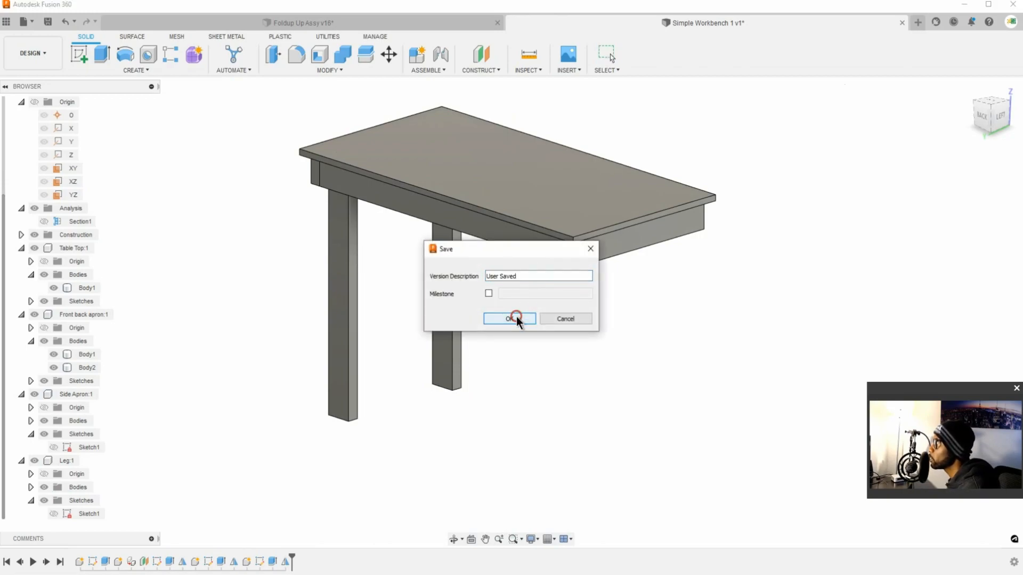
click(516, 316)
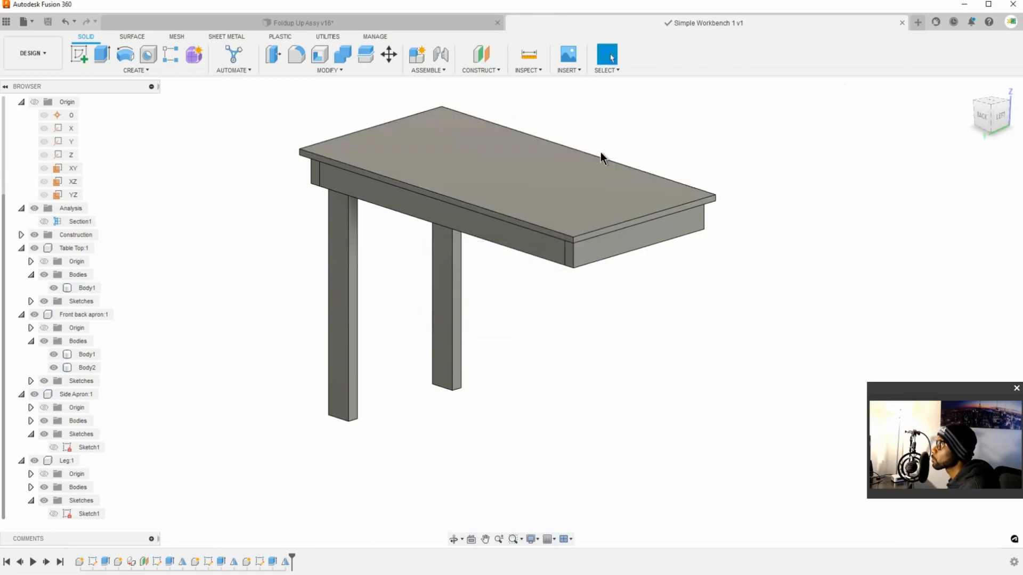
Step: Mirror both leg bodies across the YZ origin plane as new bodies at the opposite end of the table
shift+middle_drag(532, 125, 503, 323)
shift+middle_drag(447, 301, 531, 289)
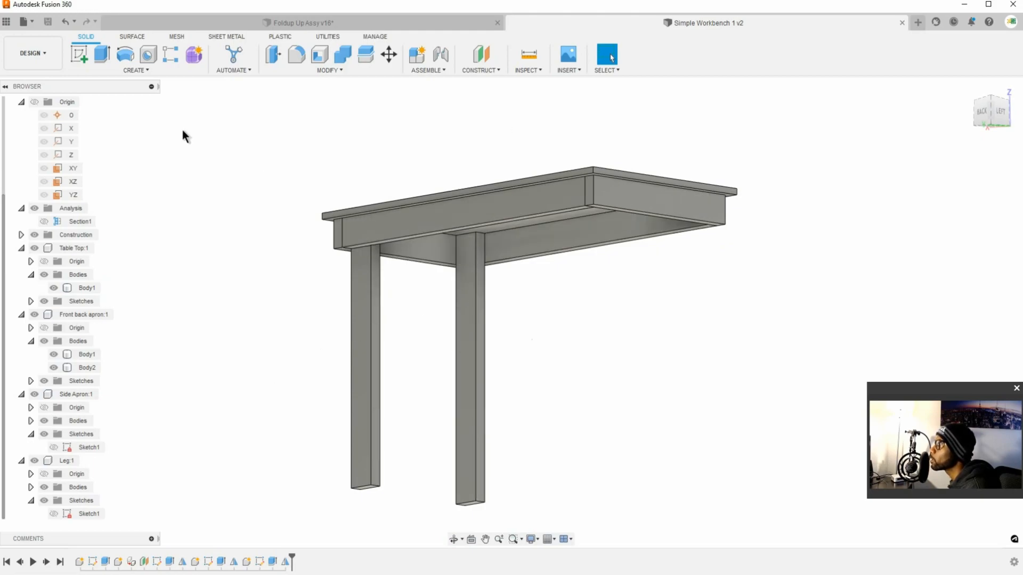
click(148, 70)
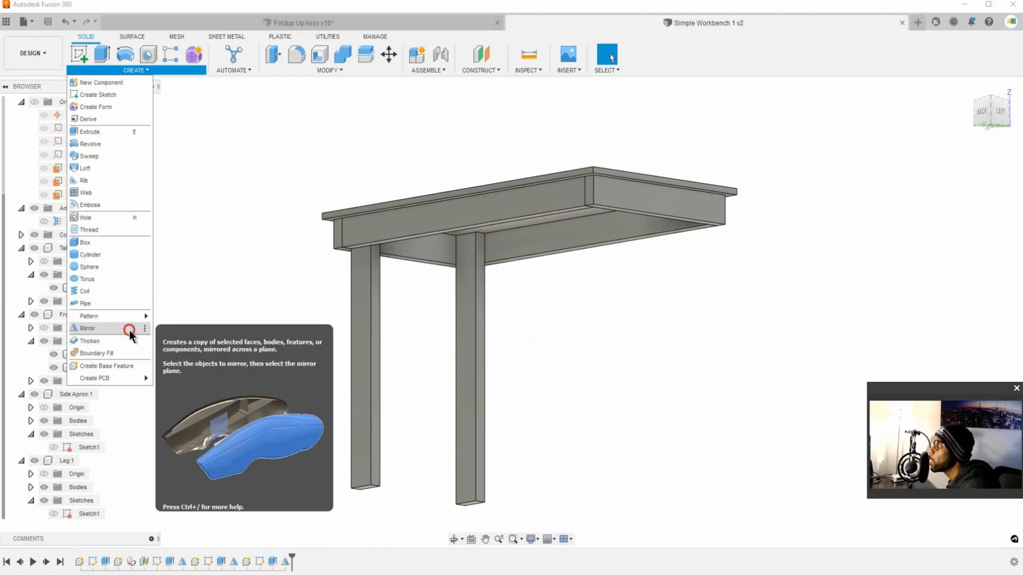
click(88, 328)
scroll(156, 363, up, 2)
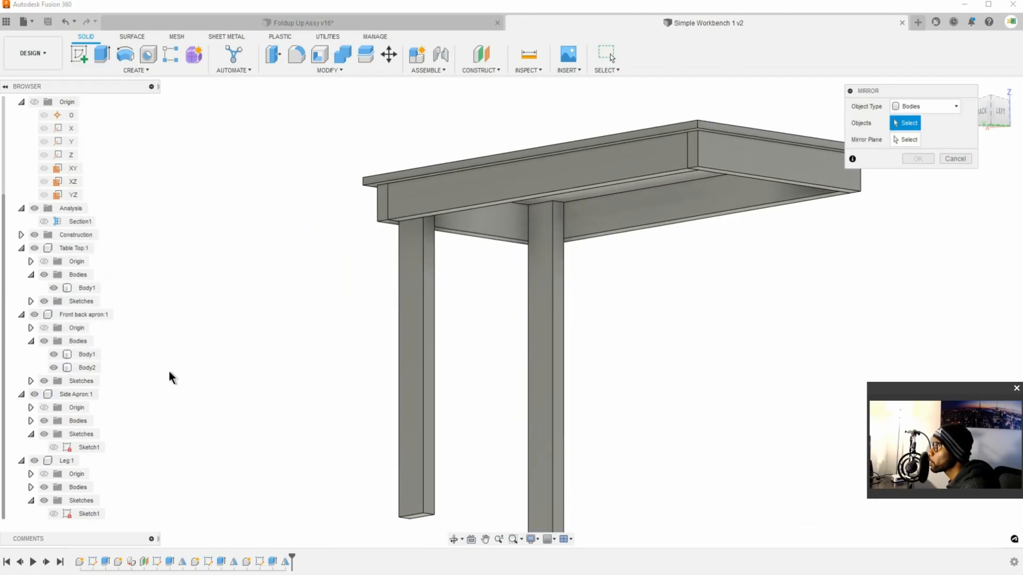
click(557, 305)
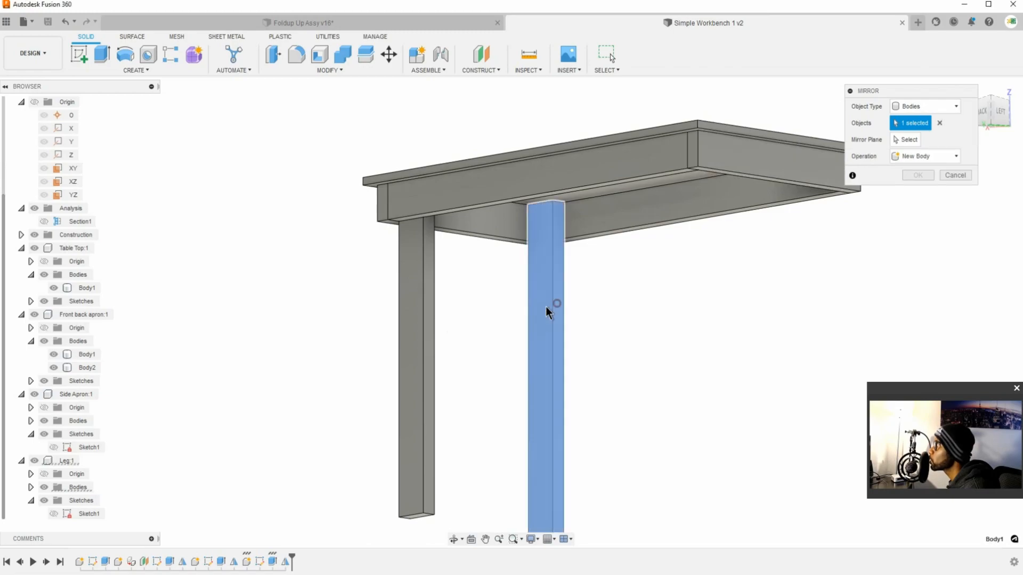
click(431, 321)
scroll(643, 321, down, 3)
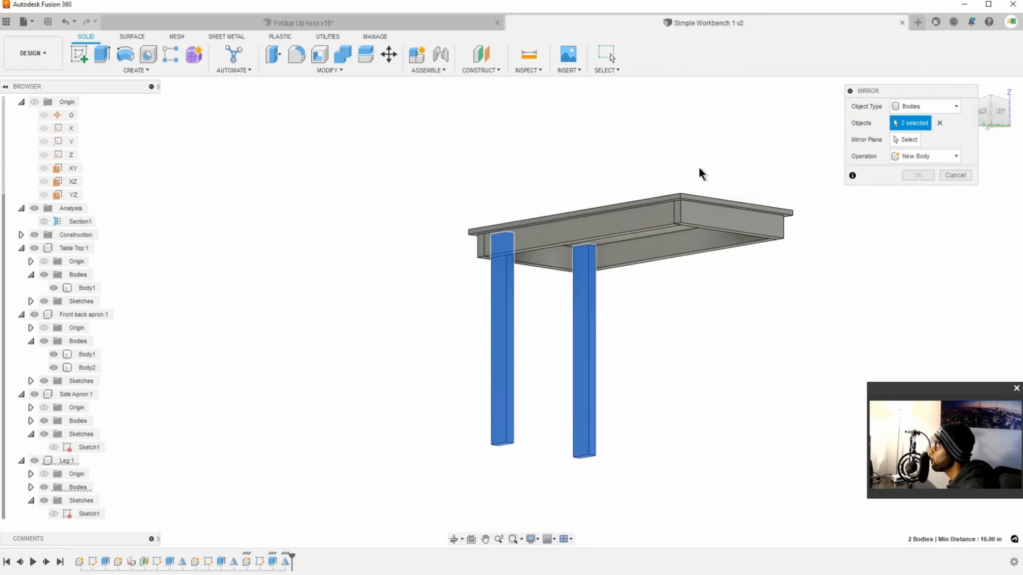
click(908, 139)
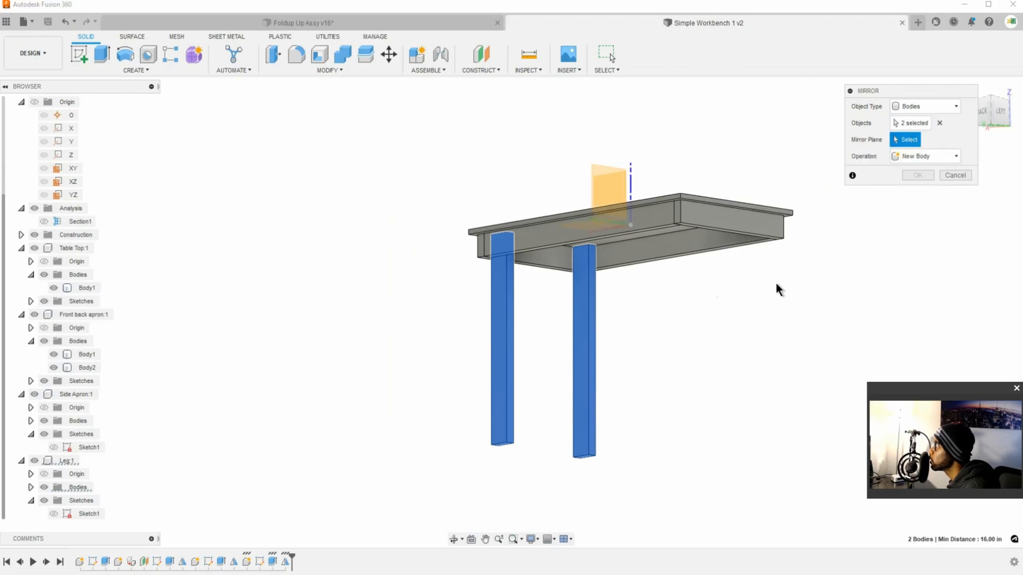
middle_drag(783, 292, 812, 296)
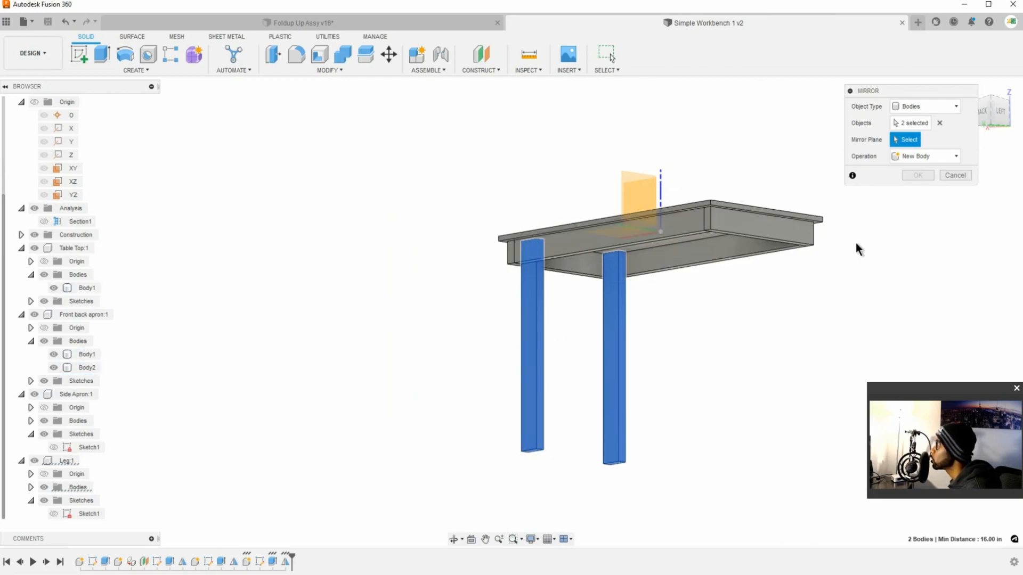
click(631, 176)
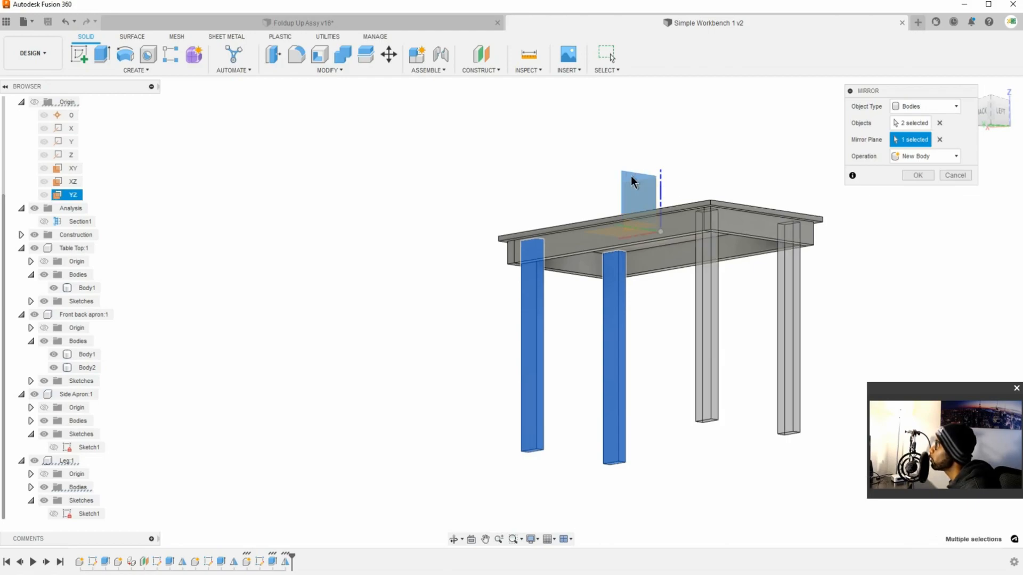
click(917, 176)
middle_drag(628, 342, 461, 341)
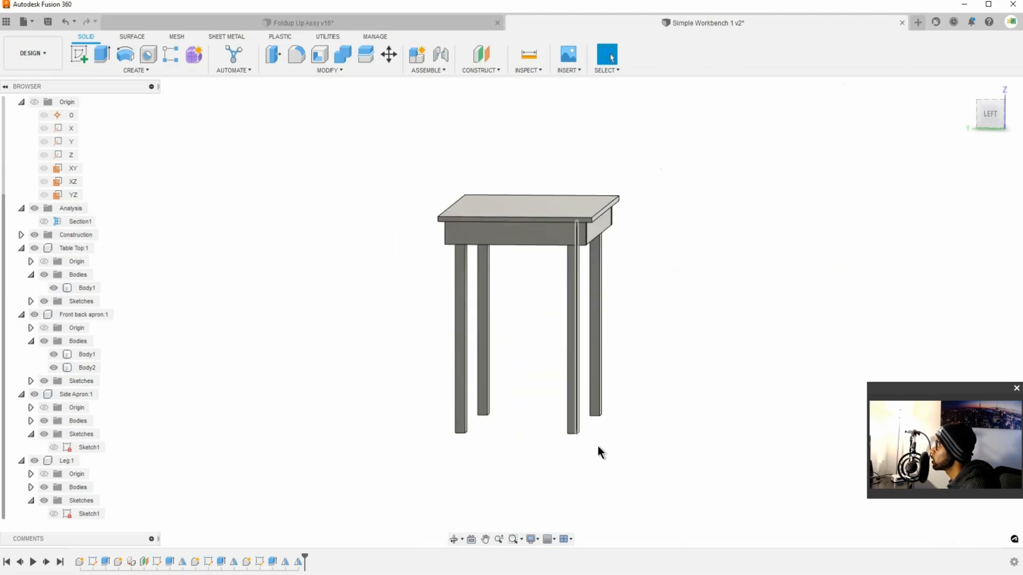
Step: Save the design with the version description User Saved
shift+middle_drag(500, 382, 553, 393)
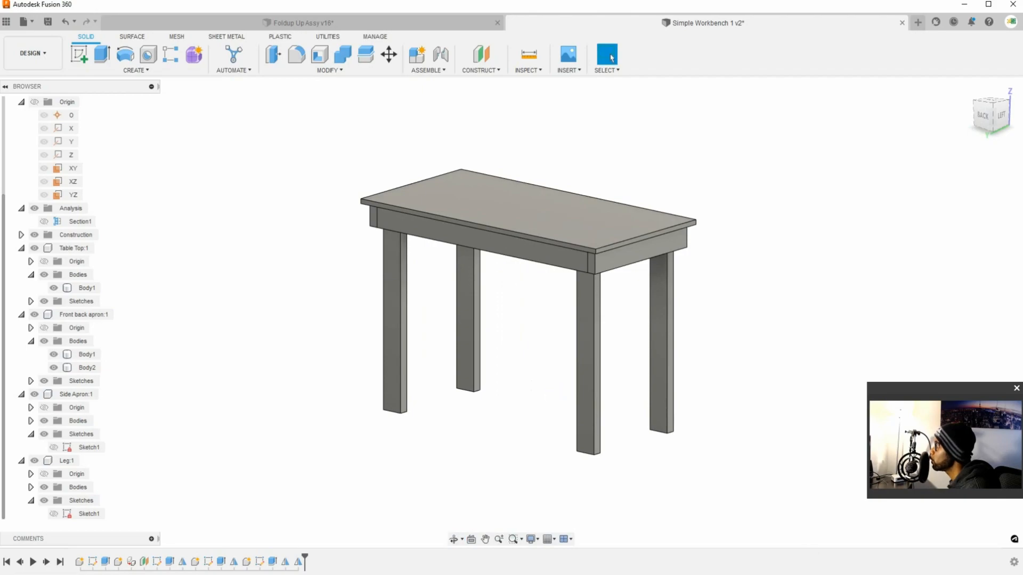
mouse_move(495, 334)
shift+middle_down()
mouse_move(505, 322)
mouse_move(457, 315)
mouse_move(527, 315)
mouse_move(506, 321)
shift+middle_up()
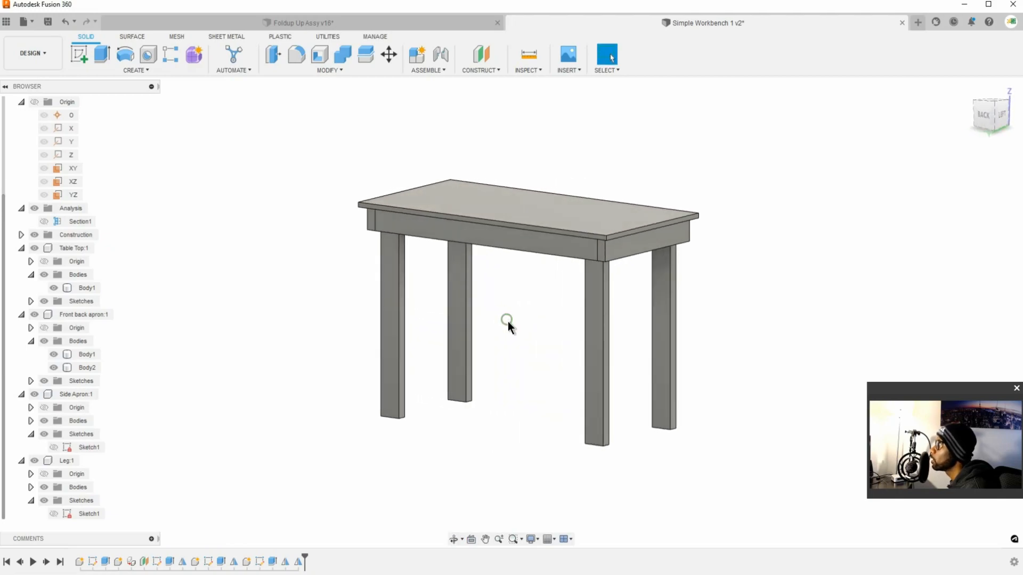
key(ctrl+s)
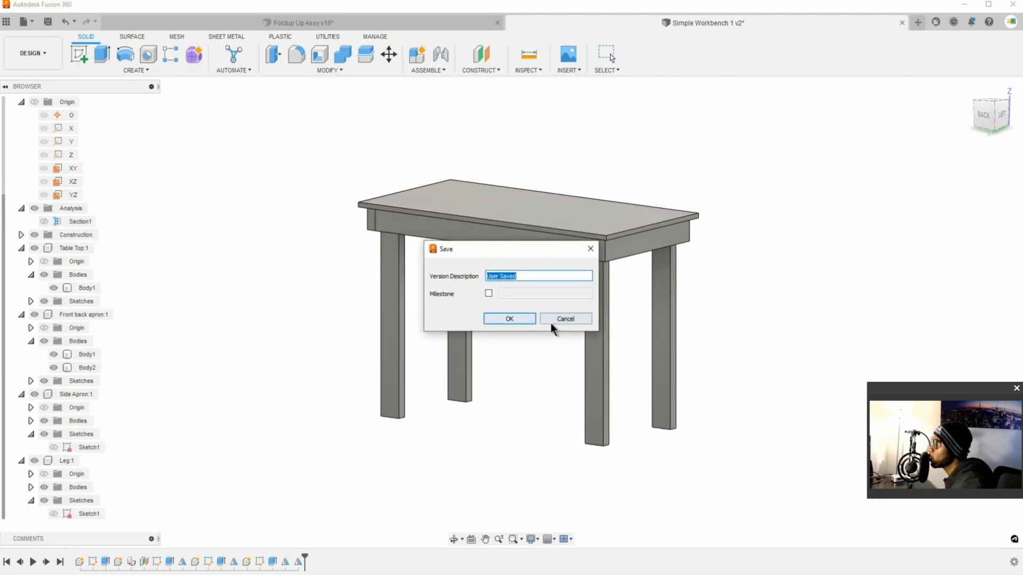
click(510, 318)
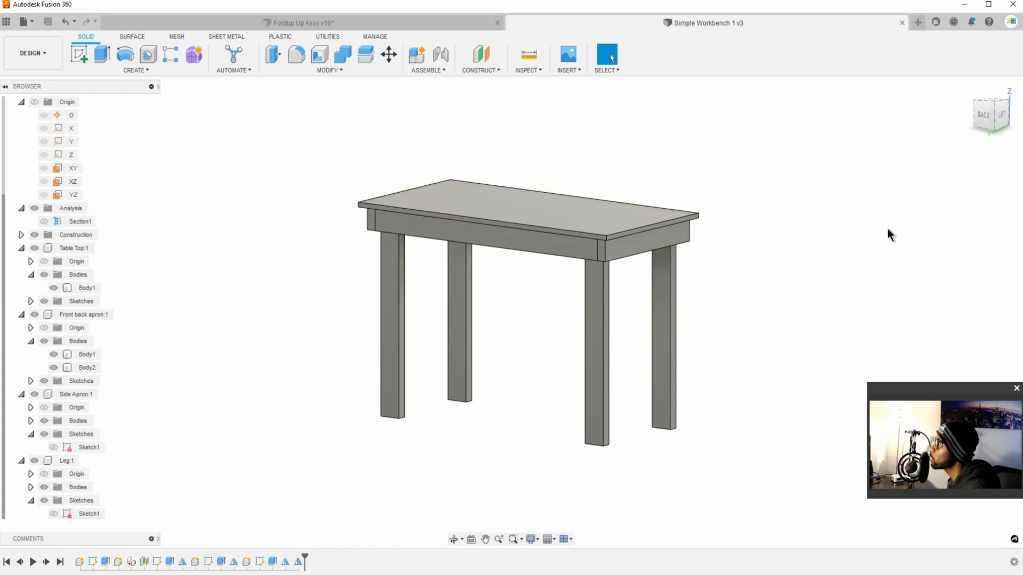
Step: Activate the Leg:1 component so new features are created inside it
shift+middle_drag(602, 268, 668, 280)
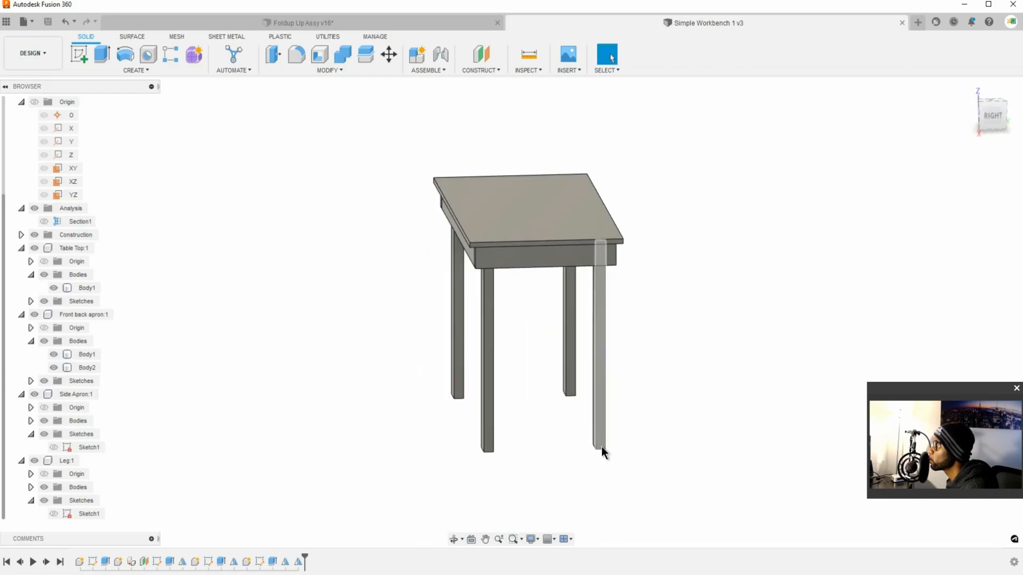
scroll(601, 442, down, 2)
scroll(601, 442, up, 10)
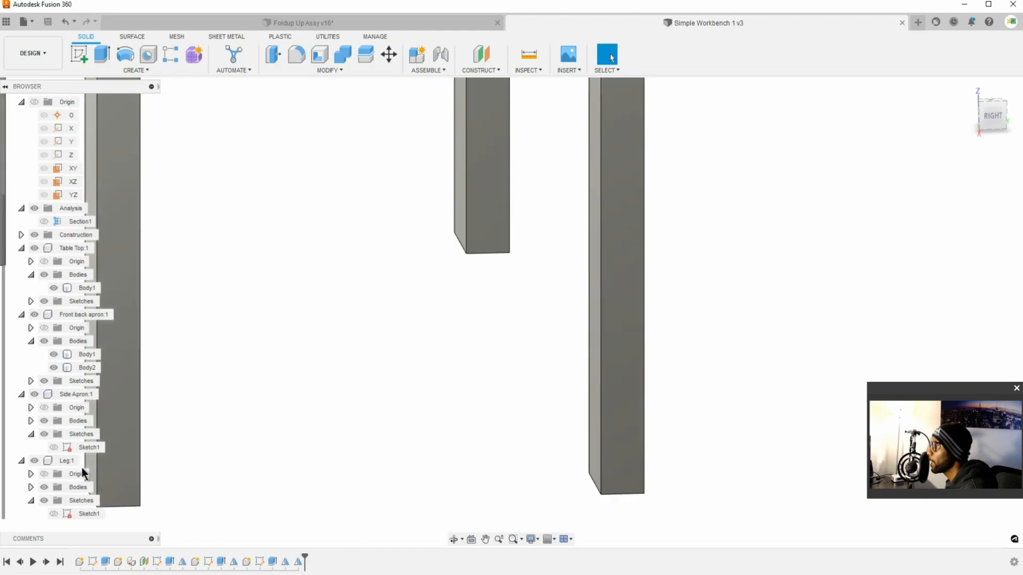
click(81, 461)
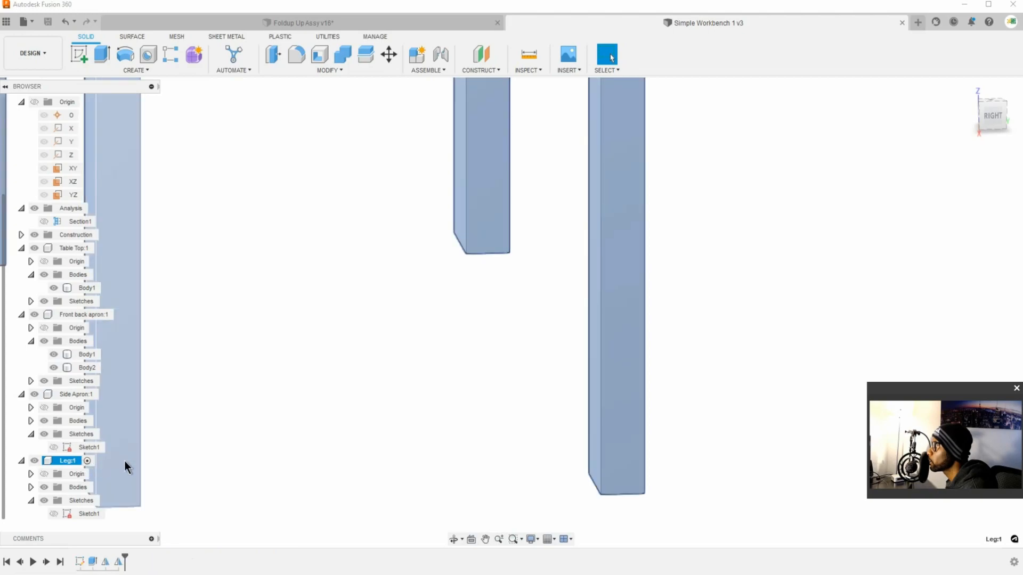
scroll(555, 413, up, 1)
scroll(552, 414, down, 5)
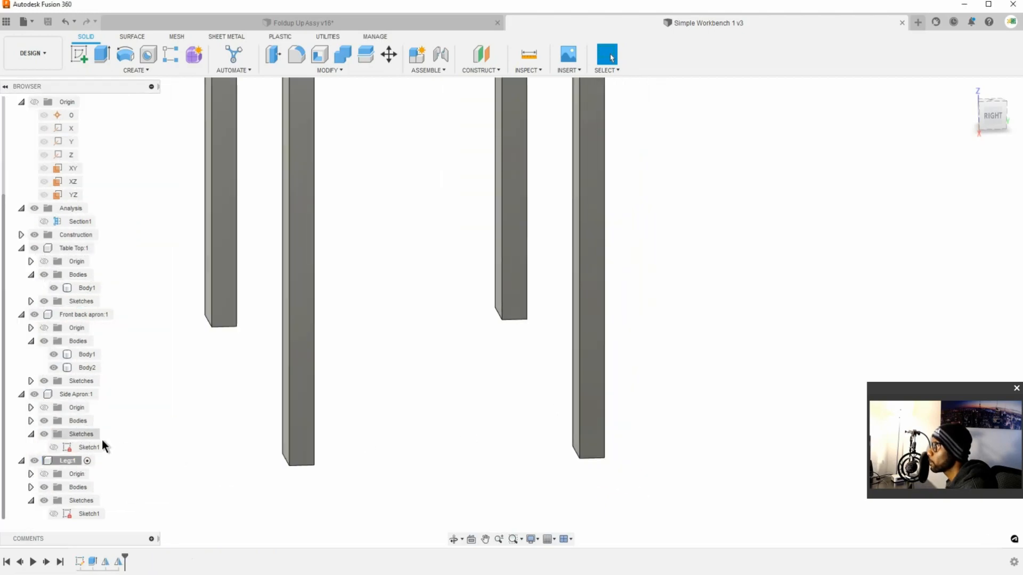
click(90, 459)
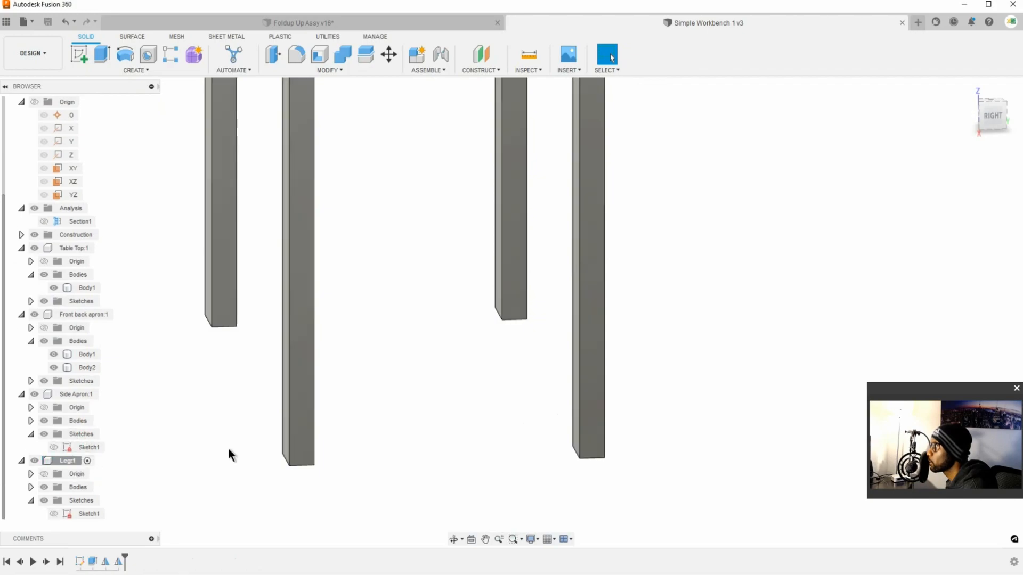
Step: Sketch a rectangle about 2.27 in wide on a leg's narrow outer face, starting at its inner bottom corner and extending toward the table's middle
click(585, 412)
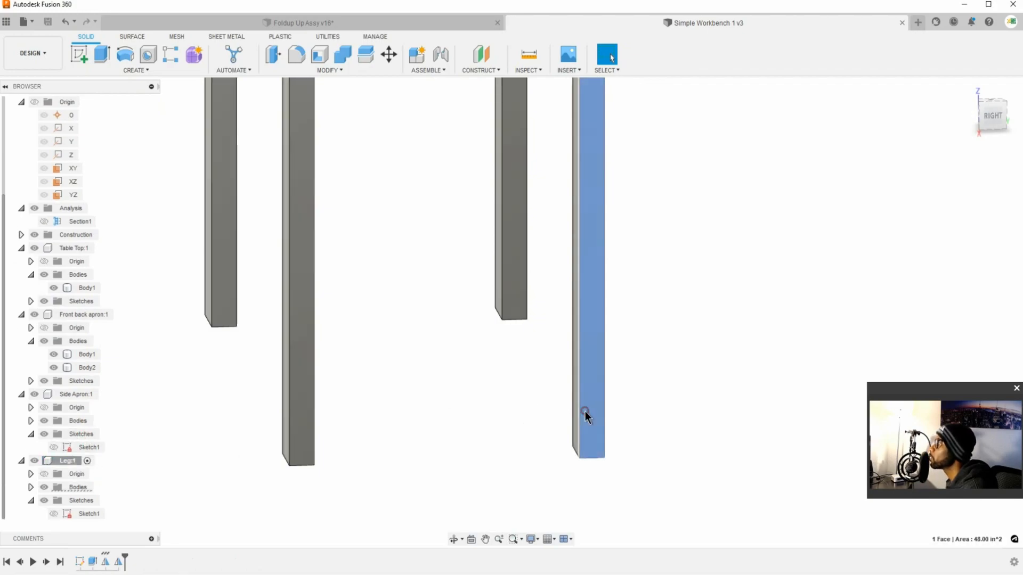
click(78, 55)
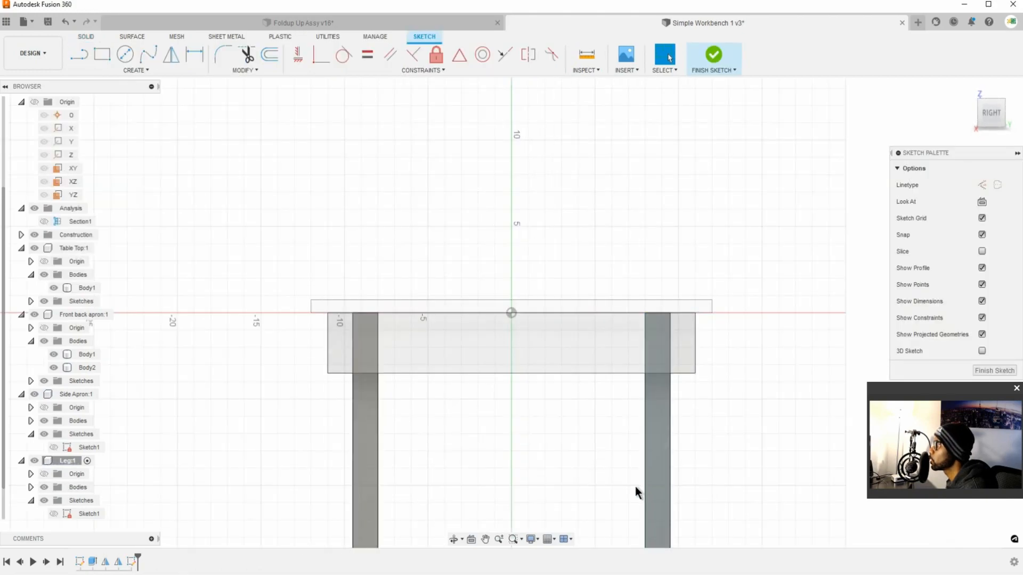
mouse_move(634, 486)
middle_down()
mouse_move(605, 272)
mouse_move(589, 232)
middle_up()
scroll(611, 419, up, 3)
scroll(610, 420, down, 8)
middle_drag(610, 427, 600, 332)
scroll(600, 335, up, 1)
scroll(601, 436, down, 1)
scroll(600, 435, up, 4)
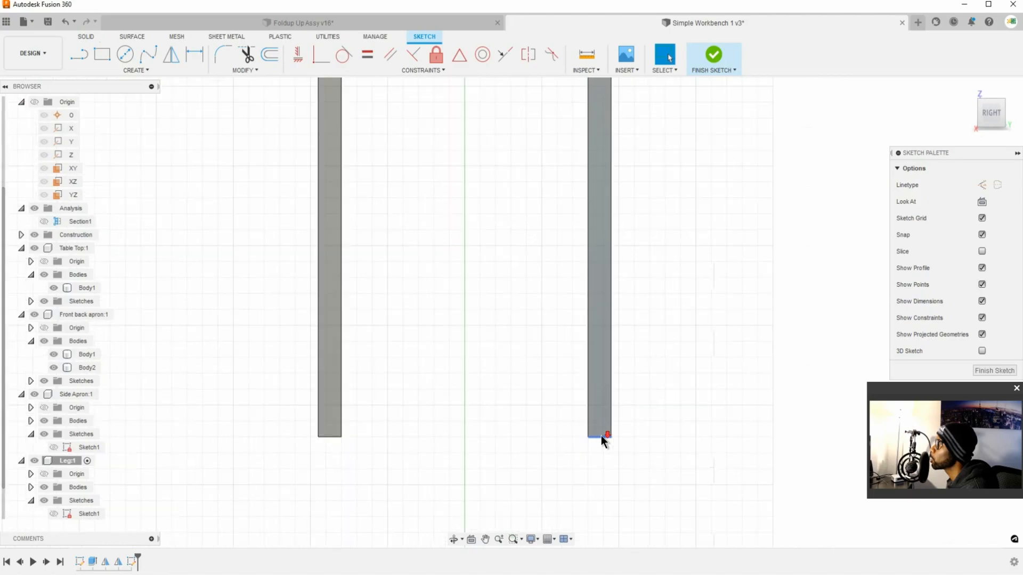
scroll(601, 433, up, 2)
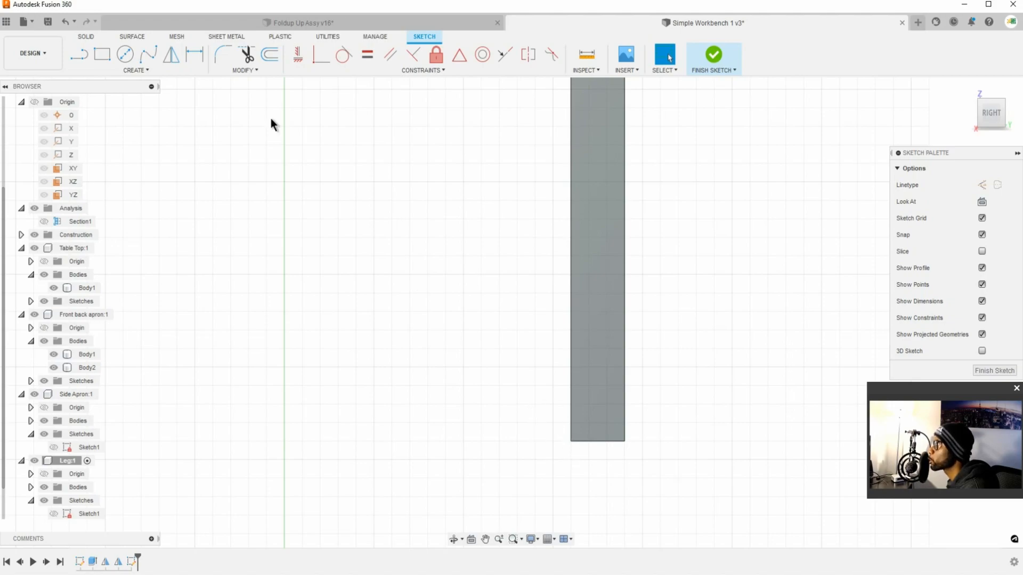
click(101, 56)
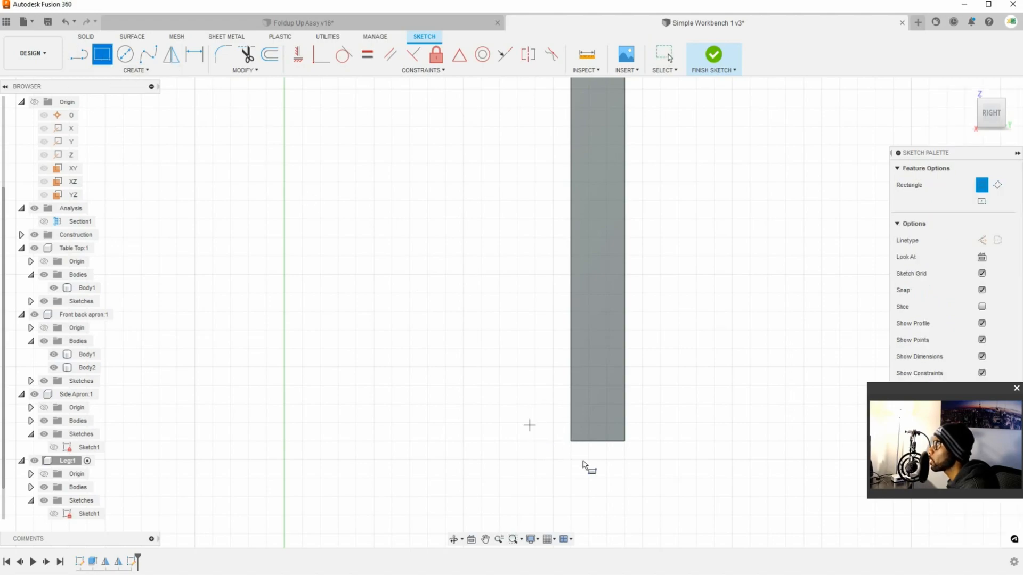
click(571, 441)
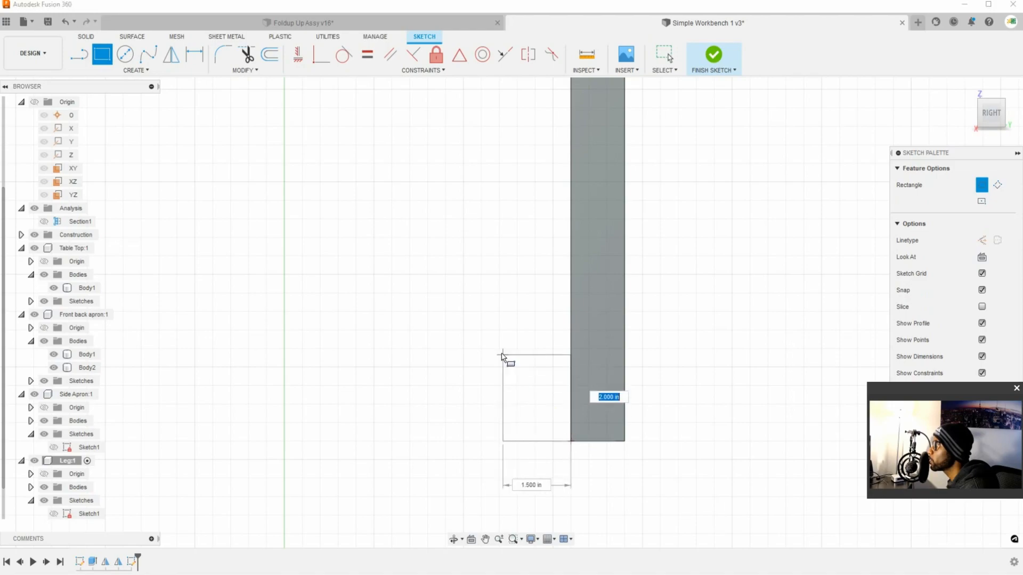
key(Escape)
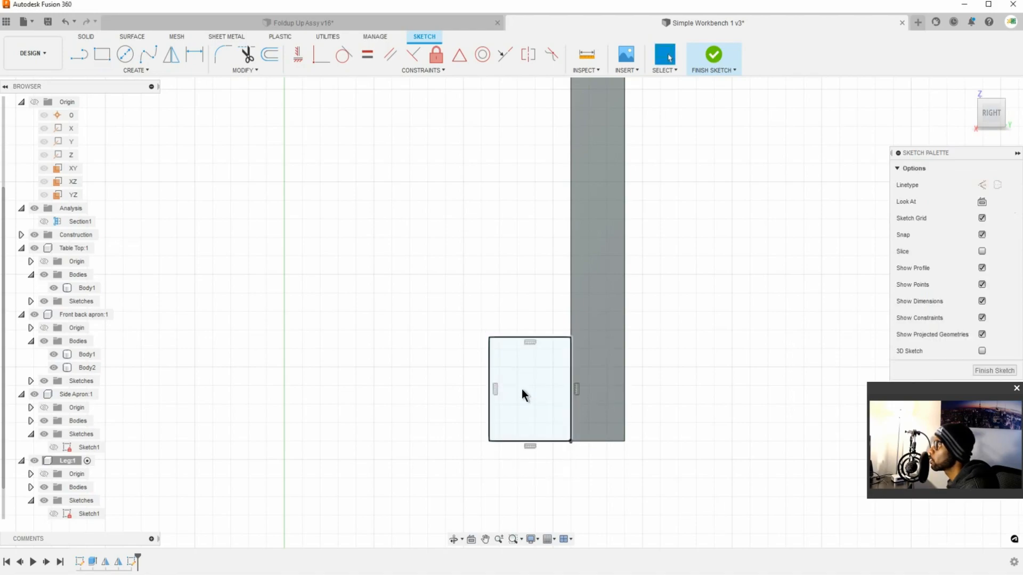
Step: Dimension the rectangle's height between its horizontal edges as 4 in
key(d)
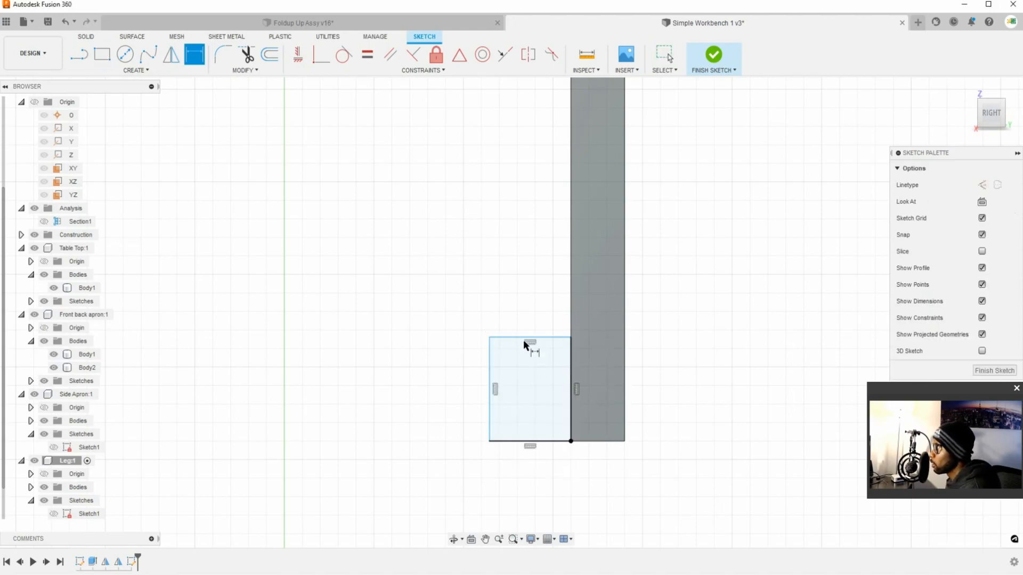
click(509, 338)
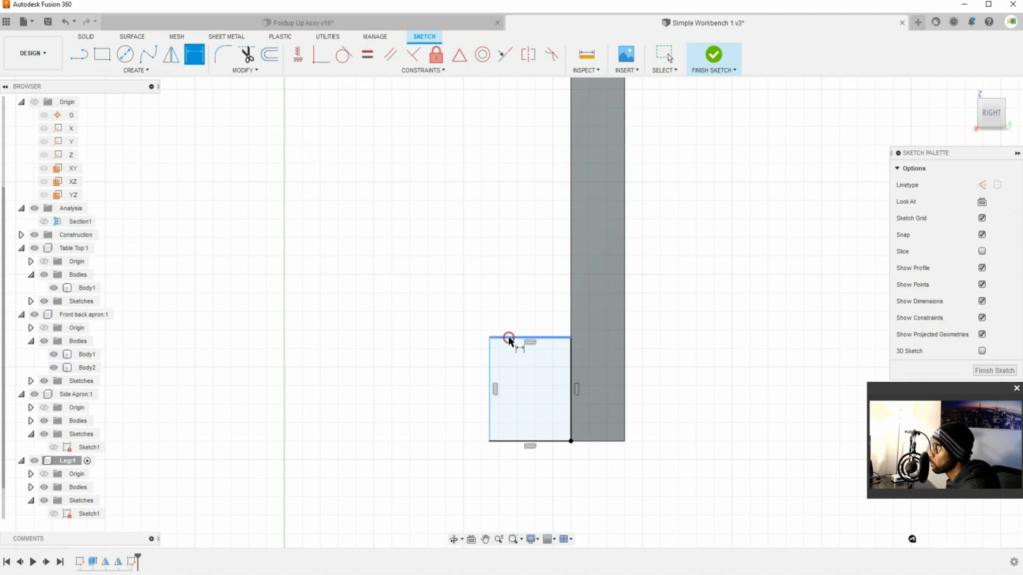
click(502, 442)
click(452, 385)
text(4)
key(Return)
Step: Dimension the rectangle's width between its vertical edges as 1.5 in
click(491, 398)
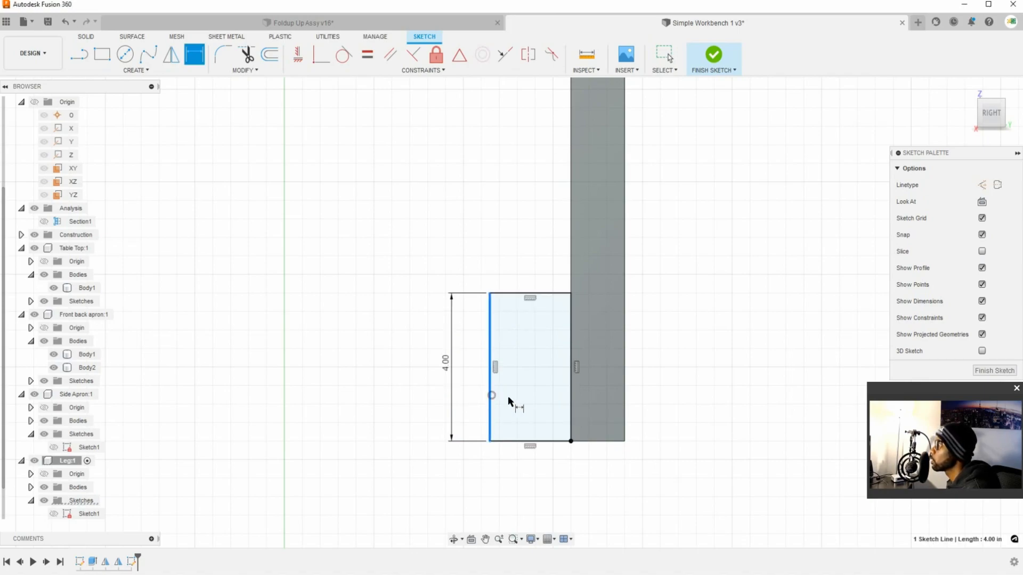
click(571, 418)
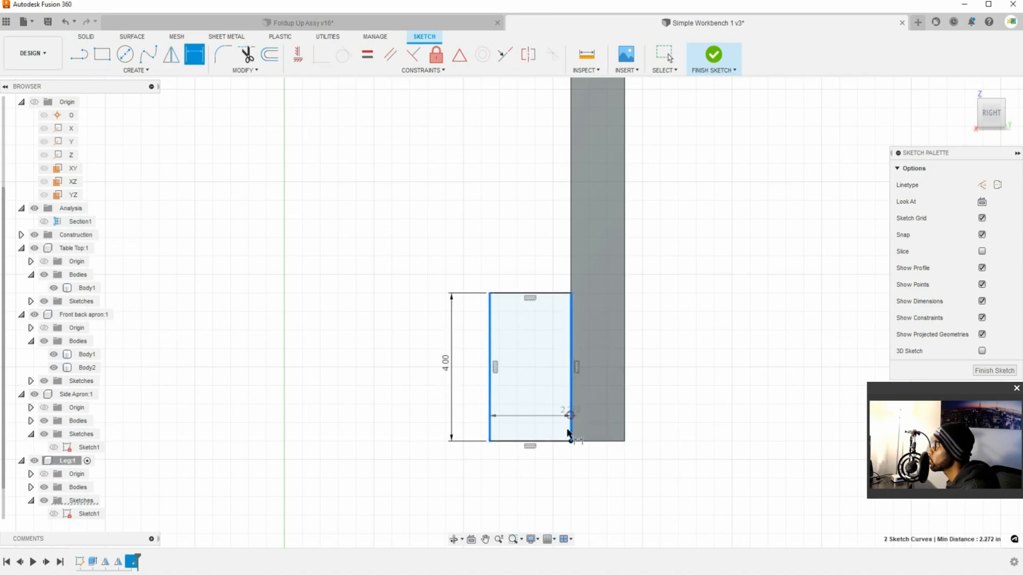
click(536, 478)
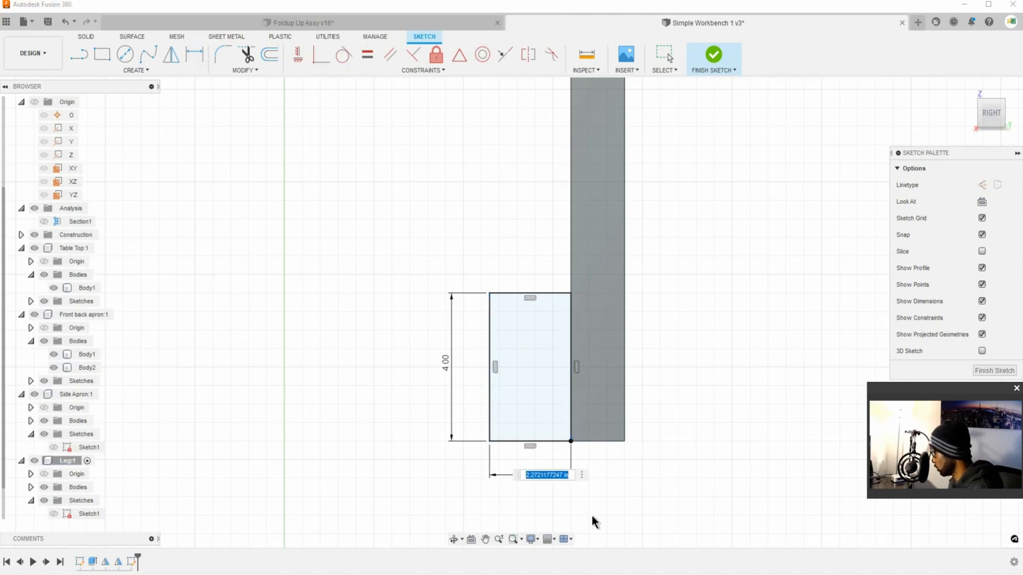
text(1.5)
key(Return)
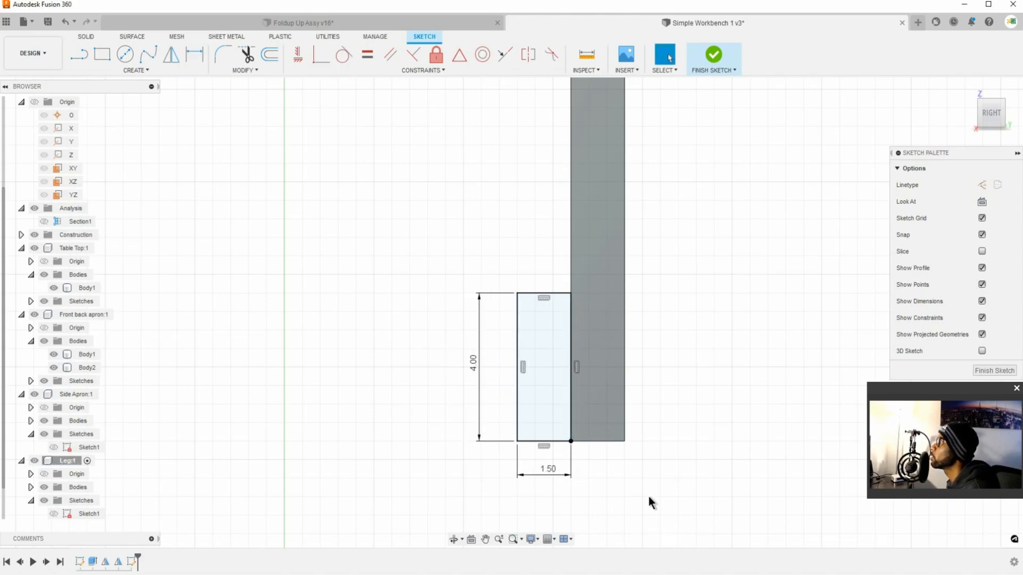
click(560, 293)
drag(422, 245, 302, 219)
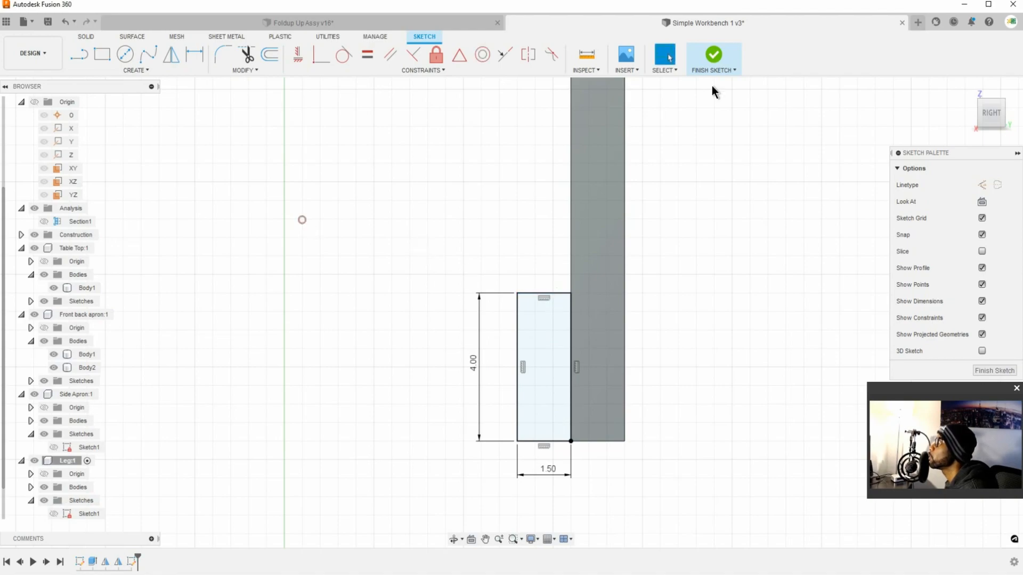
Step: Finish the sketch and start an Extrude with the rectangle beside the leg as its profile
click(717, 58)
mouse_move(659, 331)
shift+middle_down()
mouse_move(696, 349)
mouse_move(547, 345)
mouse_move(392, 304)
mouse_move(508, 318)
mouse_move(474, 298)
shift+middle_up()
click(104, 54)
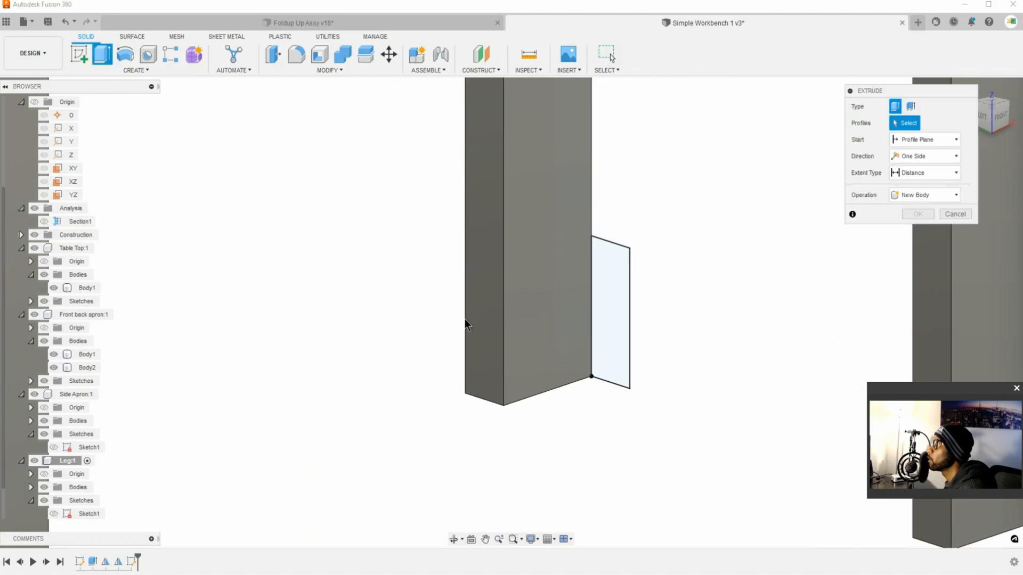
click(612, 289)
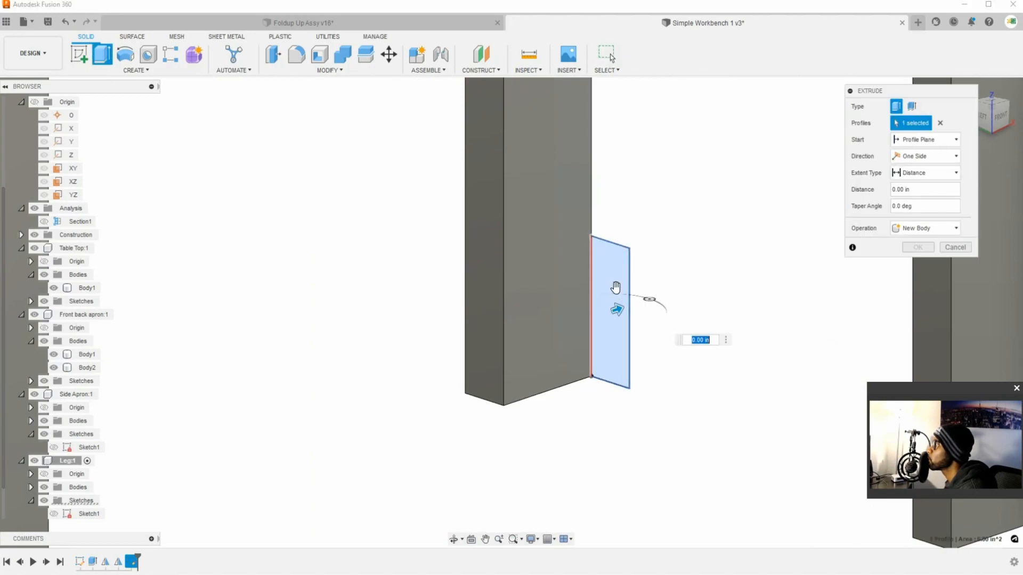
Step: Try Distance and To Object extents for the rectangle's extrusion, including distances of -1.5 in and -6.5 in
drag(598, 320, 561, 330)
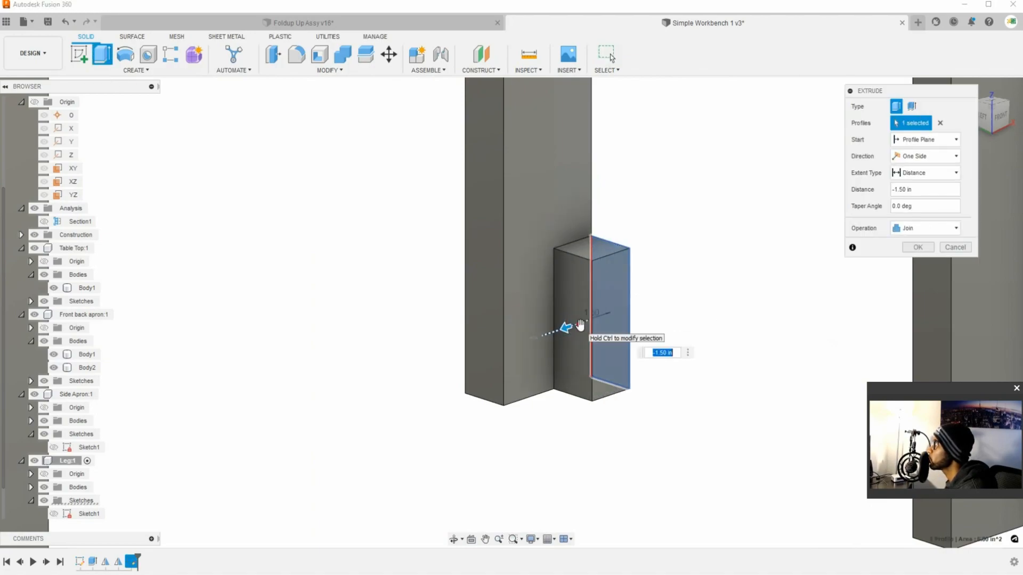
click(905, 174)
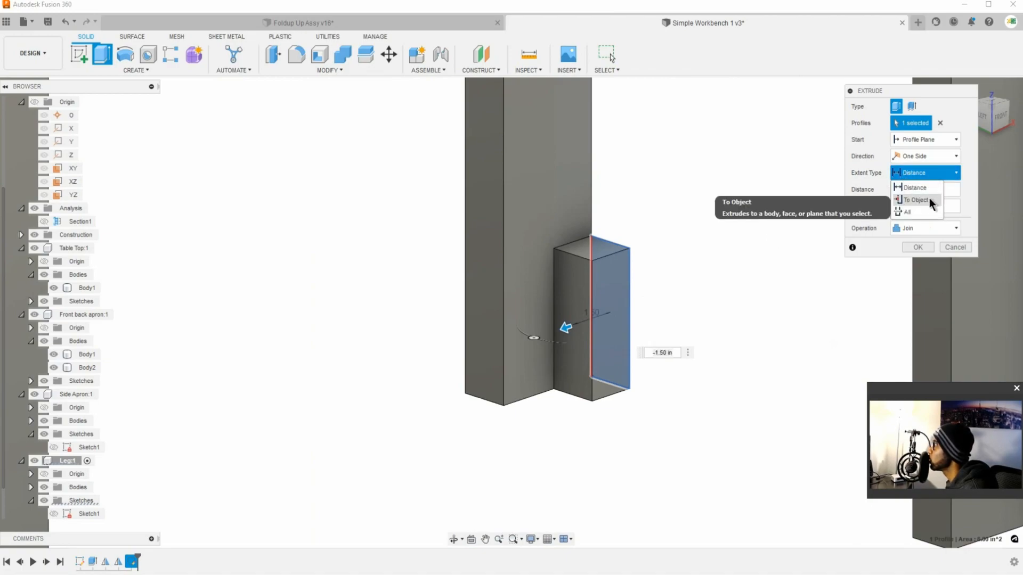
click(930, 200)
click(485, 288)
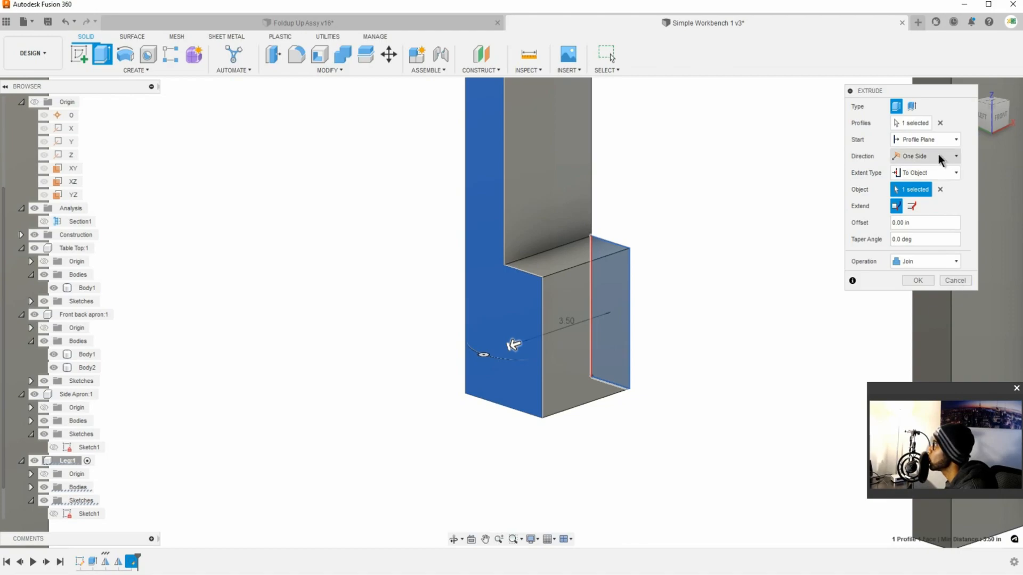
click(943, 175)
click(928, 188)
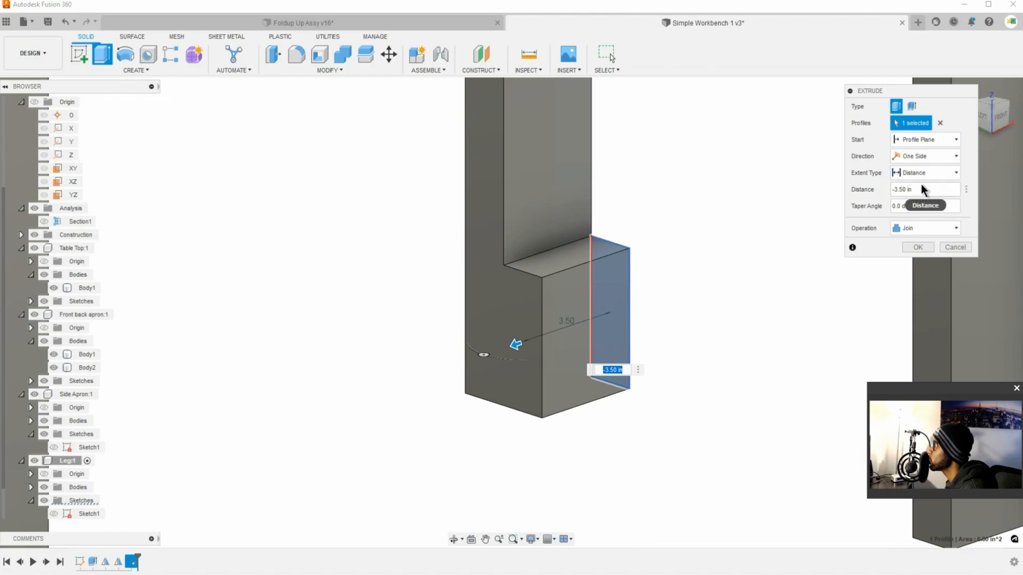
drag(516, 343, 443, 365)
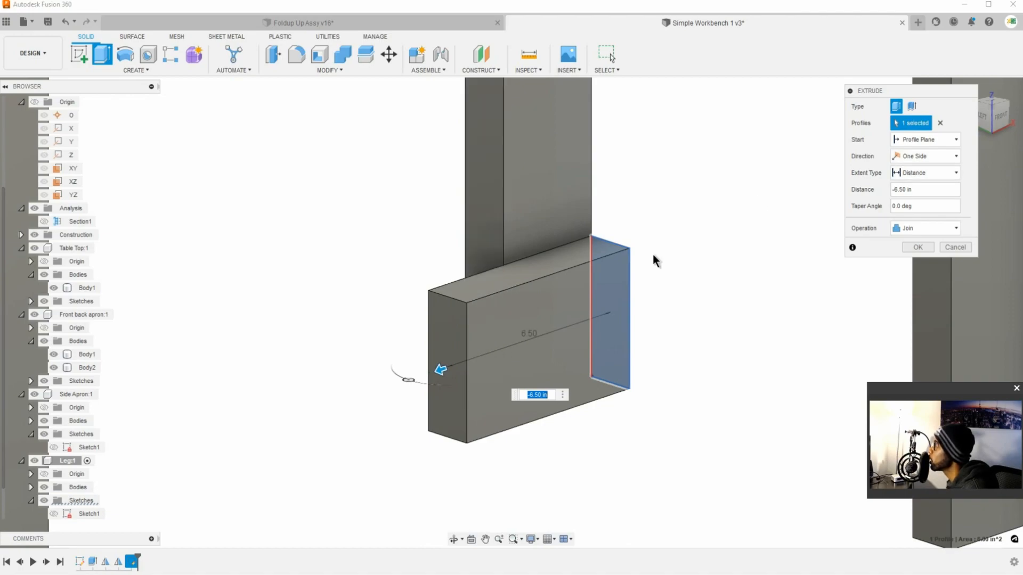
Step: Extrude the rectangle To Object up to the leg's opposite narrow face, joining it to the leg
click(940, 175)
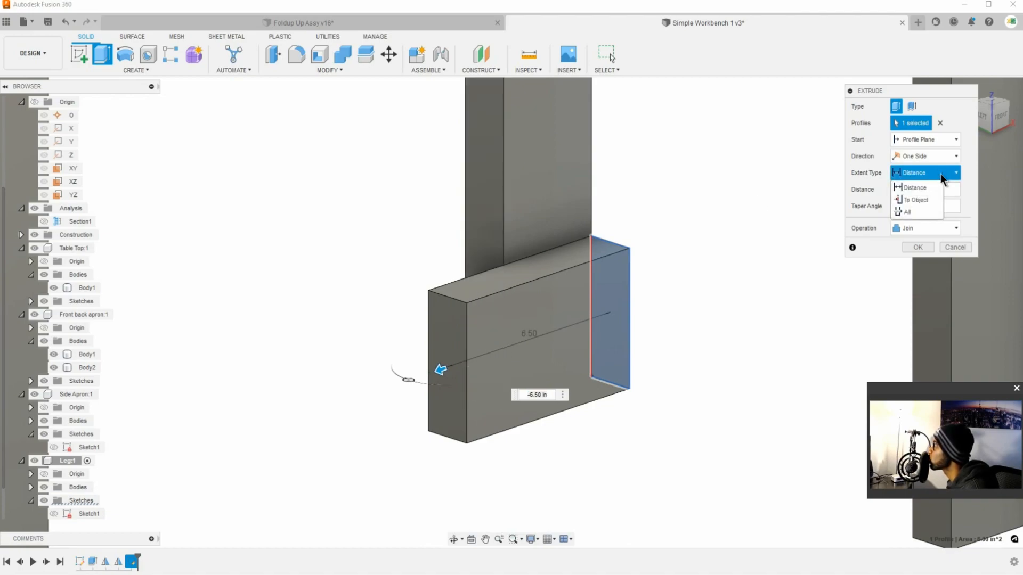
click(915, 199)
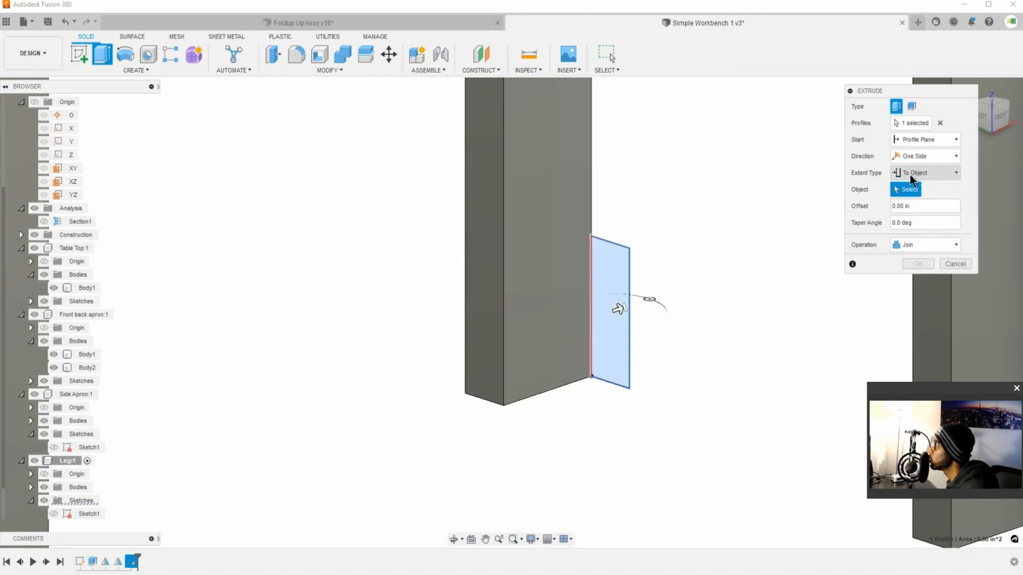
click(495, 240)
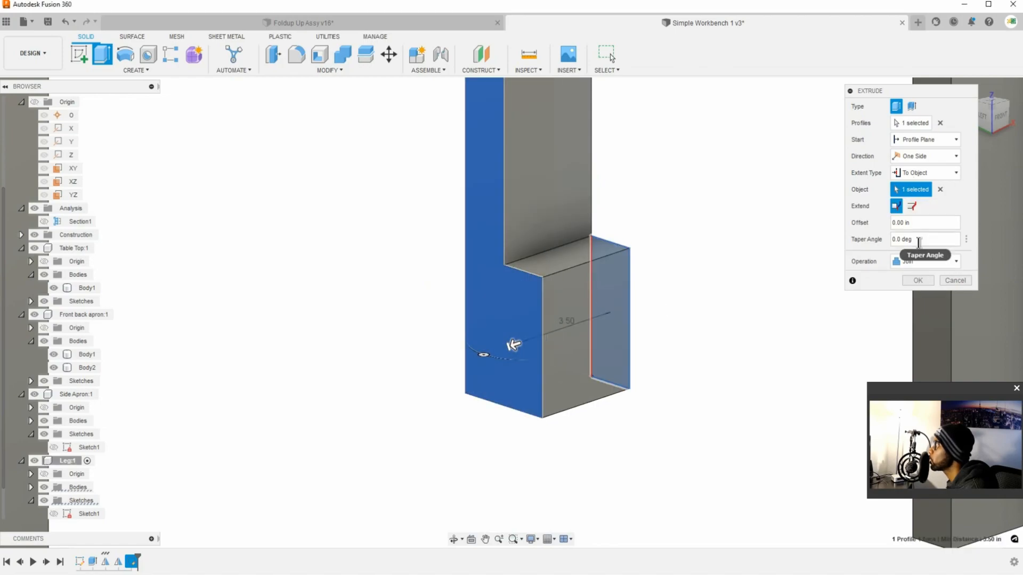
click(909, 280)
Step: Reopen the leg-bottom extrusion for editing and review its operation setting, keeping Join
shift+middle_drag(586, 319, 478, 304)
shift+middle_drag(553, 302, 575, 302)
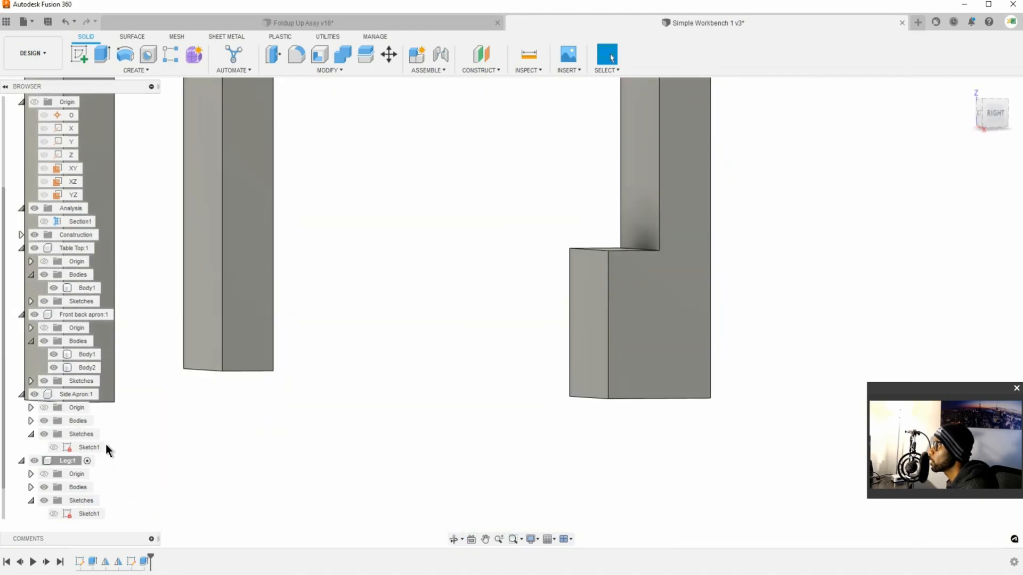
right_click(145, 561)
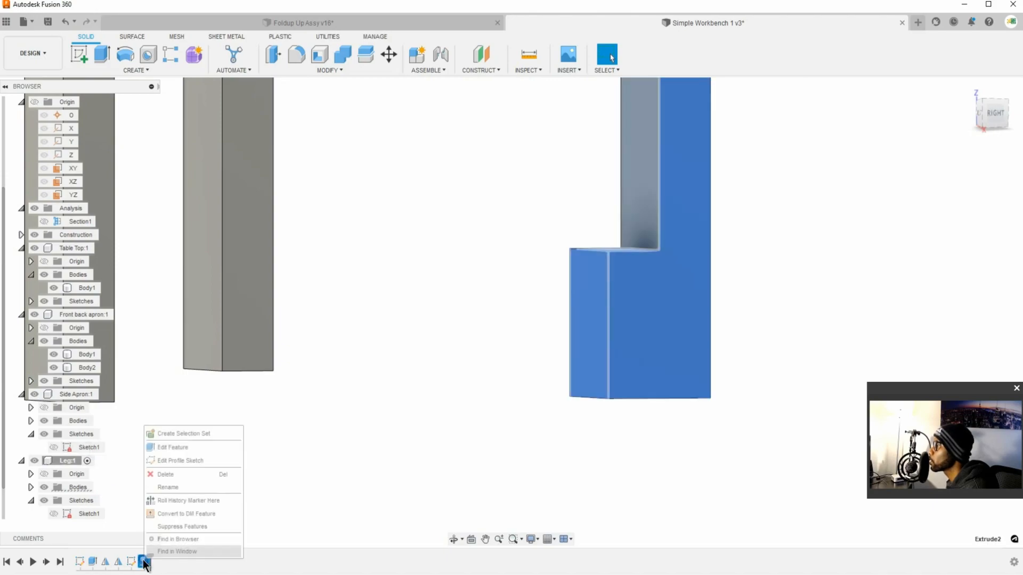
click(191, 448)
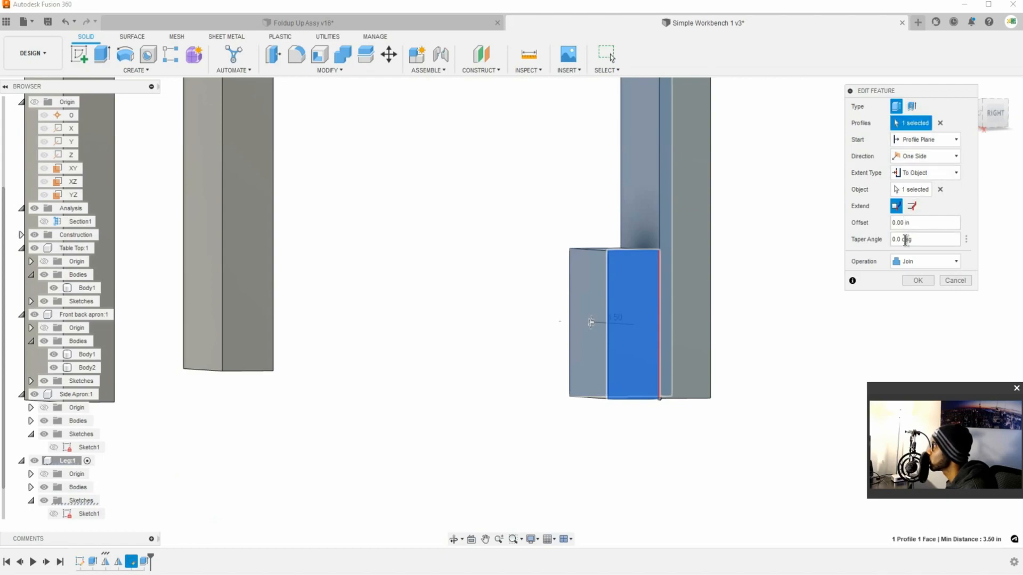
click(899, 265)
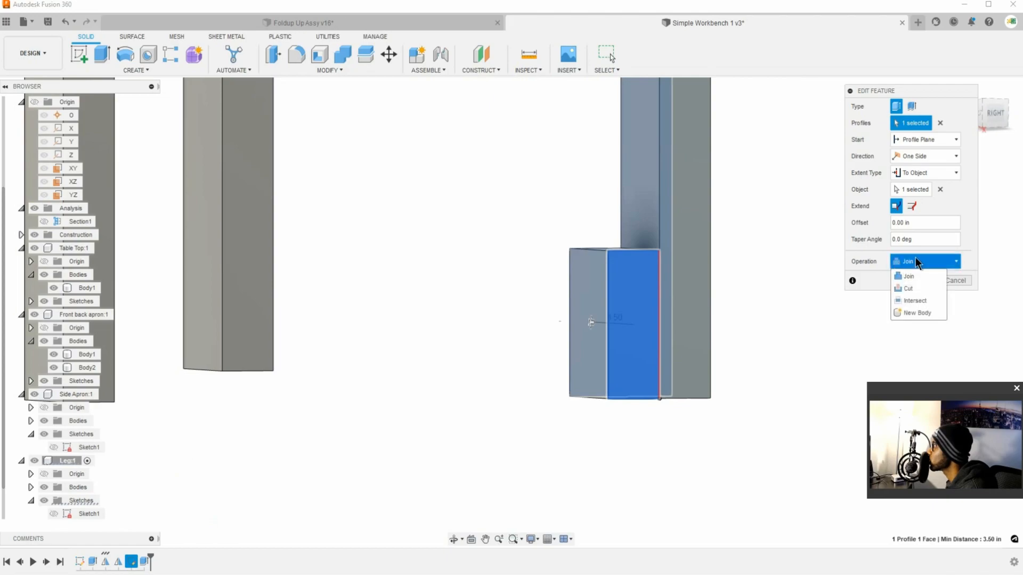
click(915, 261)
click(920, 279)
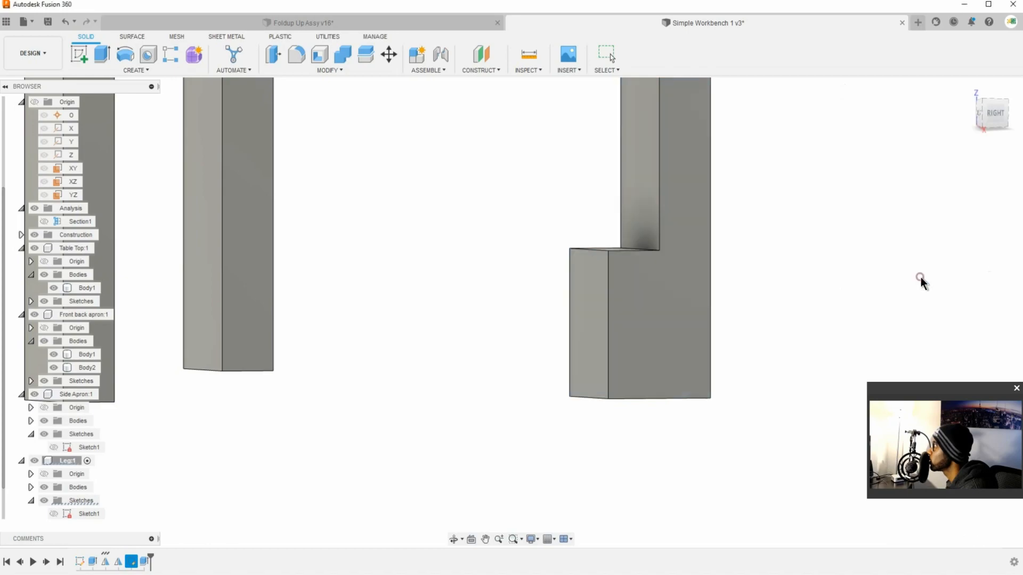
Step: Activate the top-level Simple Workbench 1 component in place of the Leg component
scroll(717, 312, up, 1)
scroll(698, 312, down, 4)
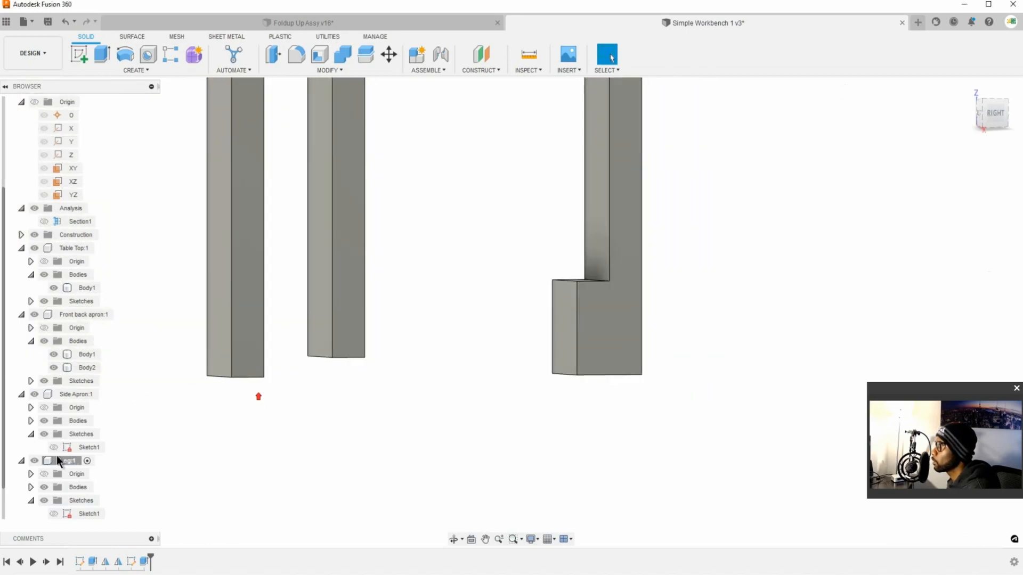
scroll(57, 479, down, 1)
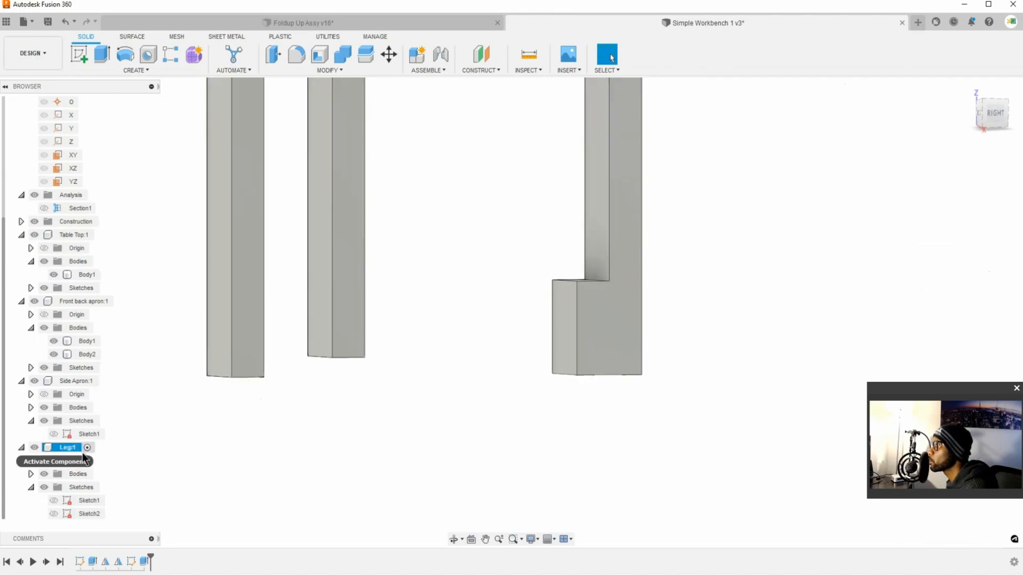
scroll(91, 471, up, 2)
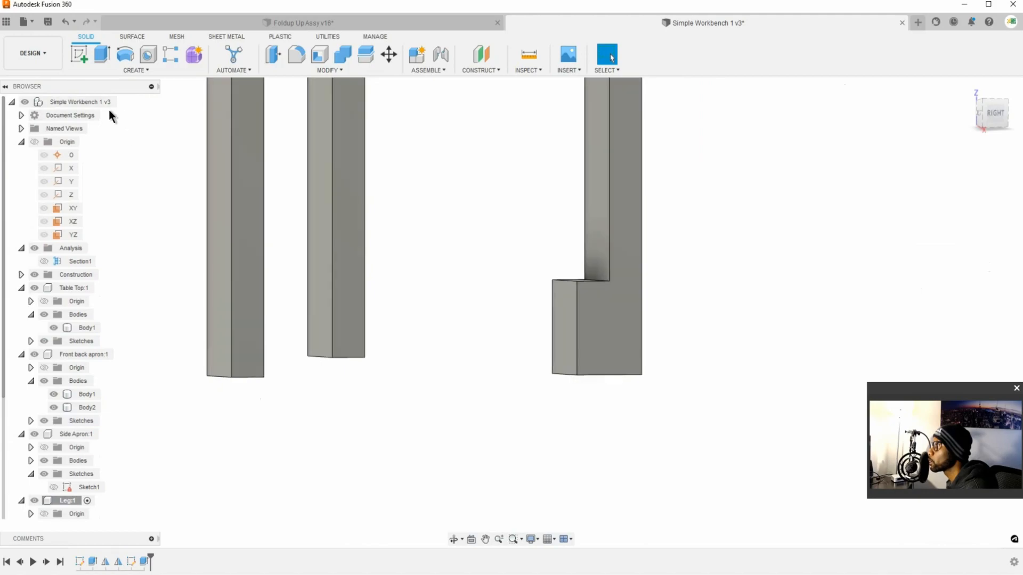
click(117, 102)
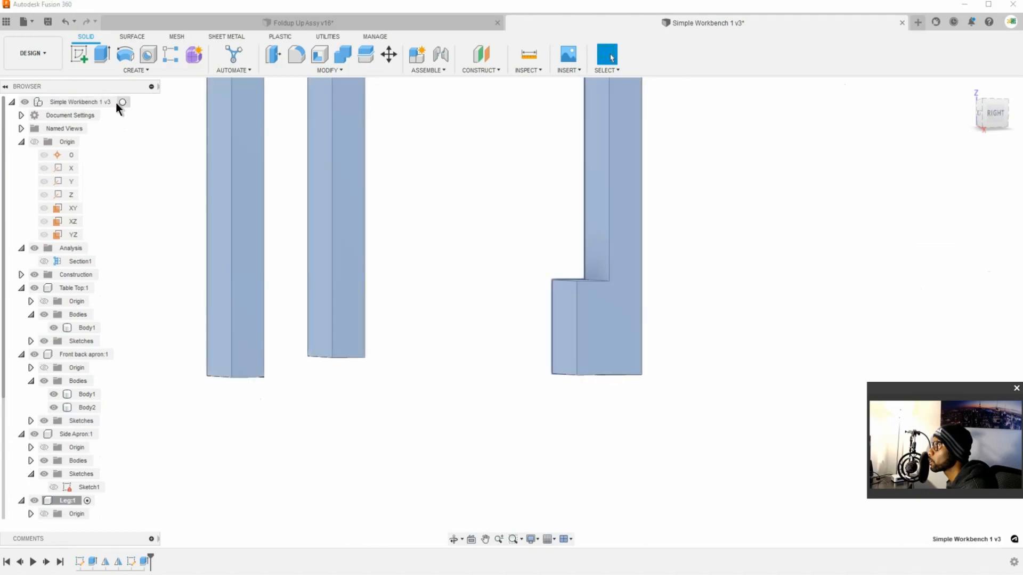
scroll(549, 296, up, 3)
scroll(546, 296, down, 7)
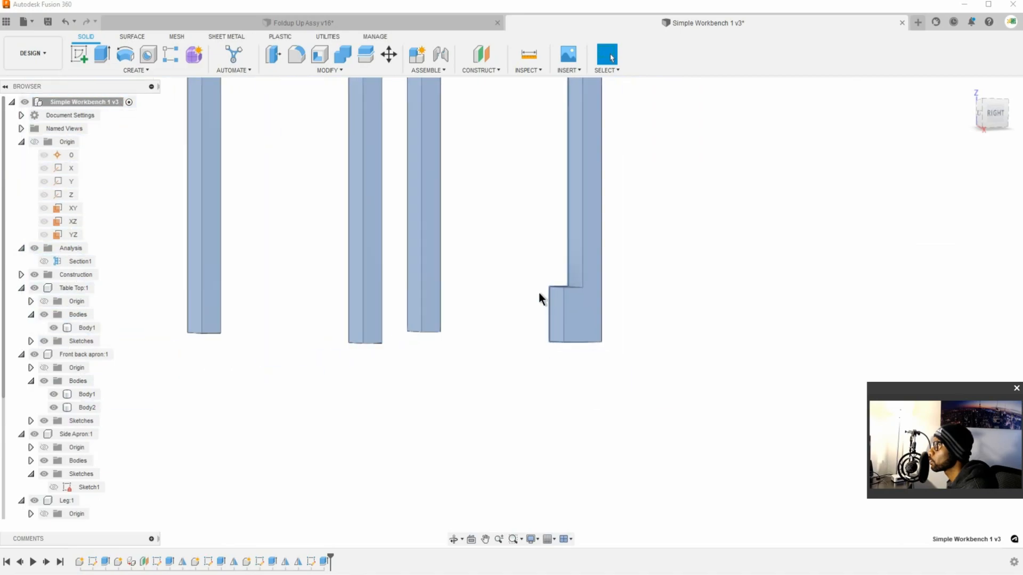
middle_drag(522, 275, 581, 366)
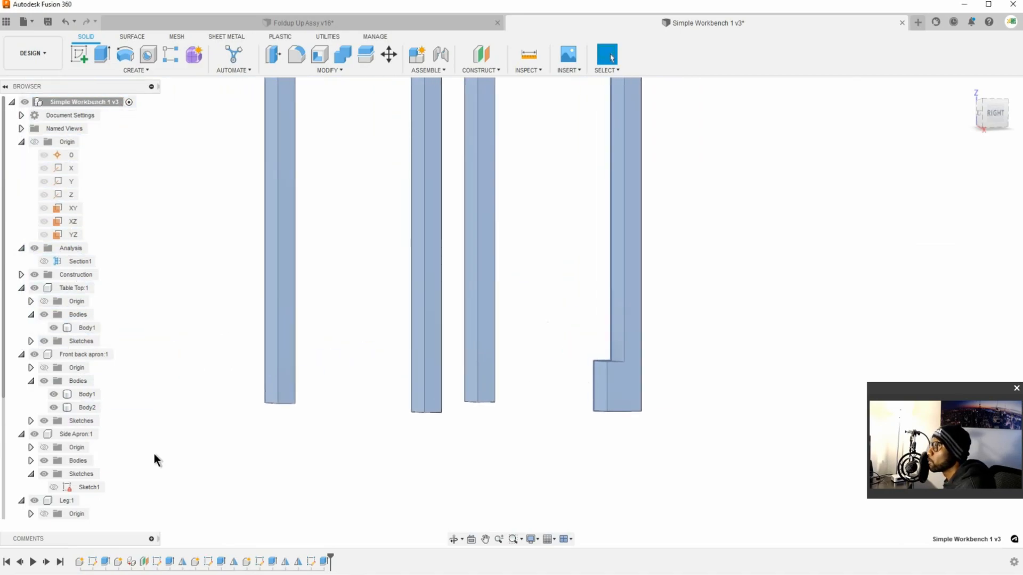
Step: Expand the Leg component's bodies and examine which body corresponds to each of the four legs
scroll(103, 478, down, 2)
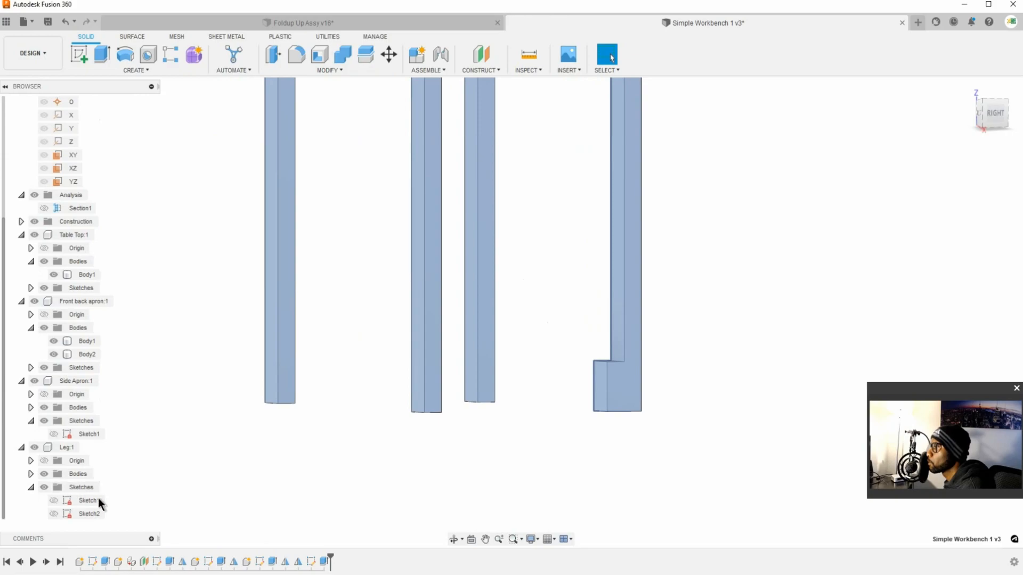
click(428, 362)
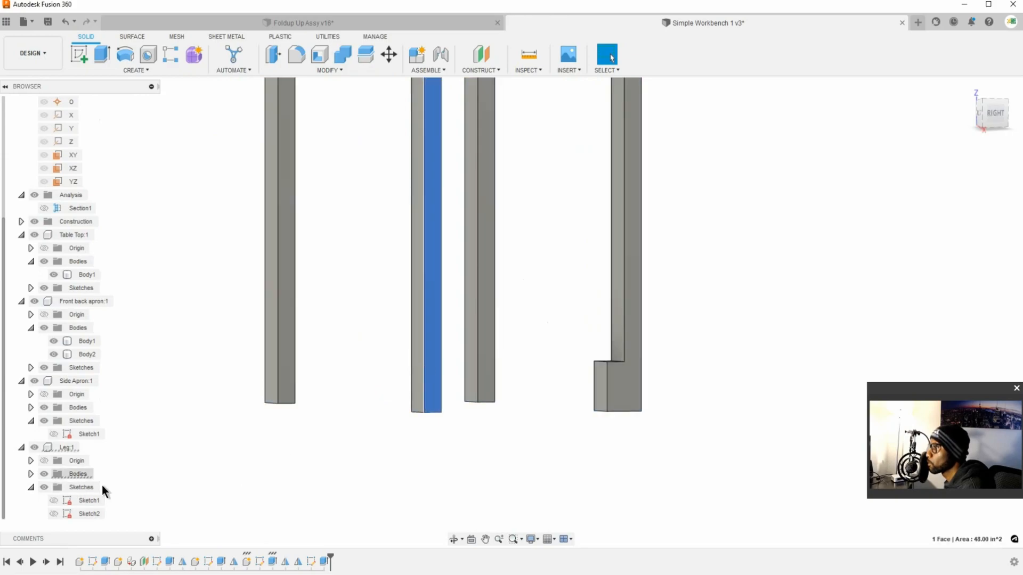
click(33, 470)
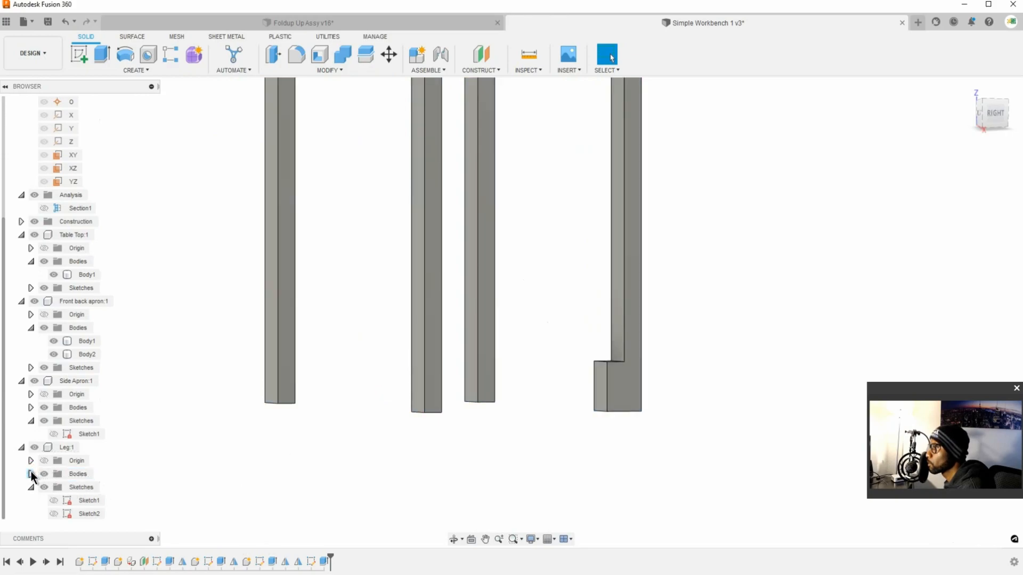
click(31, 473)
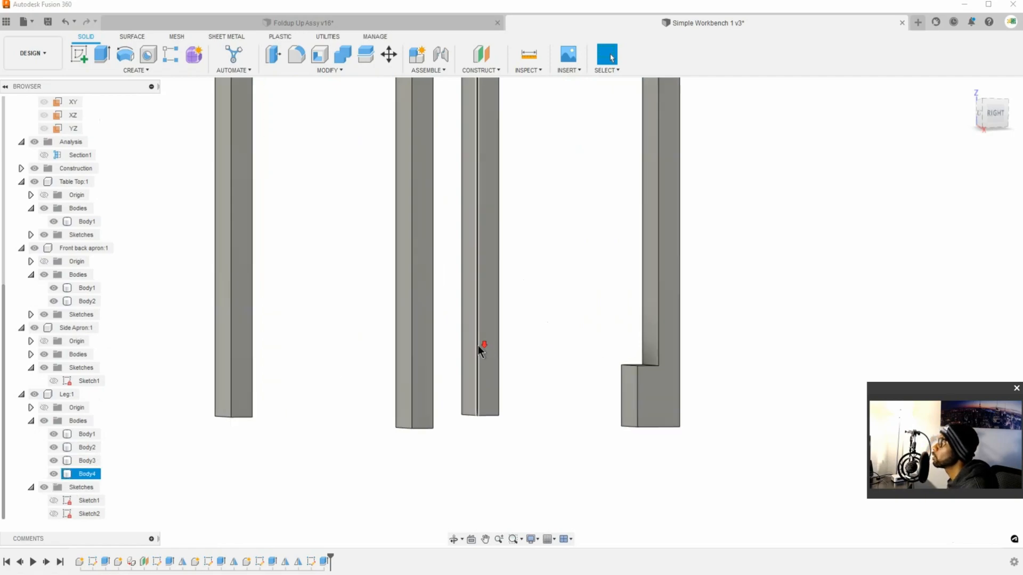
scroll(480, 349, down, 3)
middle_drag(483, 346, 503, 389)
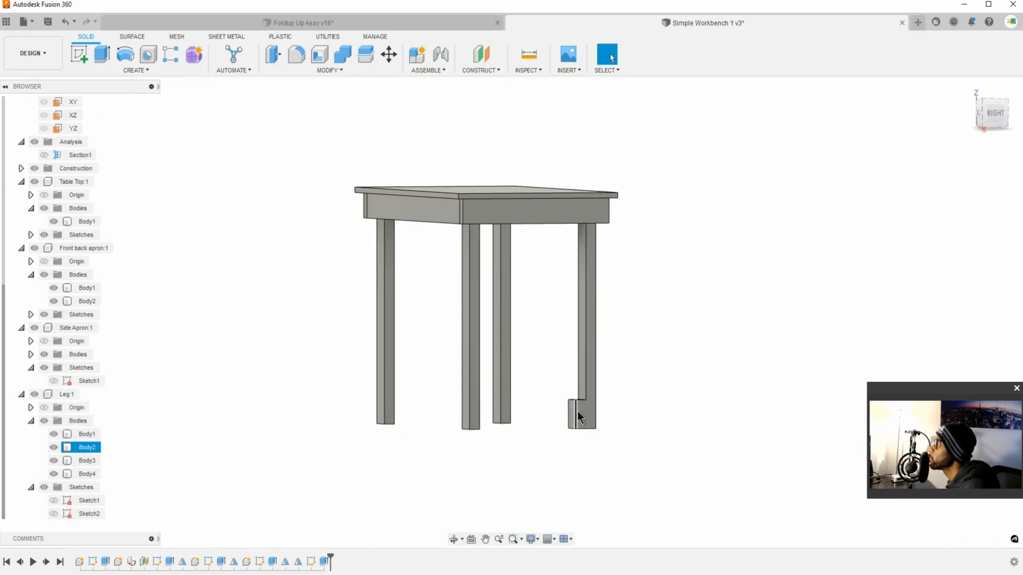
scroll(580, 413, down, 1)
scroll(582, 414, up, 3)
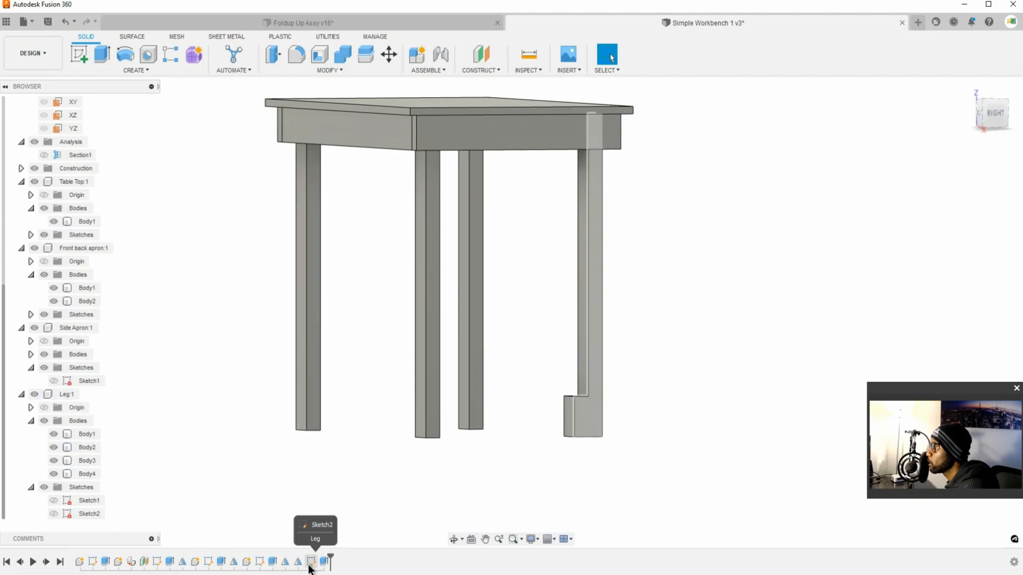
Step: Reorder the timeline so the leg block's Sketch2 and Extrude2 both come before the second leg mirror, Mirror2
right_click(311, 565)
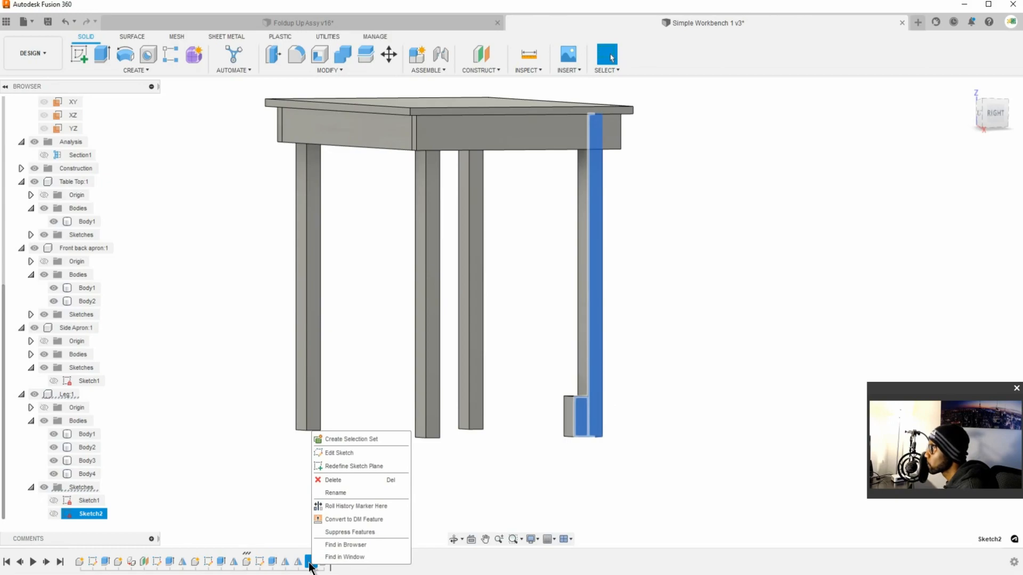
click(283, 508)
click(315, 560)
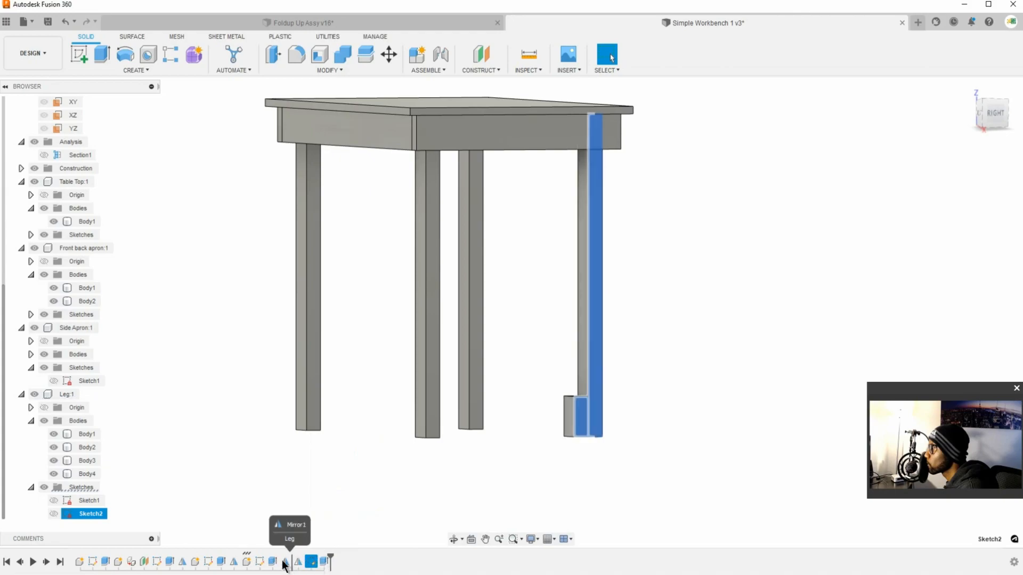
drag(269, 562, 273, 563)
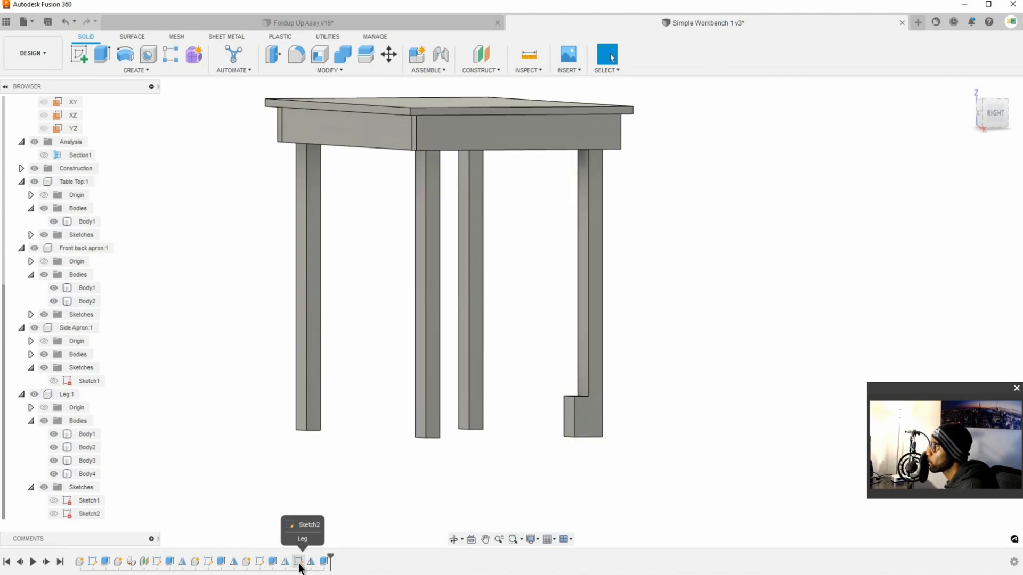
click(298, 564)
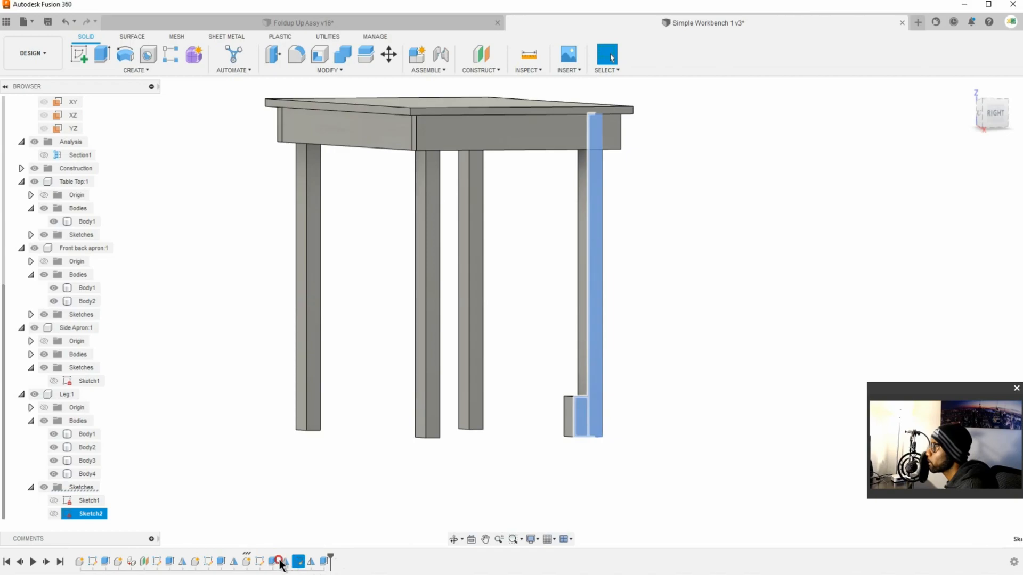
click(279, 559)
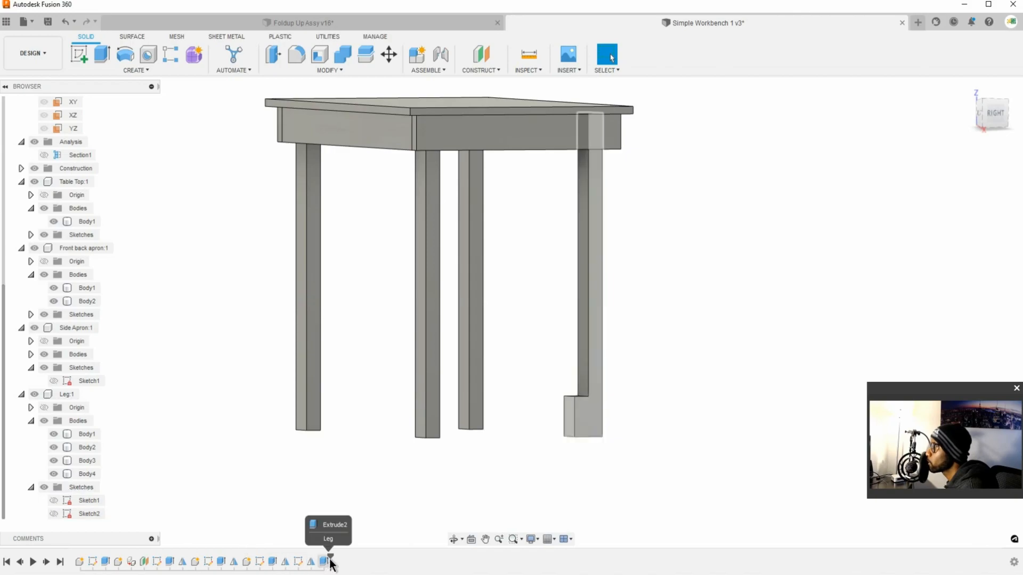
click(326, 561)
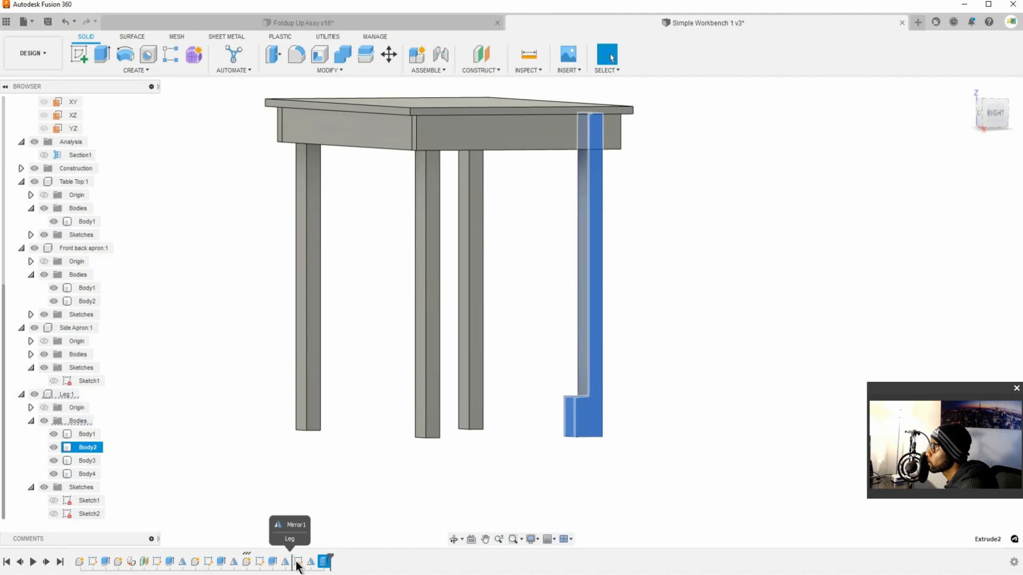
drag(284, 562, 326, 561)
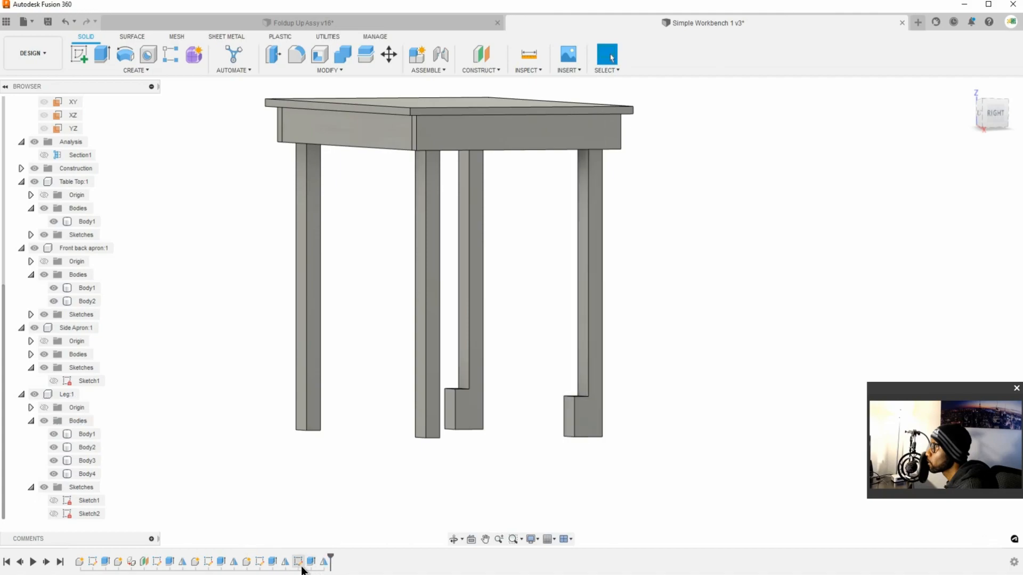
Step: Try to move the first leg mirror, Mirror1, past the block's sketch and extrusion in the timeline
click(284, 564)
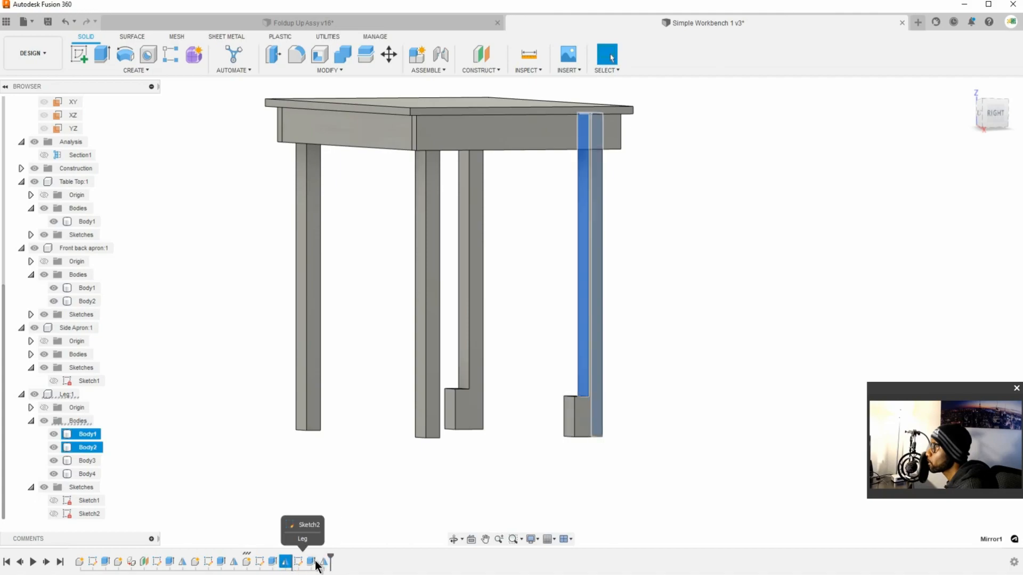
right_click(288, 563)
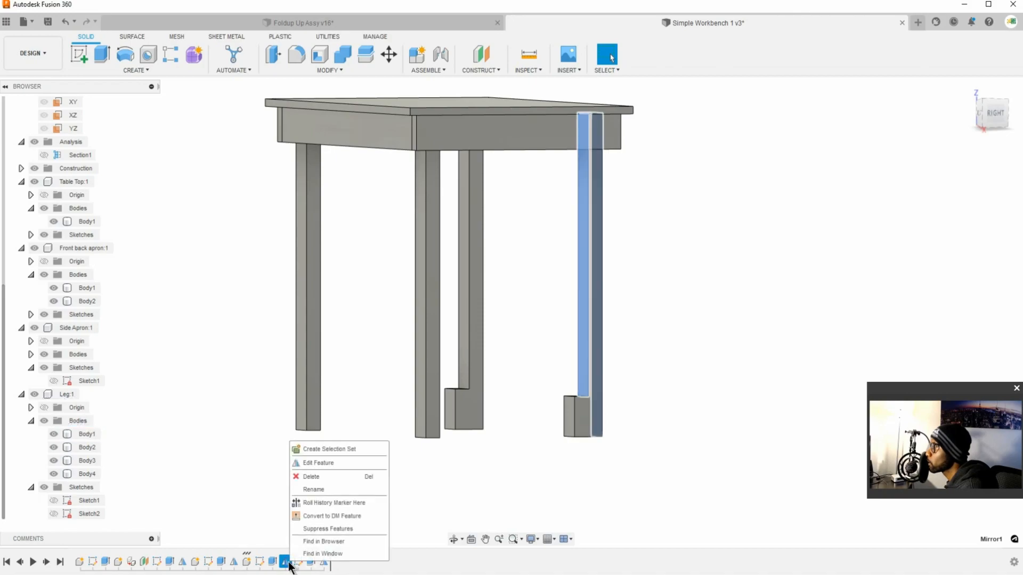
click(426, 477)
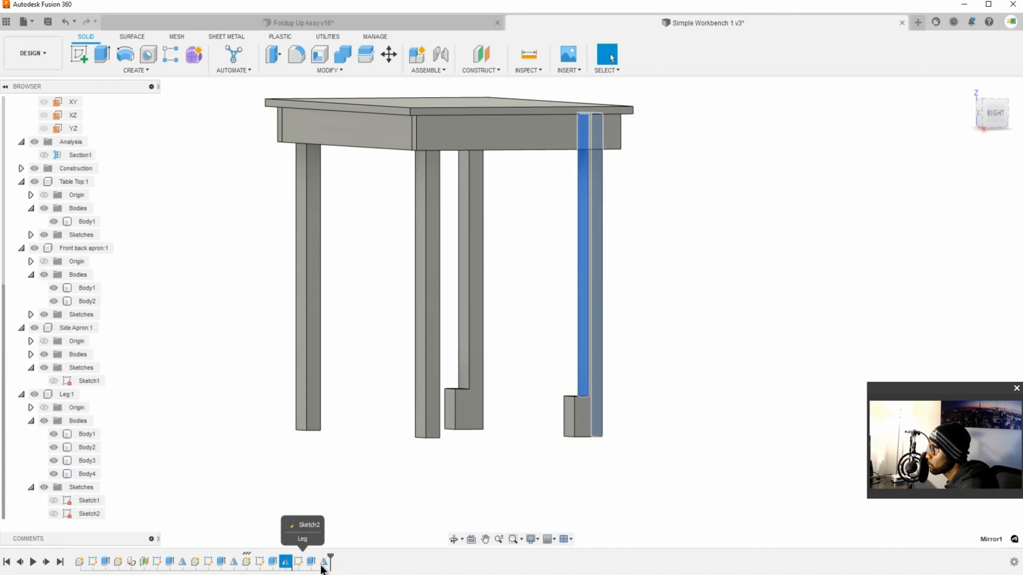
key(Escape)
Step: Examine the timeline's Mirror1 and Mirror2 features to compare which leg bodies each one involves
scroll(197, 462, down, 2)
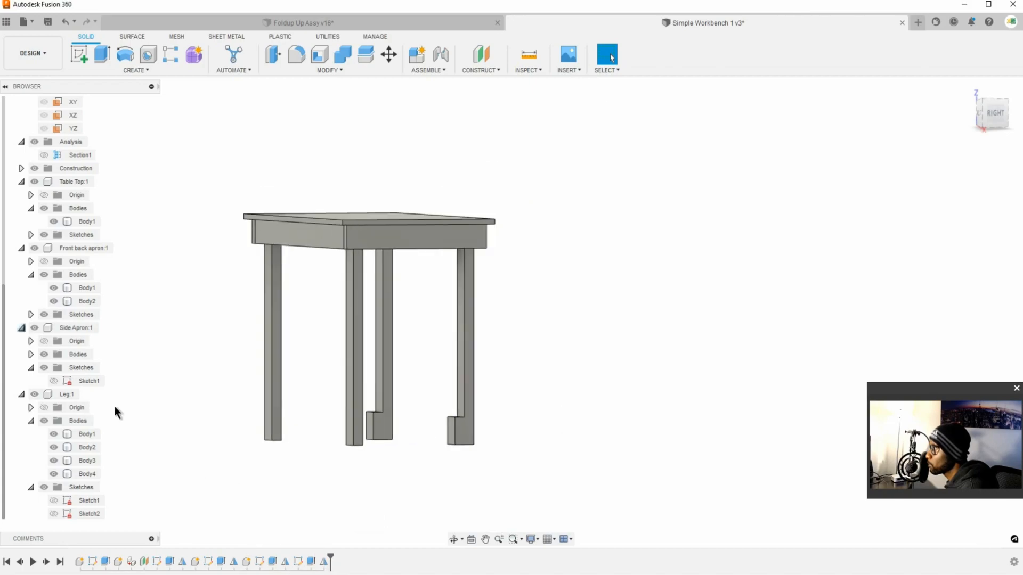
scroll(5, 314, down, 3)
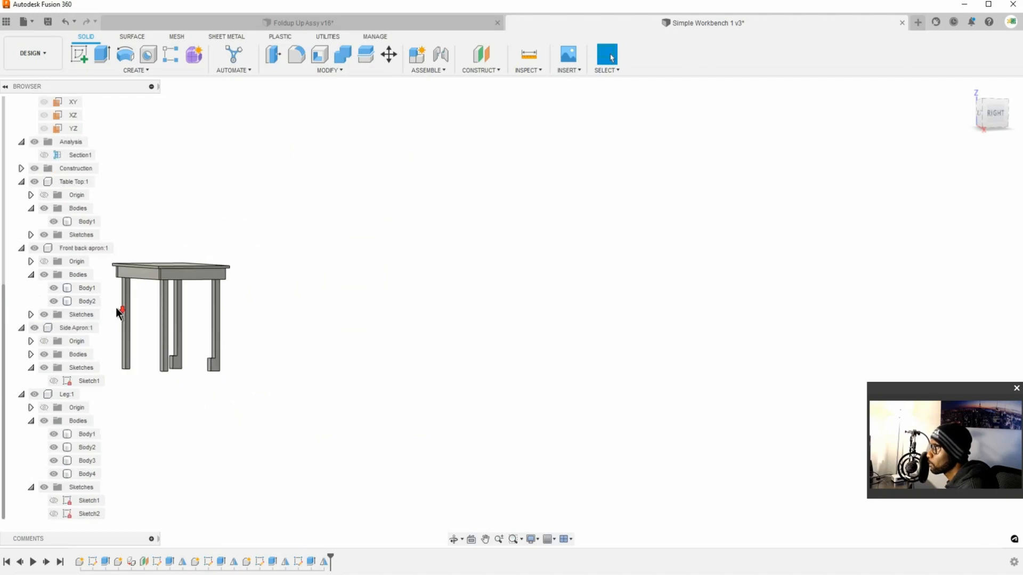
scroll(155, 322, up, 2)
click(179, 347)
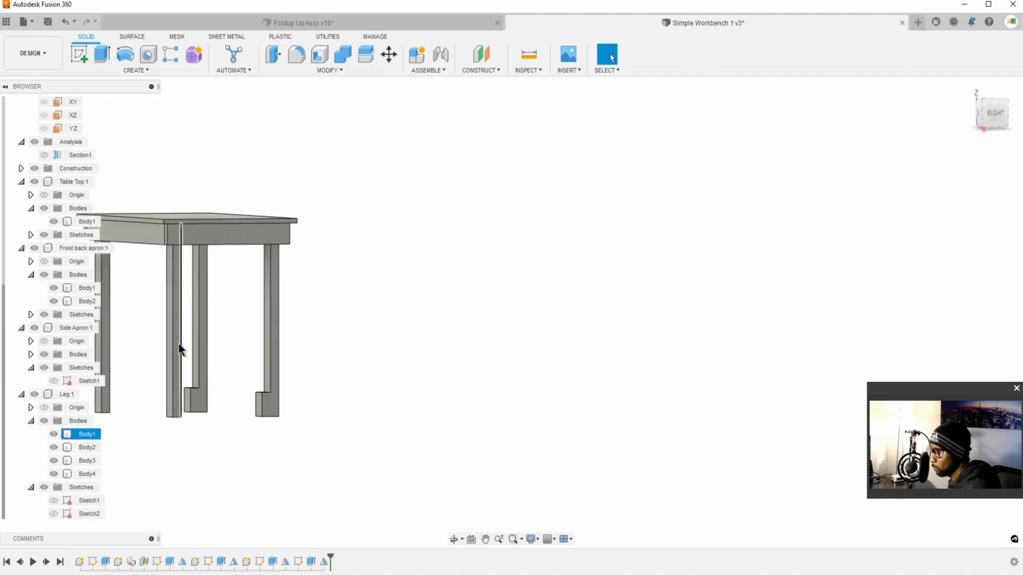
middle_drag(183, 351, 463, 389)
click(218, 395)
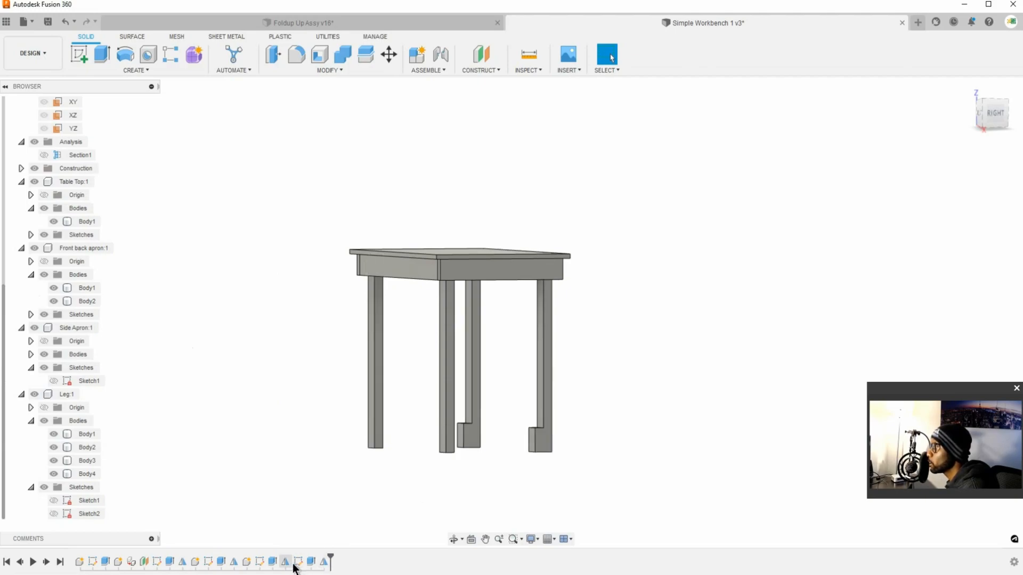
right_click(285, 561)
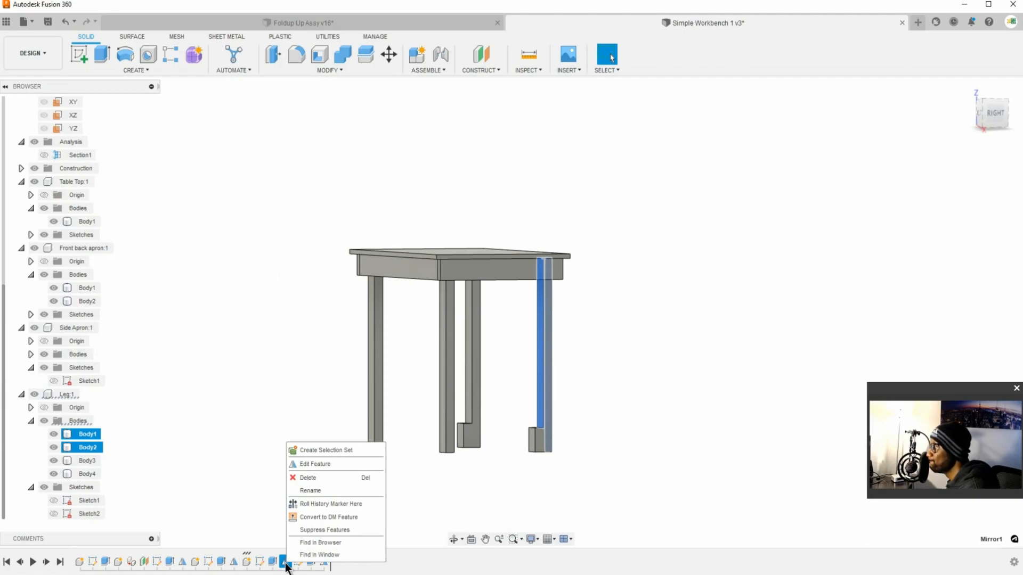
click(286, 563)
drag(327, 562, 327, 562)
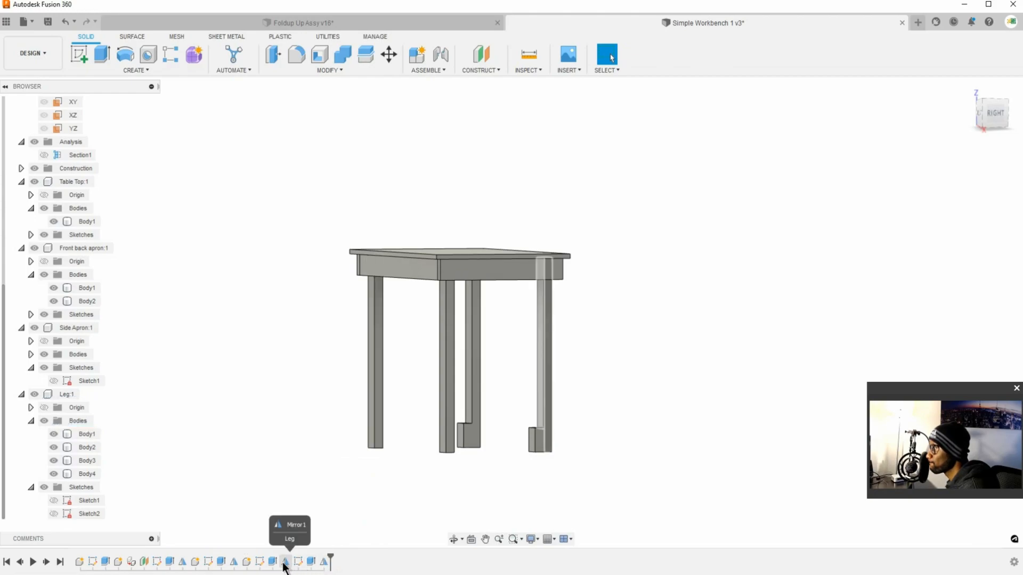
click(285, 563)
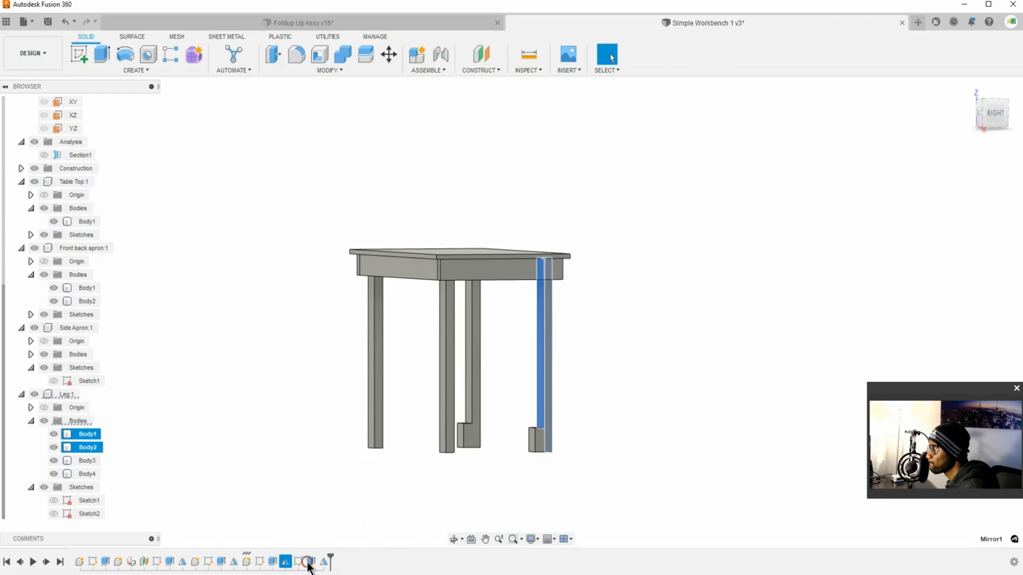
click(323, 563)
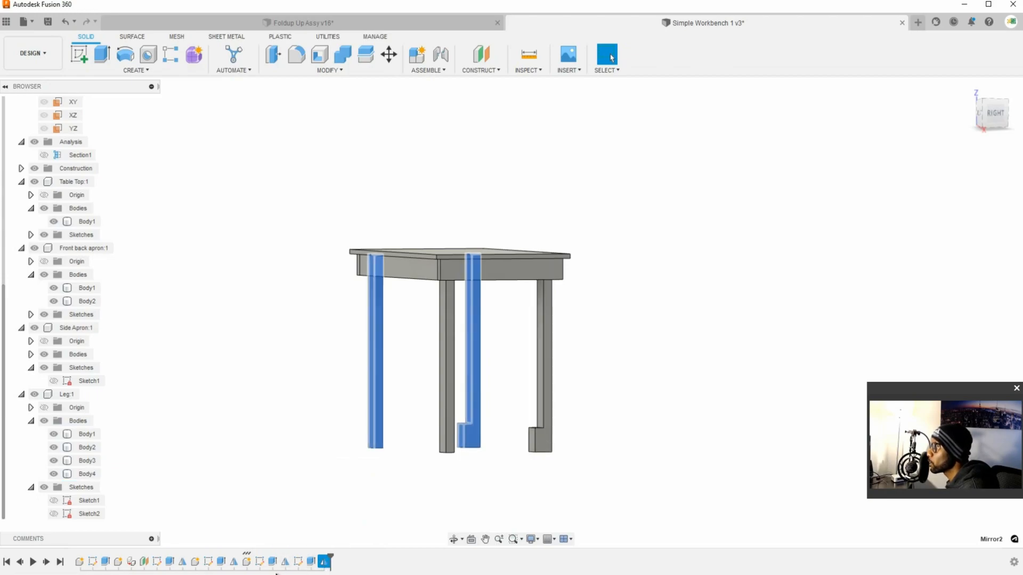
Step: Roll the timeline back to before Mirror1 to examine how the legs are built, and return the history marker to the end
right_click(298, 566)
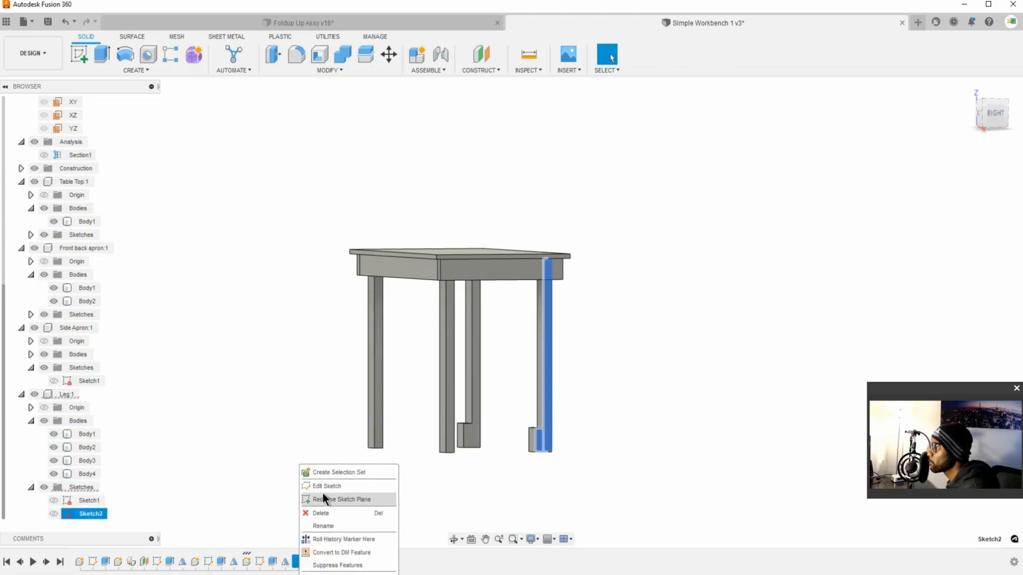
click(305, 500)
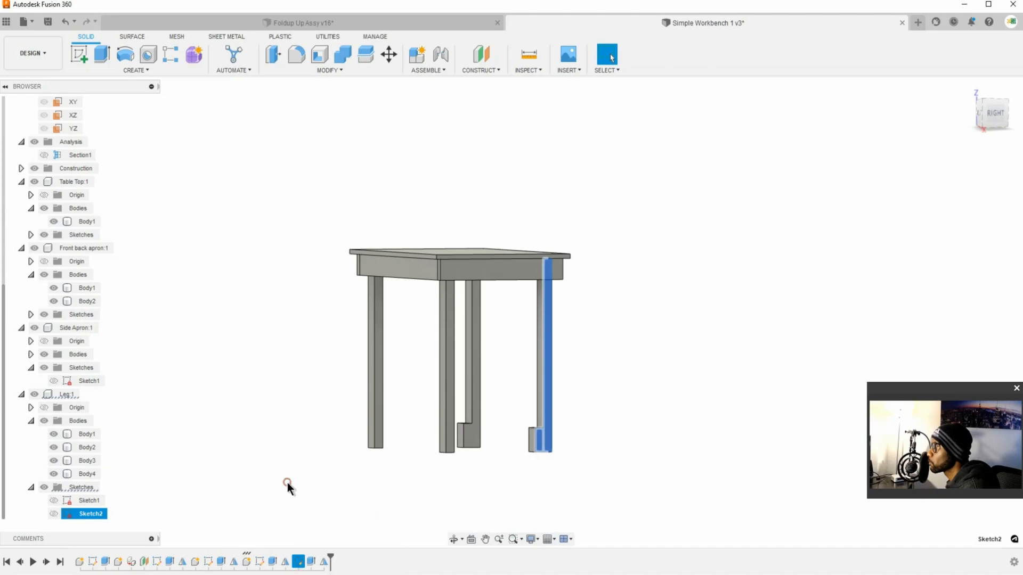
right_click(286, 563)
click(331, 554)
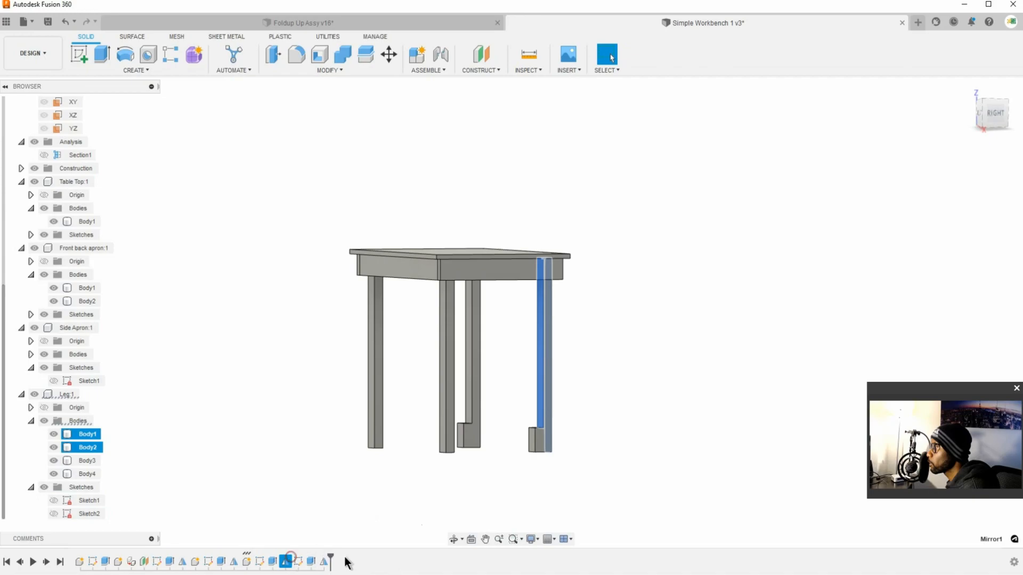
drag(332, 556, 292, 558)
click(406, 515)
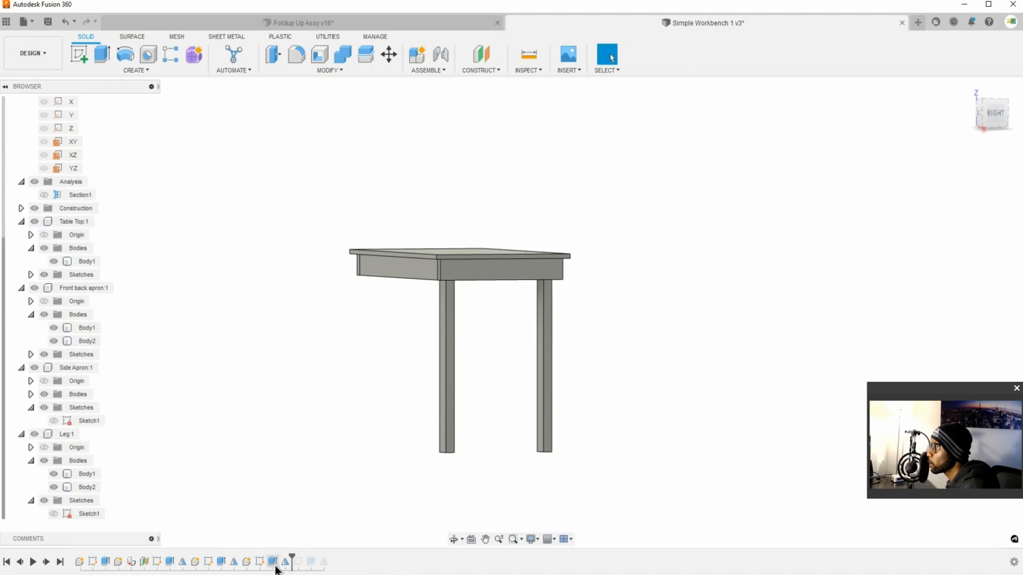
drag(291, 560, 279, 559)
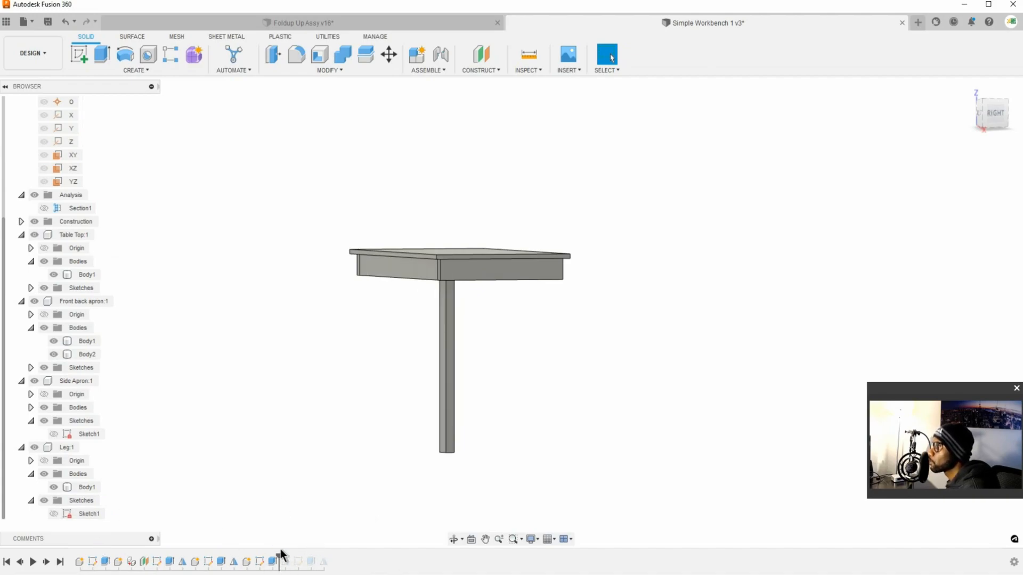
drag(279, 559, 330, 555)
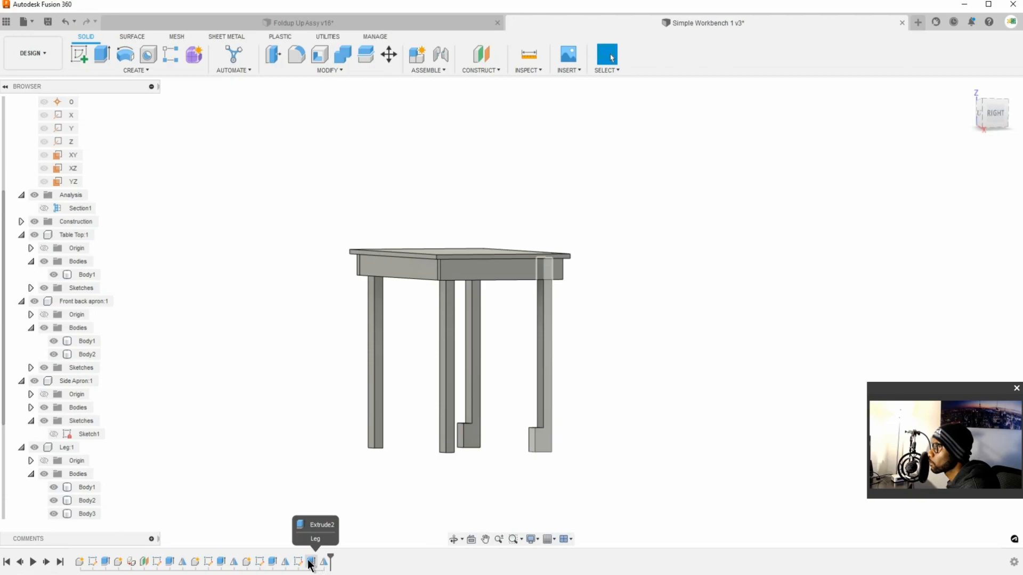
Step: Delete the second leg mirror, Mirror2, and try to delete the first leg mirror, Mirror1
click(323, 563)
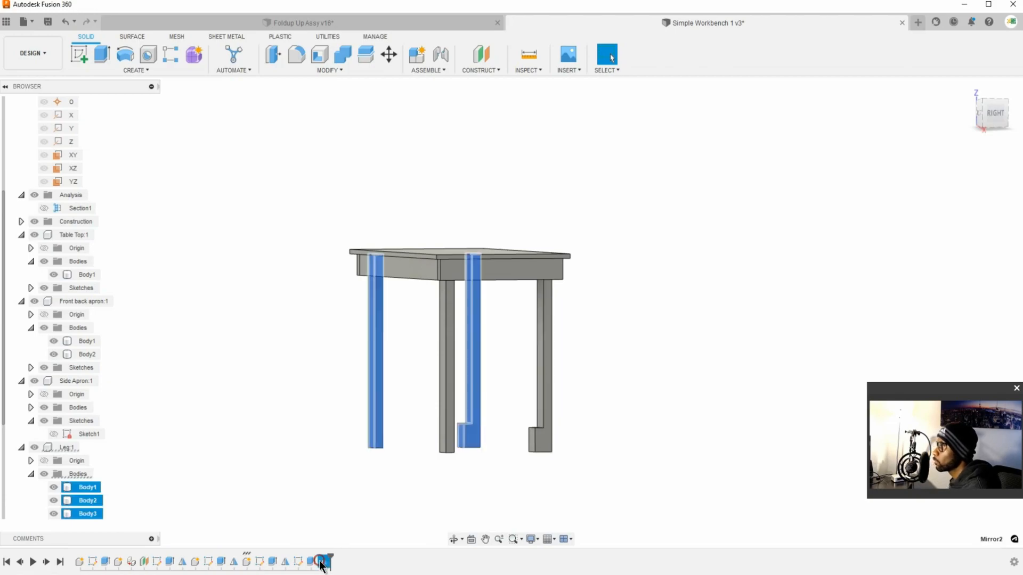
key(Delete)
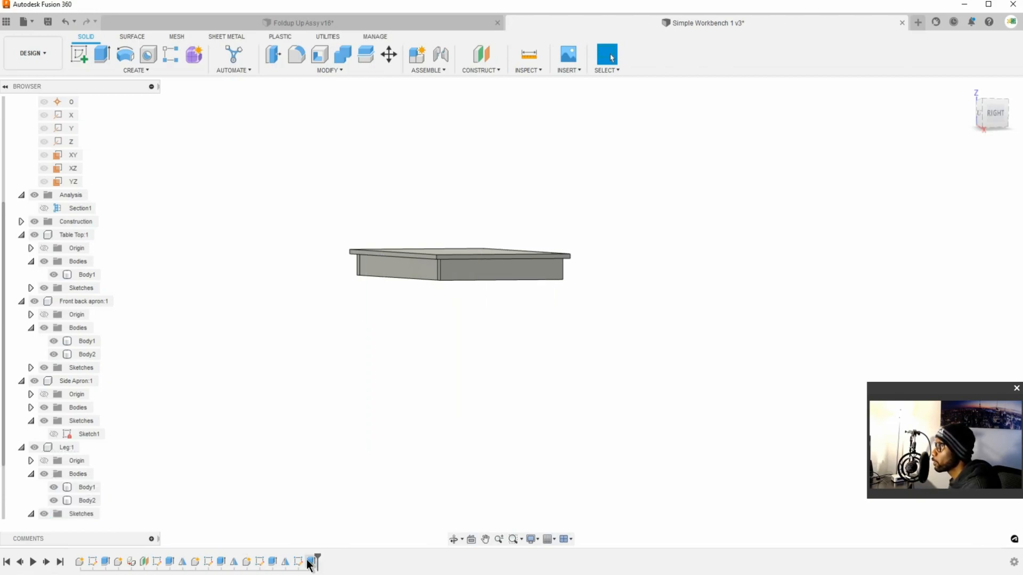
click(285, 562)
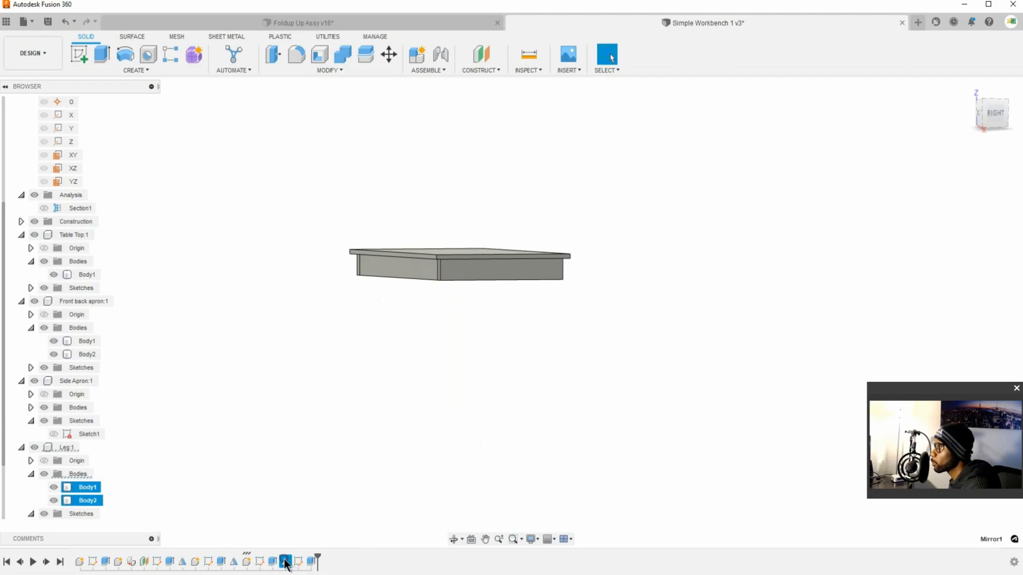
key(Delete)
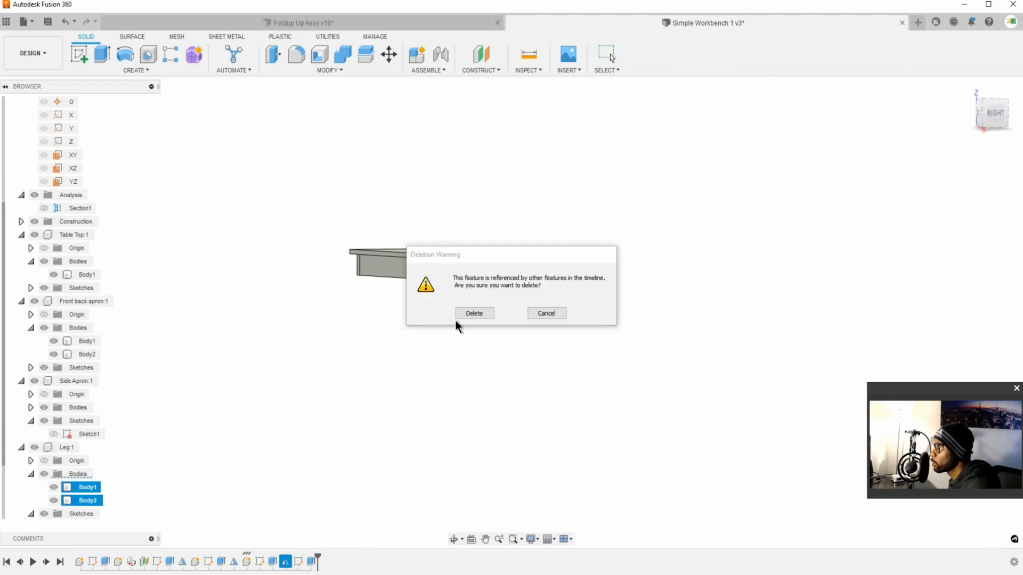
click(546, 315)
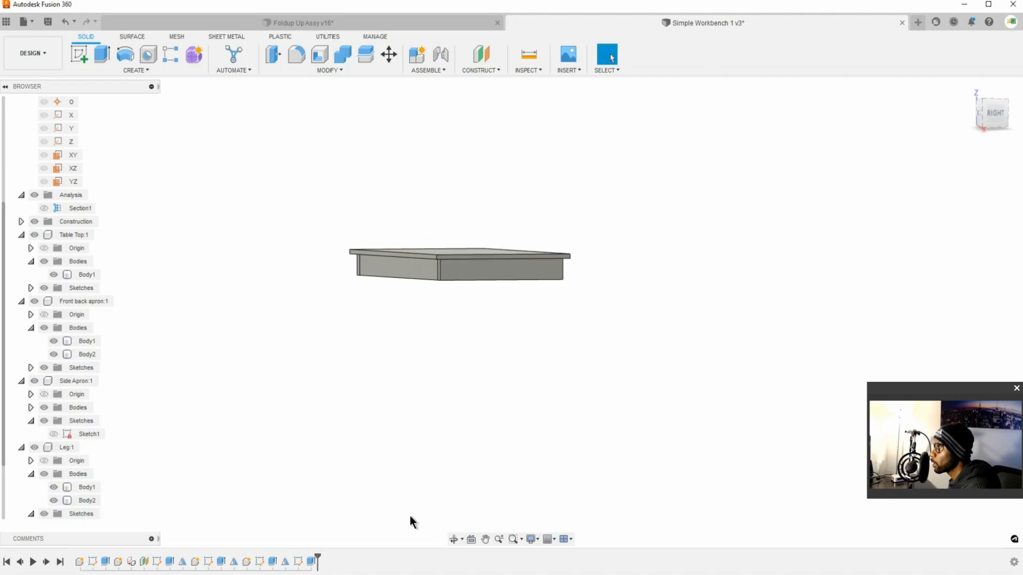
Step: Open the leg block's Sketch2 to examine how its rectangle relates to the mirrored leg's edge, and finish the sketch
right_click(298, 562)
click(341, 450)
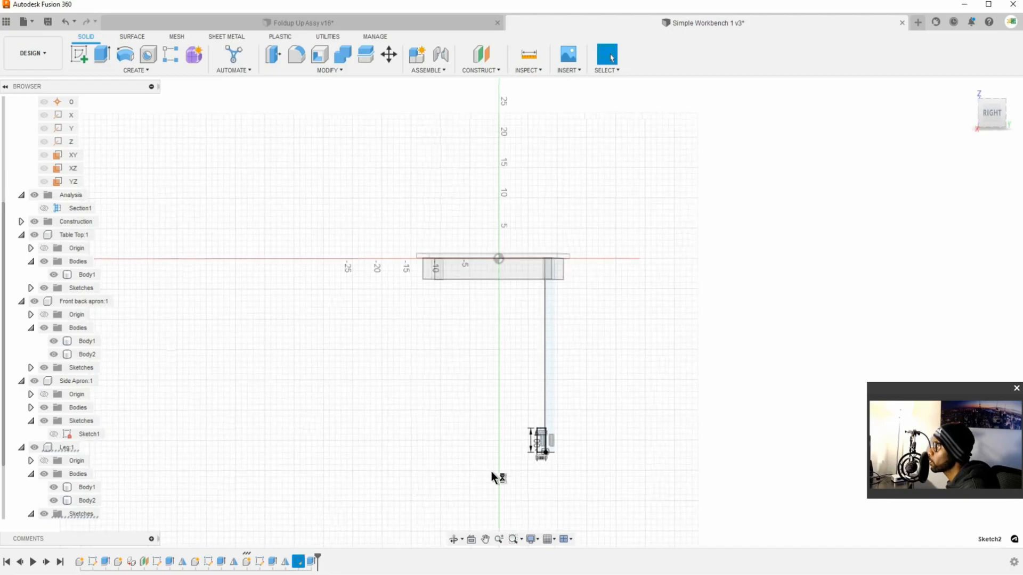
scroll(551, 463, up, 10)
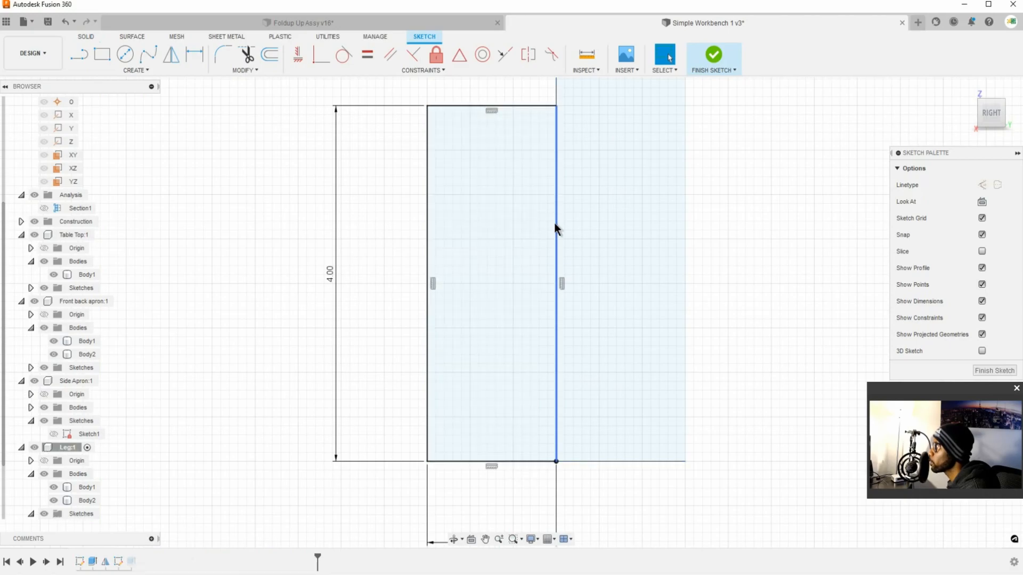
click(553, 440)
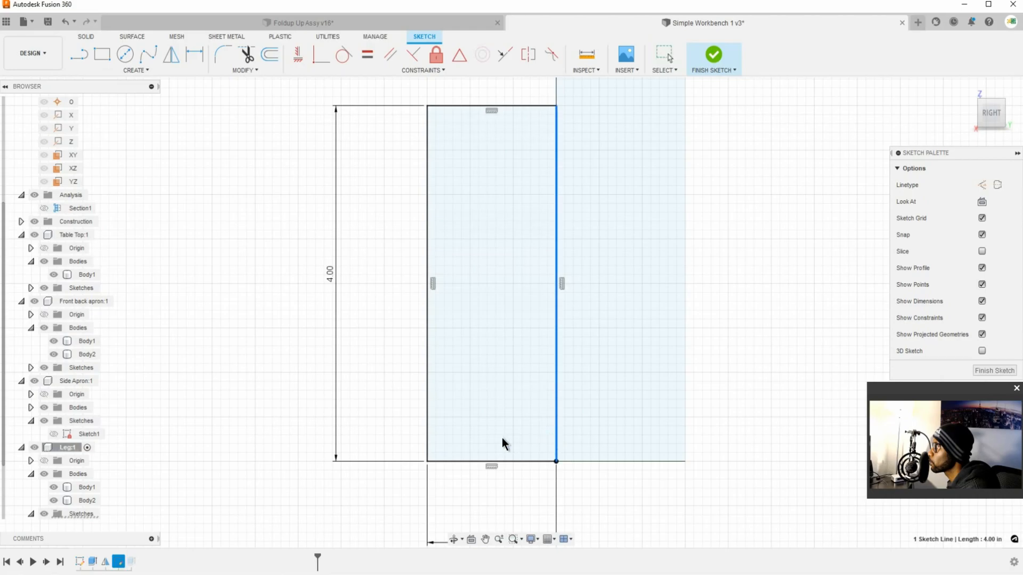
click(713, 54)
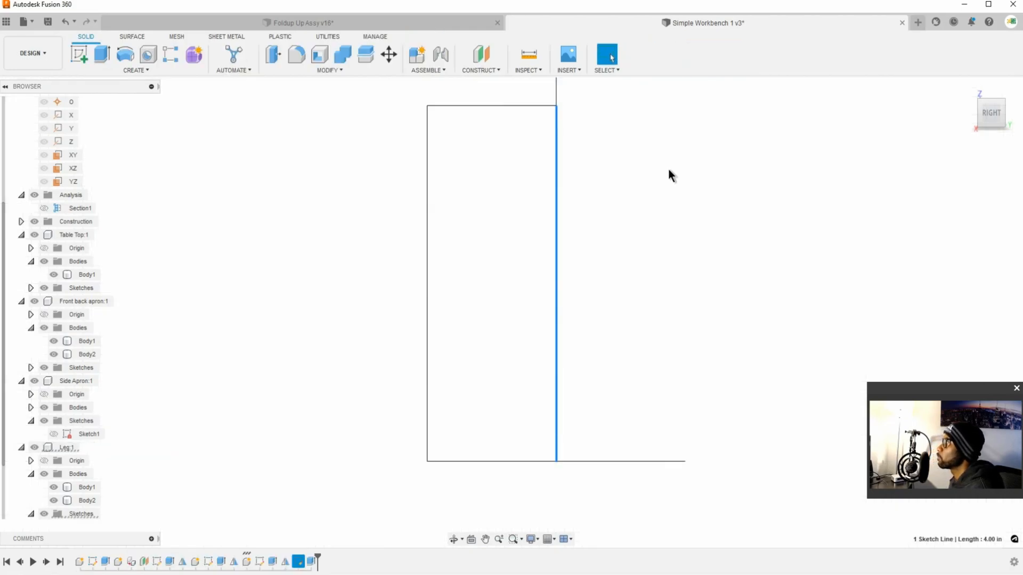
Step: Delete the first leg mirror, Mirror1, even though other timeline features reference it
click(285, 562)
key(Delete)
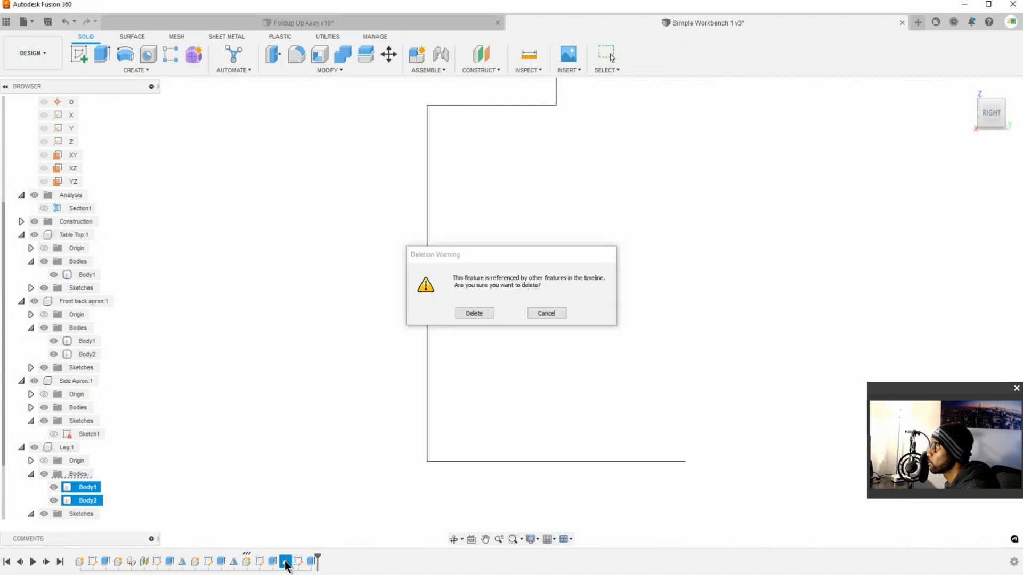
click(460, 314)
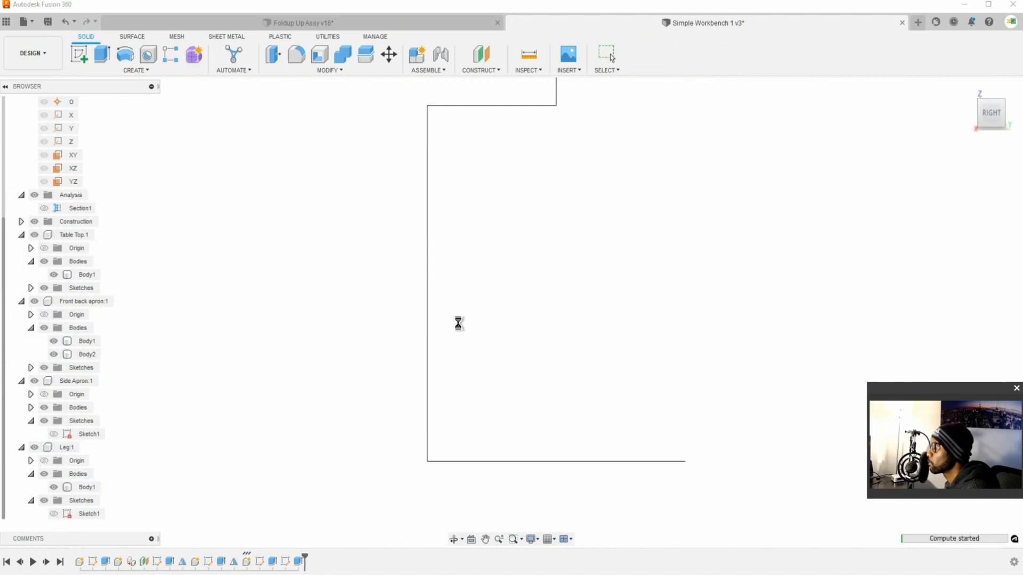
scroll(660, 407, down, 8)
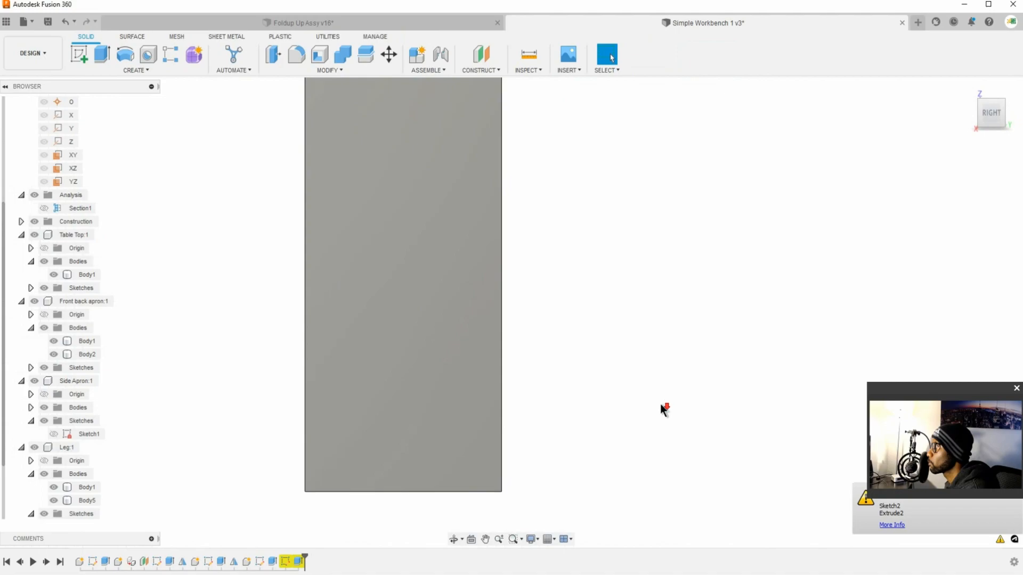
shift+middle_drag(624, 367, 643, 372)
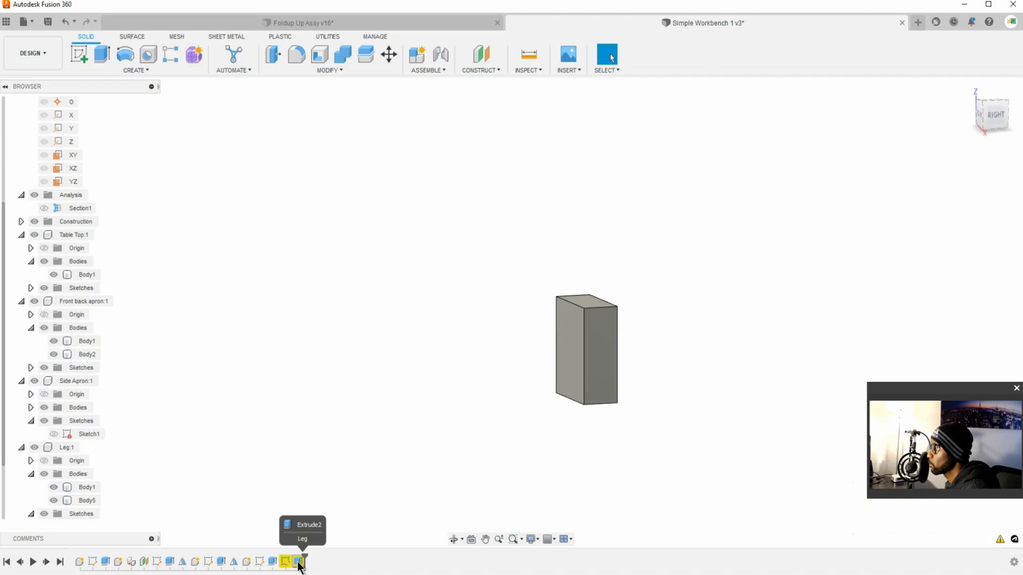
Step: Reopen the leg block's flagged Sketch2 to examine its rectangle and lost leg reference, and check the Leg component's bodies
scroll(128, 370, down, 2)
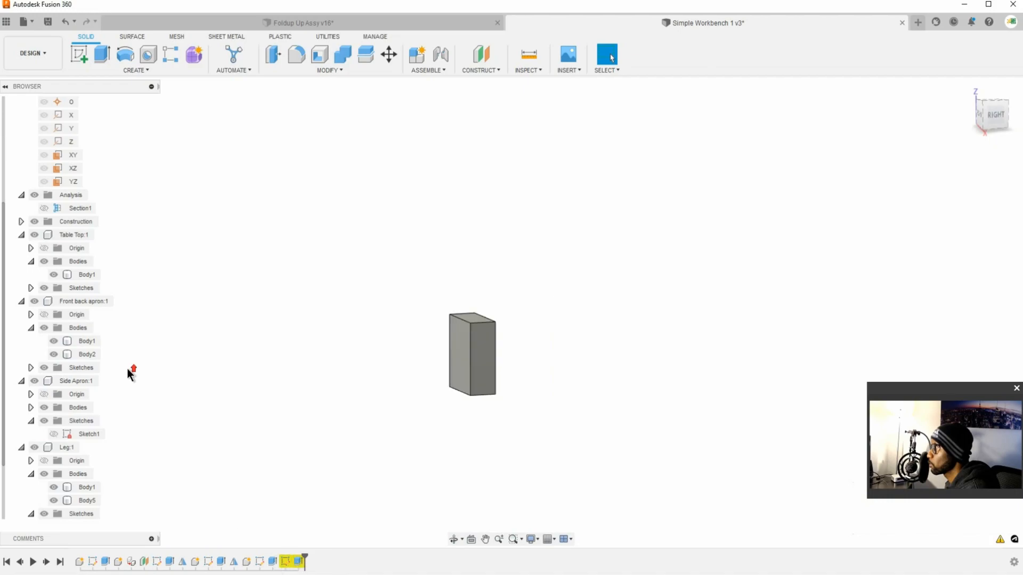
drag(4, 254, 7, 141)
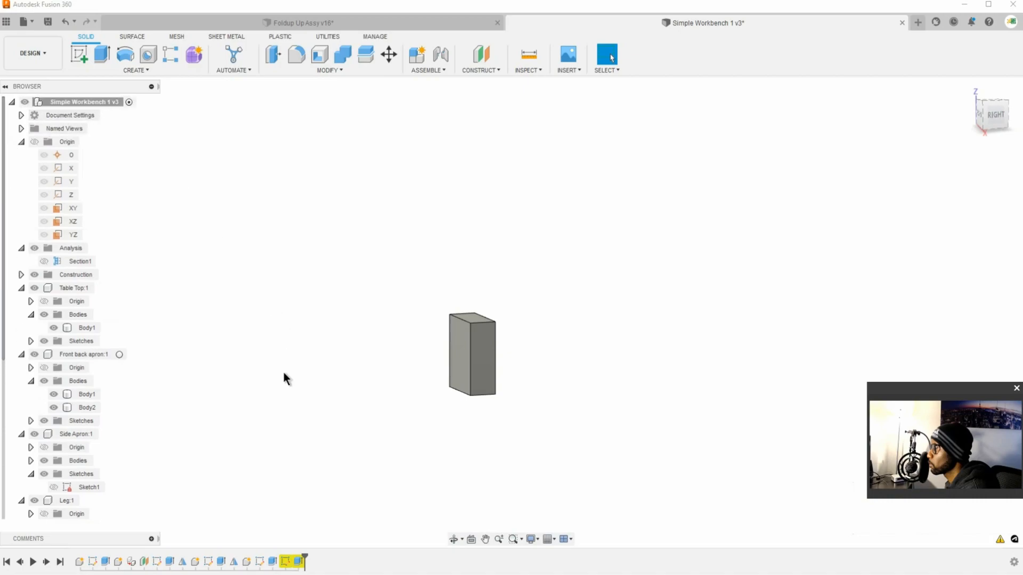
right_click(284, 562)
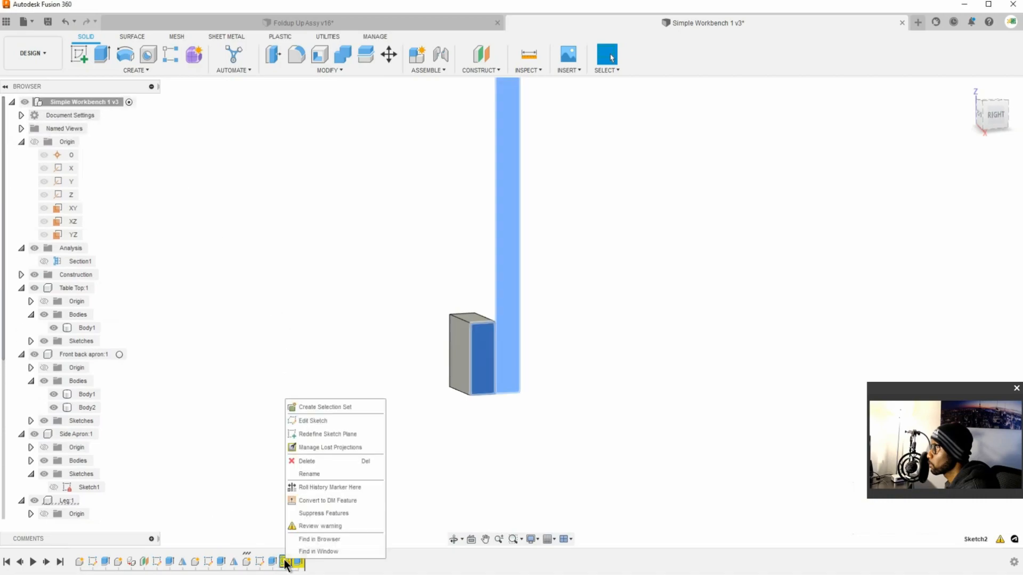
click(314, 420)
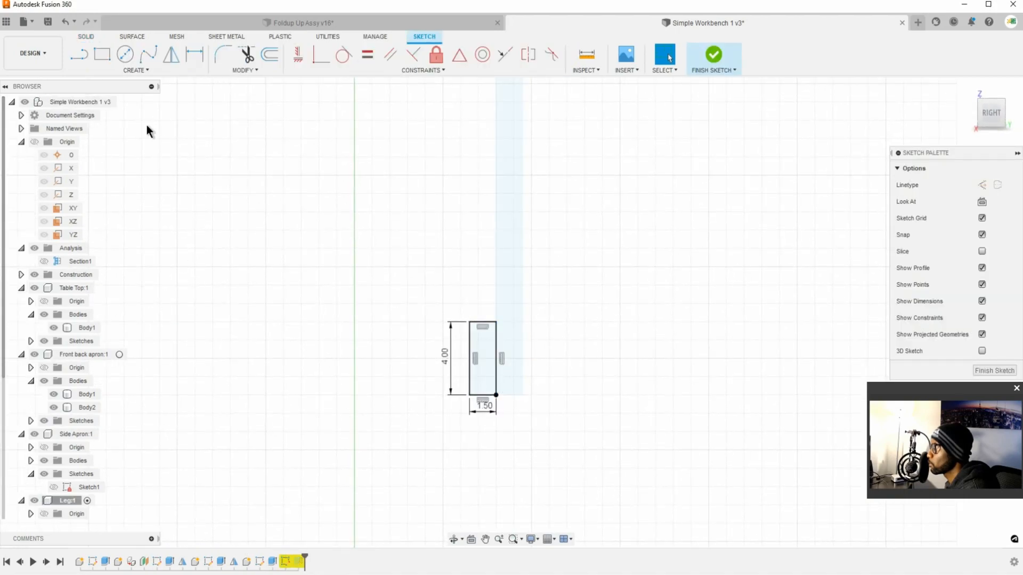
click(713, 54)
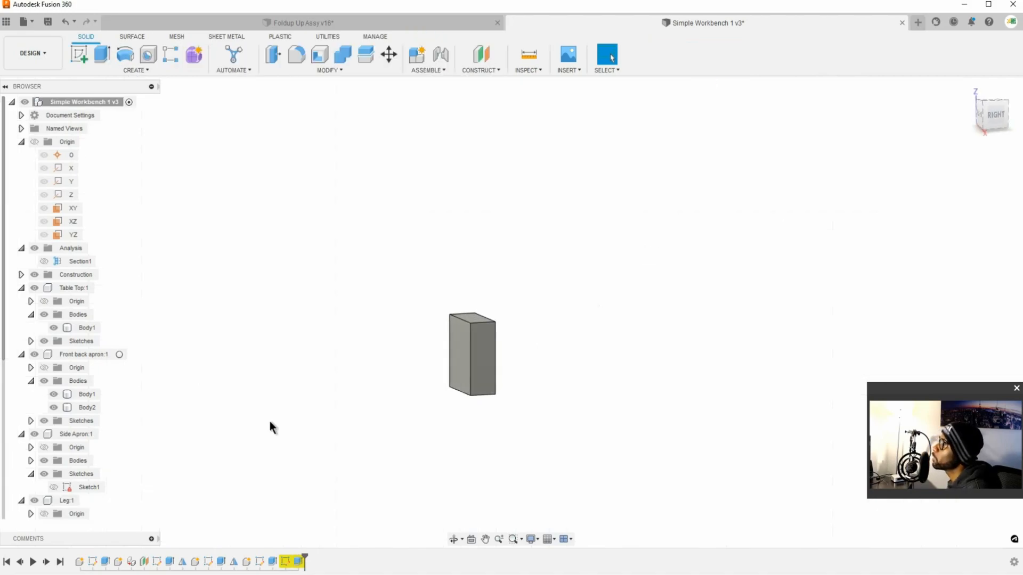
scroll(79, 505, down, 1)
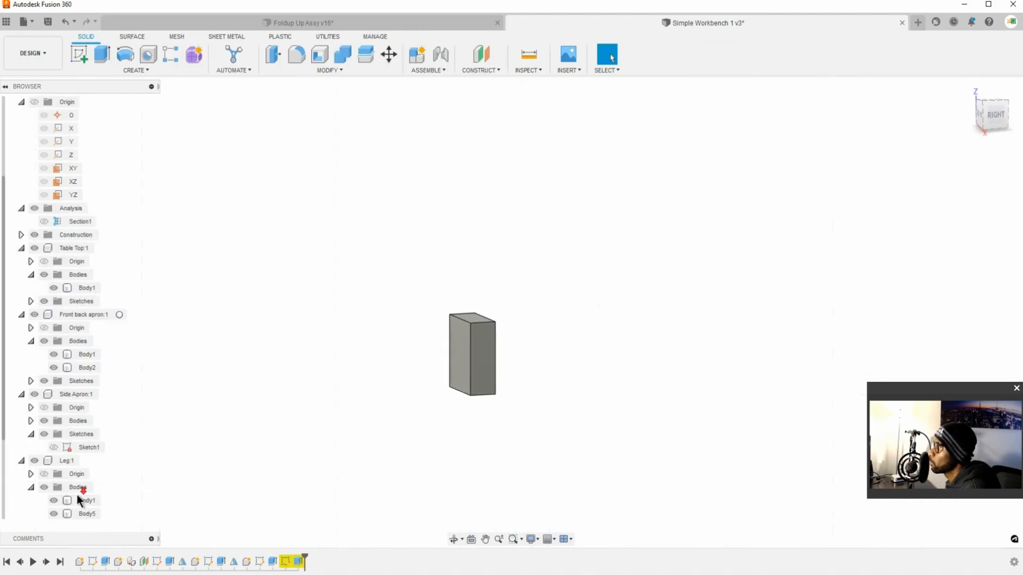
scroll(69, 421, up, 1)
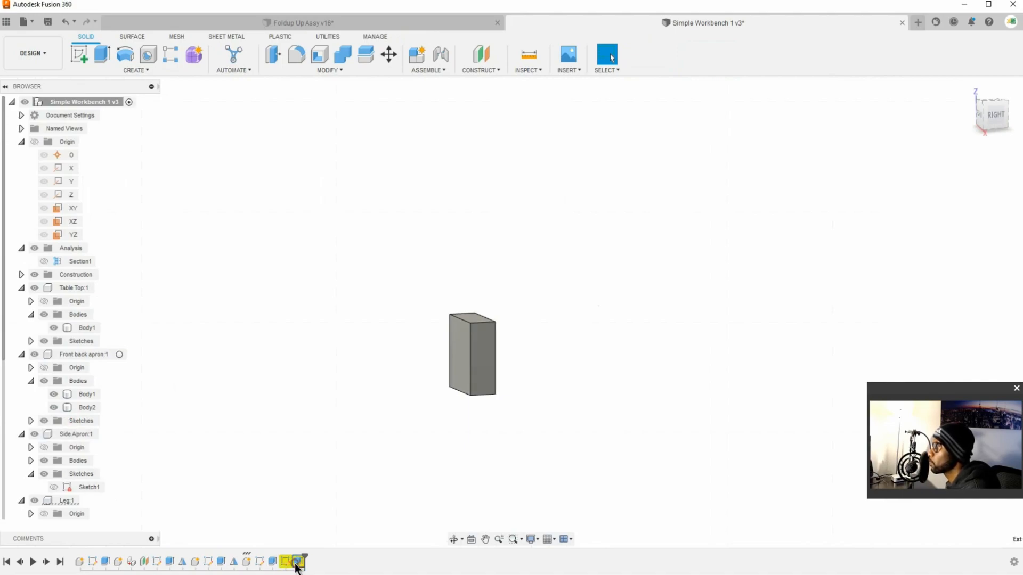
Step: Try deleting the leg block's Extrude2 and Sketch2 from the timeline, and undo the deletions
key(Delete)
key(Delete)
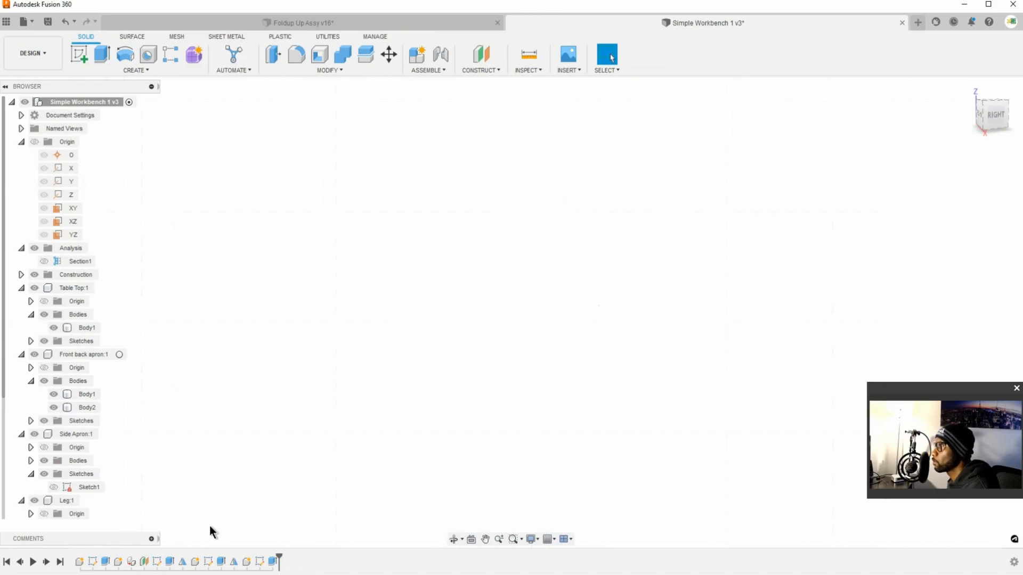
key(ctrl+z)
key(ctrl+z)
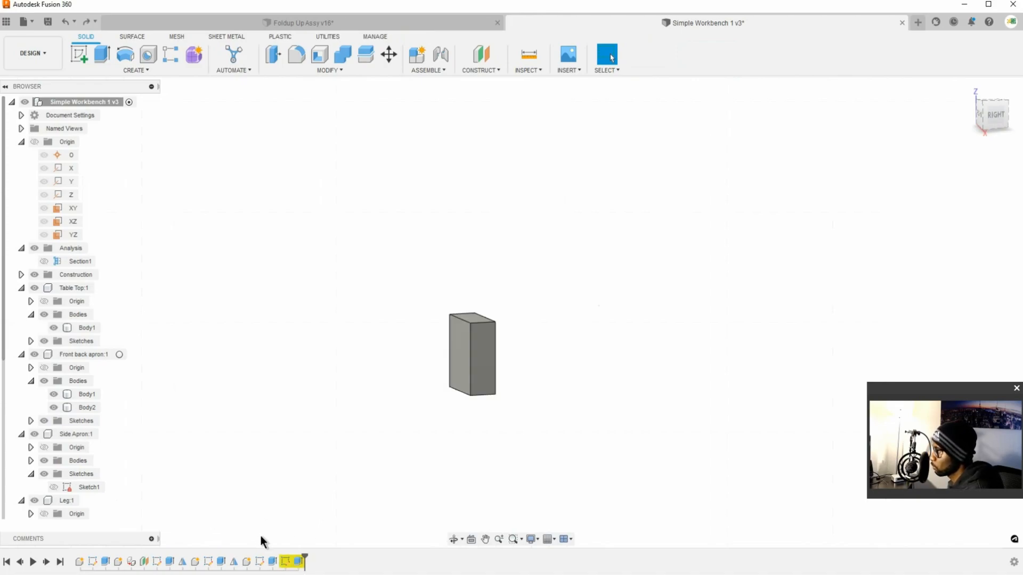
Step: Open the leg's Extrude1 feature to review its profiles and extent, and close it
right_click(278, 564)
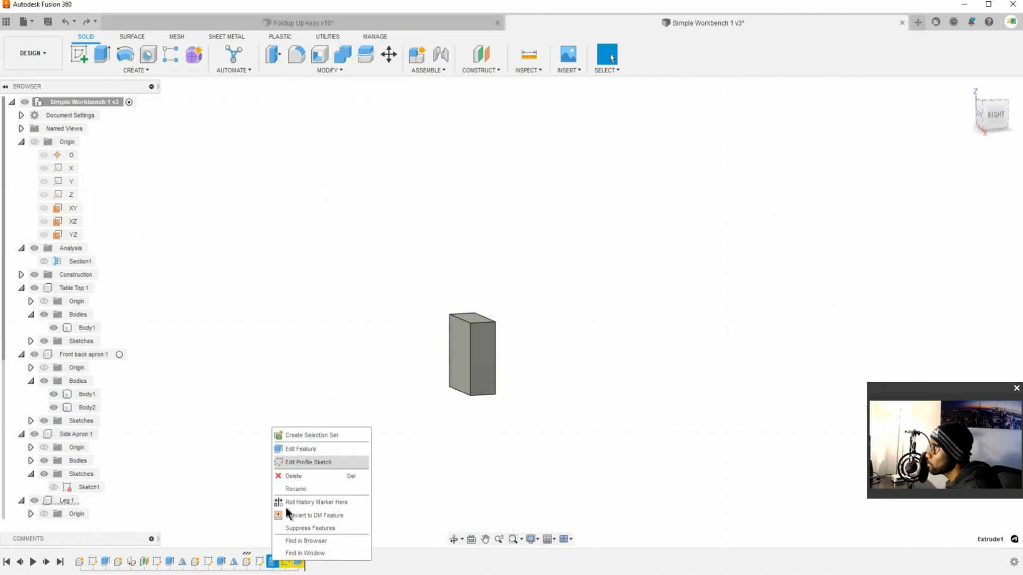
click(306, 446)
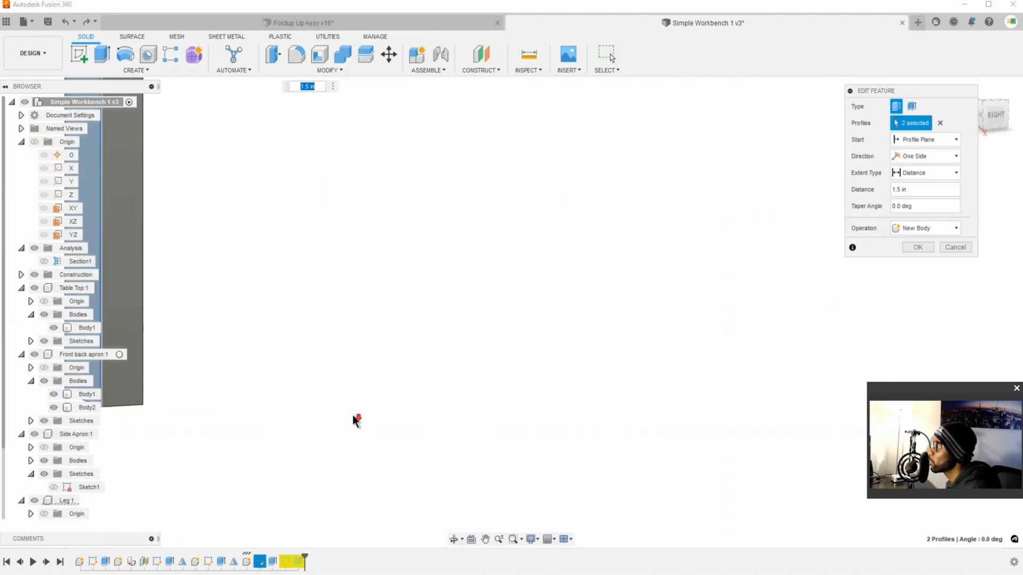
scroll(353, 416, down, 3)
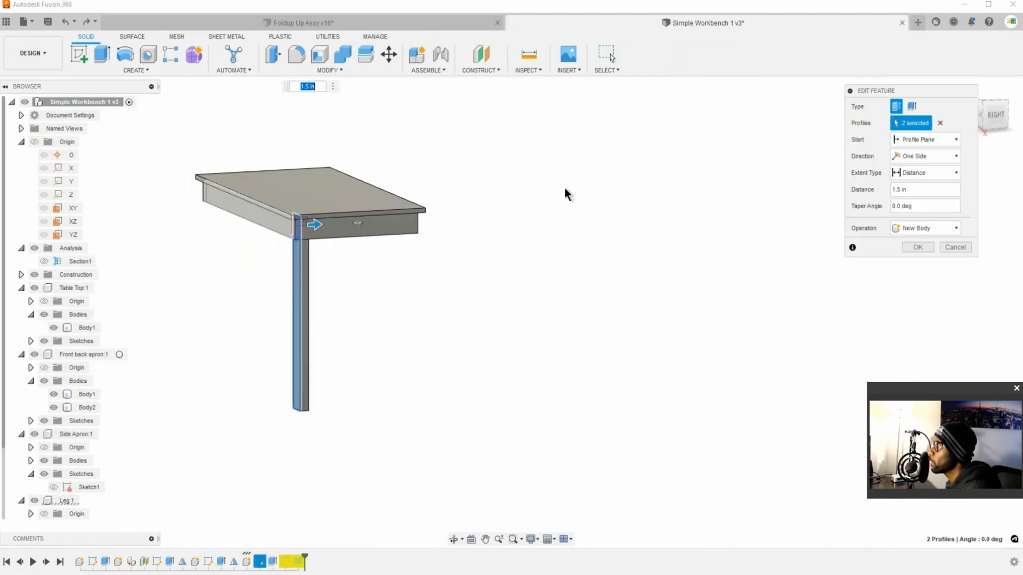
click(957, 247)
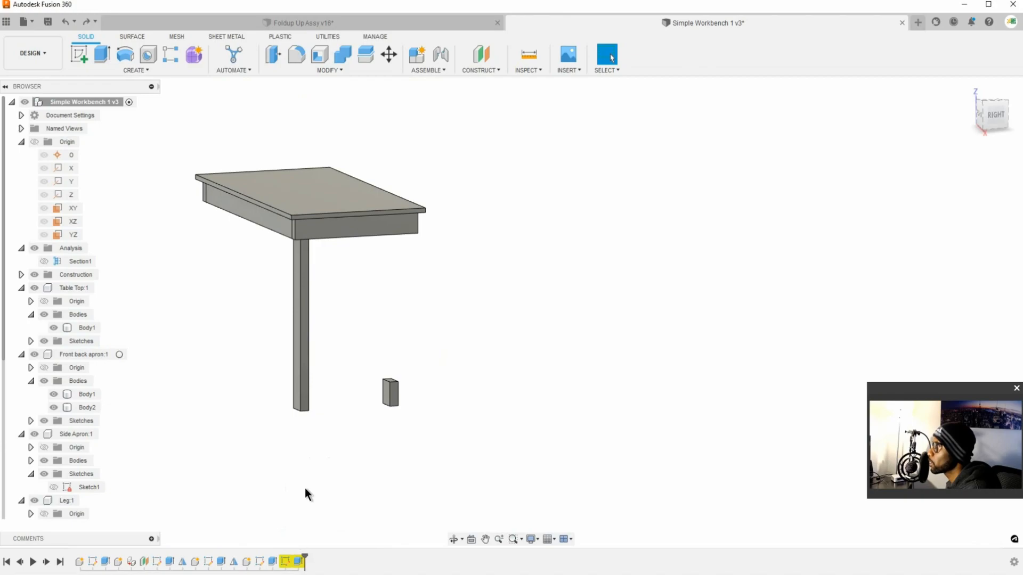
Step: Redefine the sketch plane of the leg block's Sketch2 onto the narrow outer face of the original leg
right_click(286, 561)
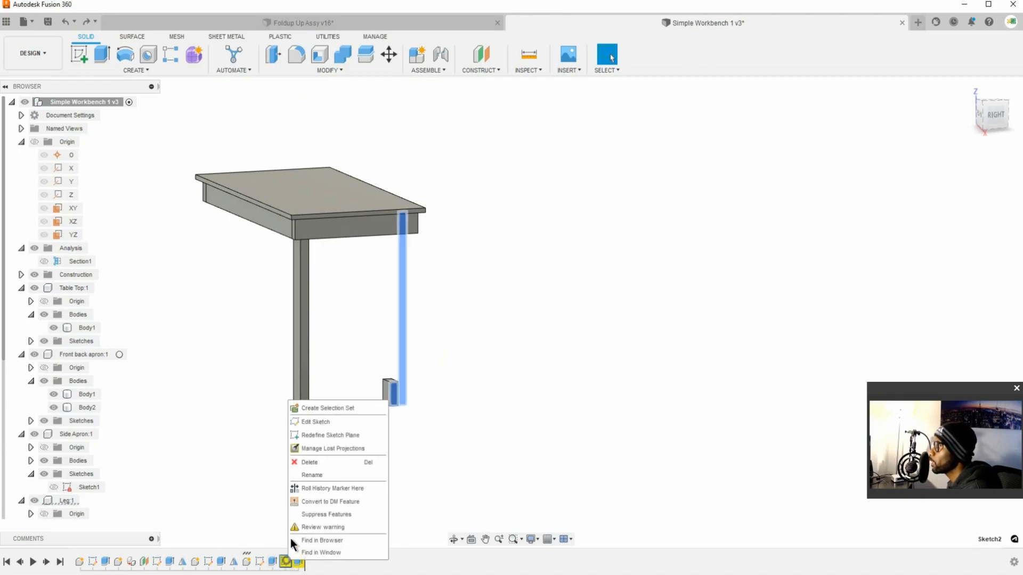
click(336, 435)
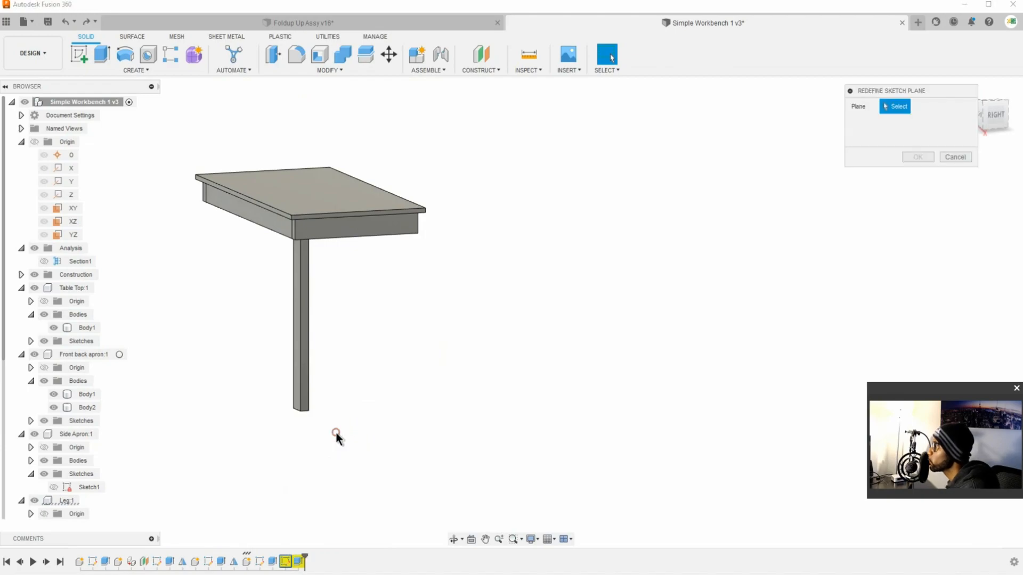
click(306, 403)
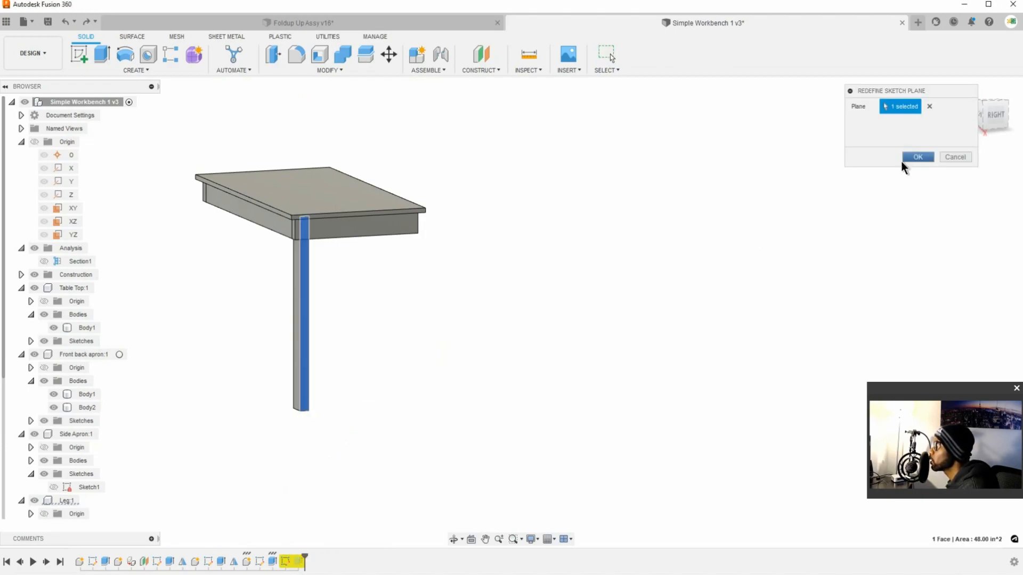
click(917, 157)
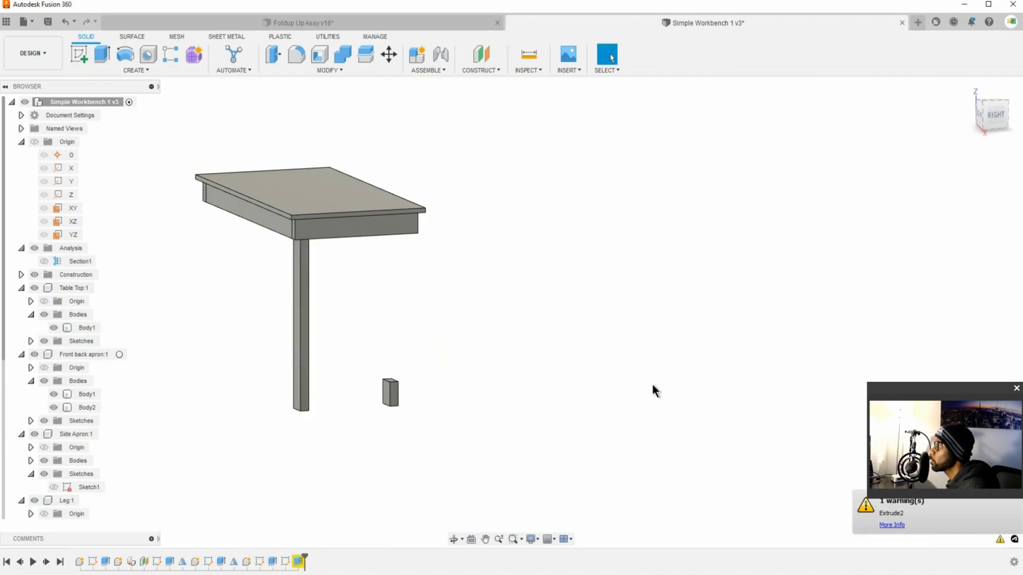
Step: Open the flagged Extrude2's profile sketch and delete its old rectangle, dimensions and leftover leg projections
right_click(297, 563)
click(315, 451)
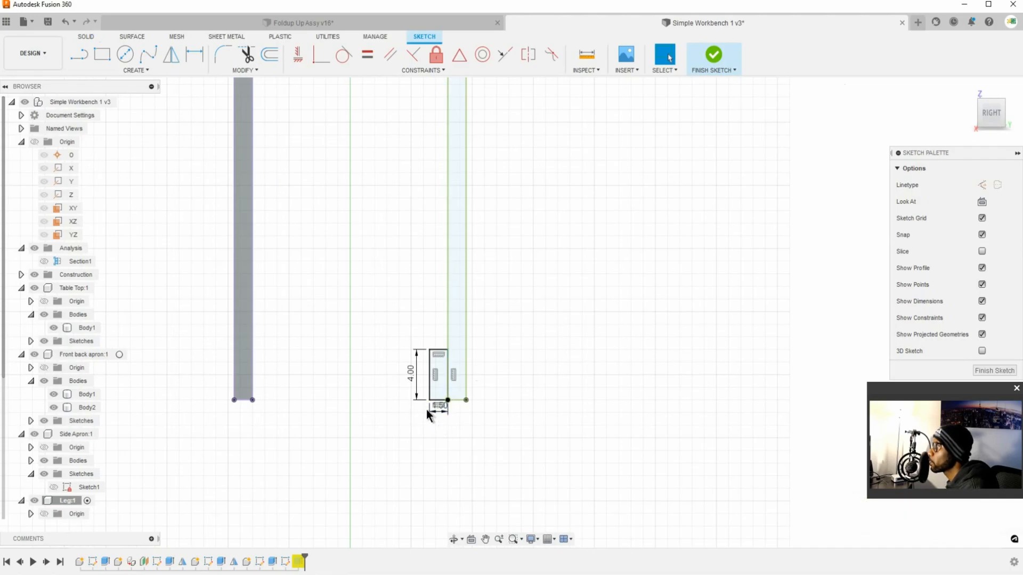
scroll(424, 411, up, 3)
click(533, 475)
drag(532, 475, 400, 341)
key(Delete)
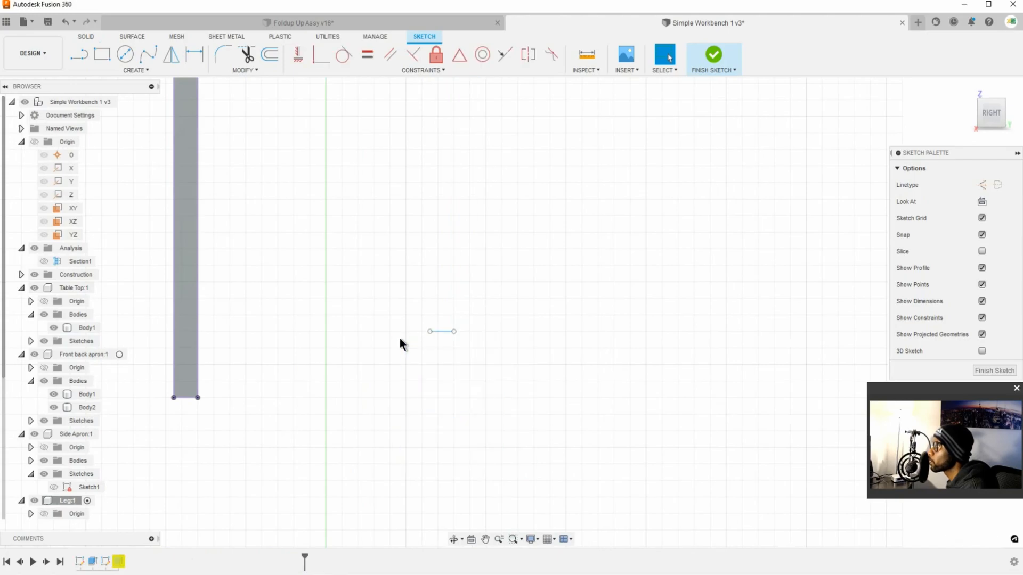
click(443, 334)
key(Delete)
scroll(137, 359, down, 1)
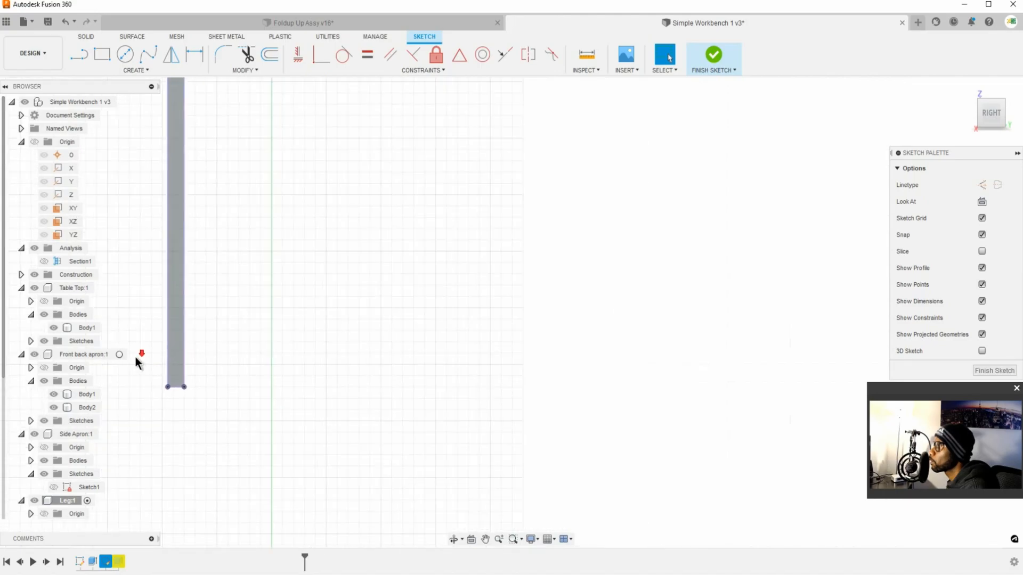
Step: Sketch a two-point rectangle about 2.5 in tall outward from the inner bottom corner of the original leg
scroll(134, 358, up, 4)
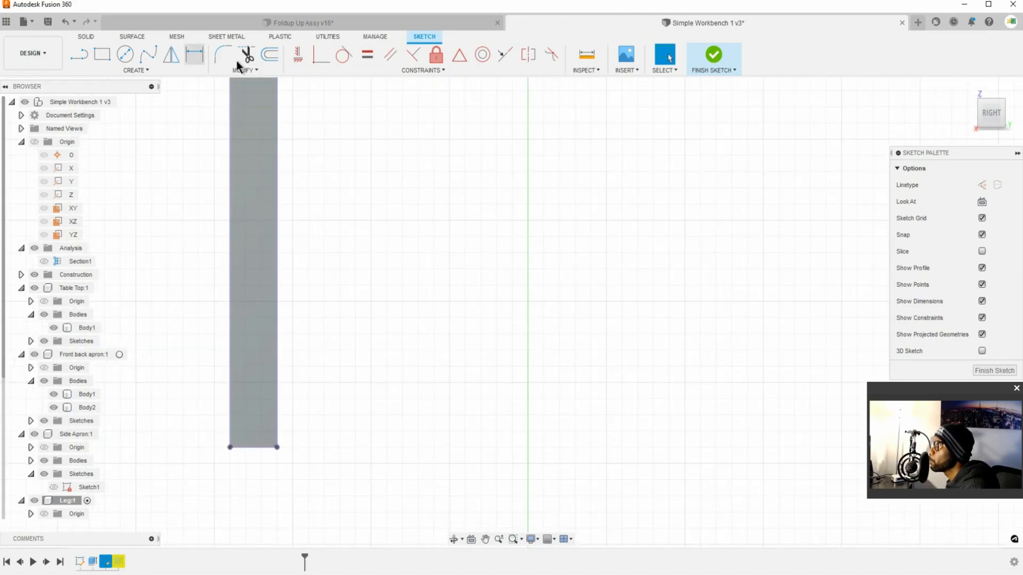
click(102, 53)
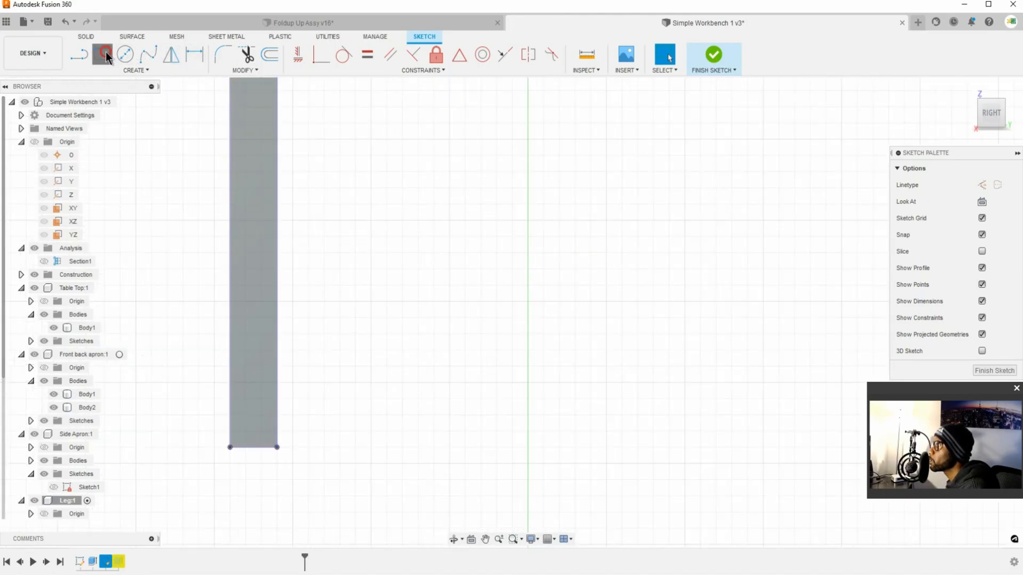
click(277, 447)
click(323, 366)
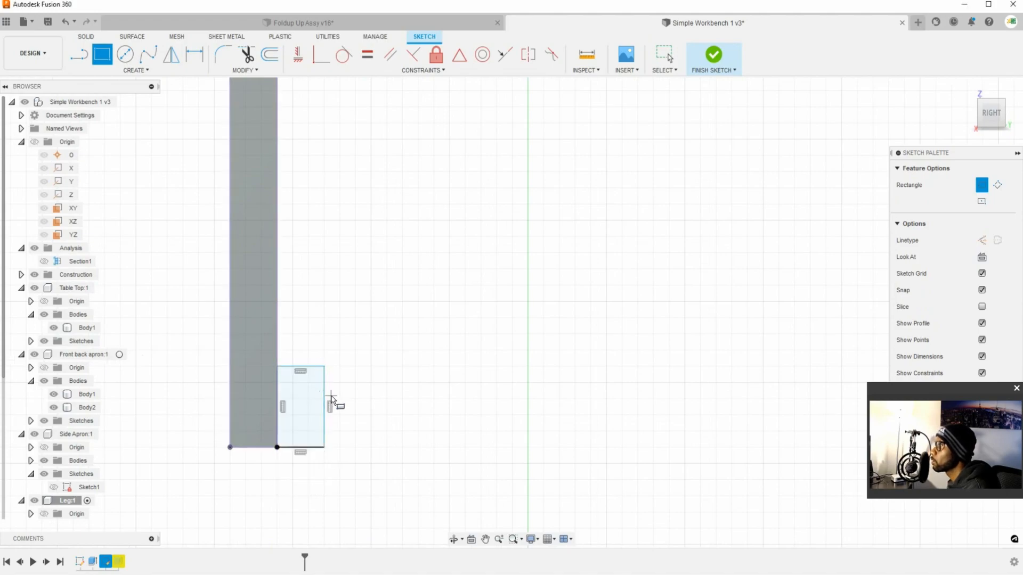
key(Escape)
Step: Dimension the new rectangle's width at 1.5 in
click(195, 53)
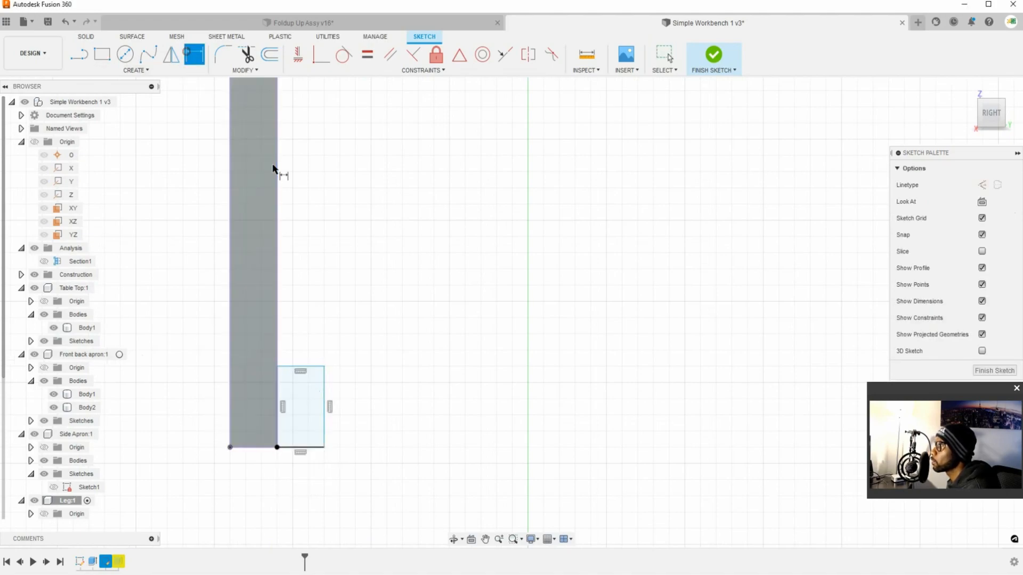
click(323, 396)
click(278, 408)
click(306, 484)
text(1.5)
key(Return)
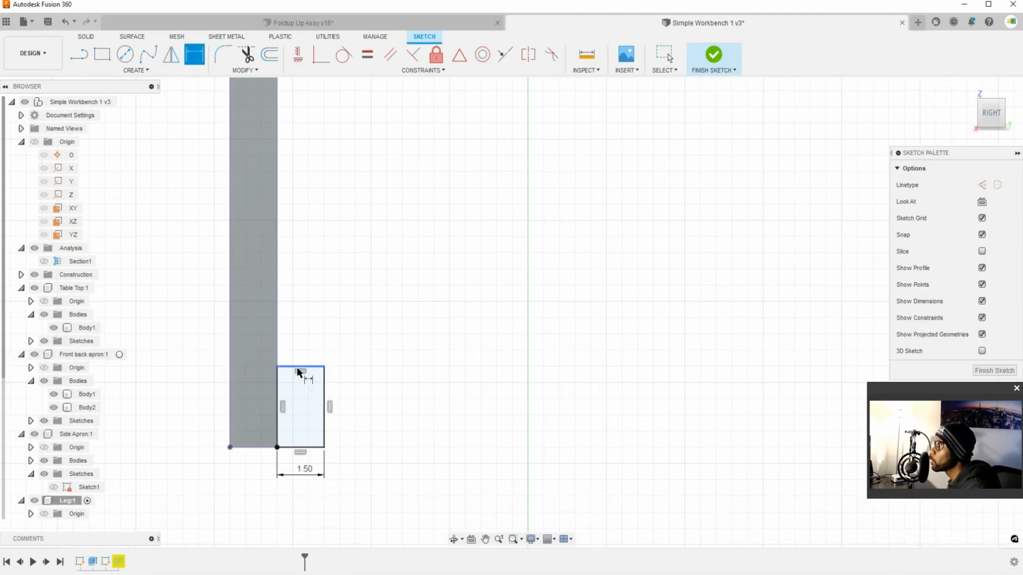
Step: Dimension the rectangle's height at 4 in and finish the sketch
click(312, 367)
click(318, 448)
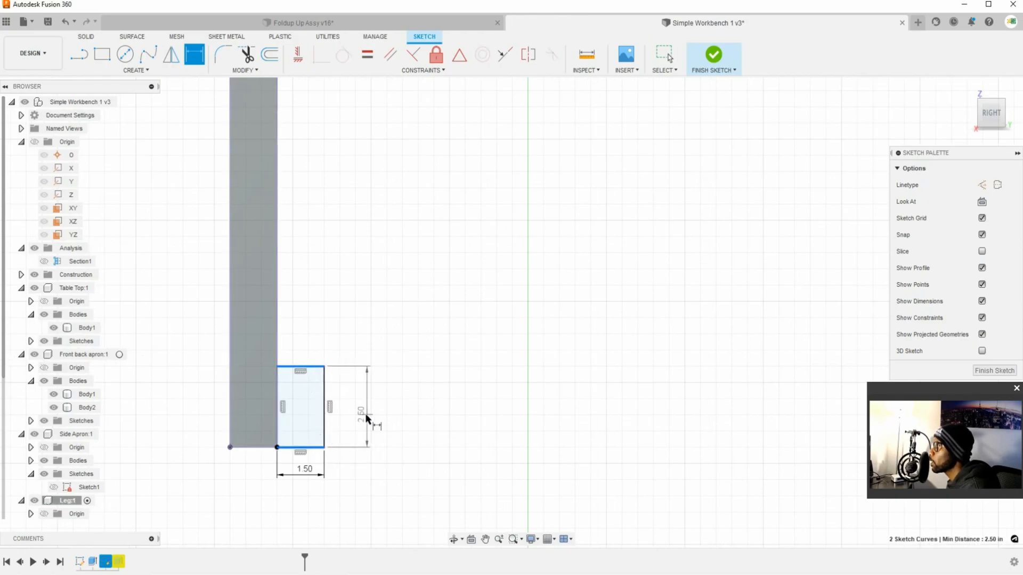
click(362, 416)
text(4)
key(Return)
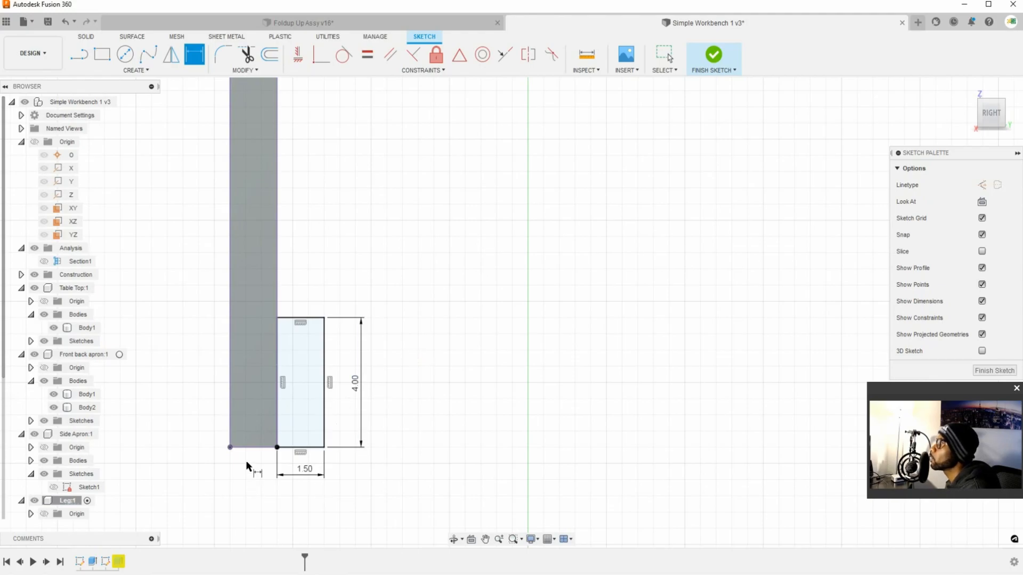
click(731, 63)
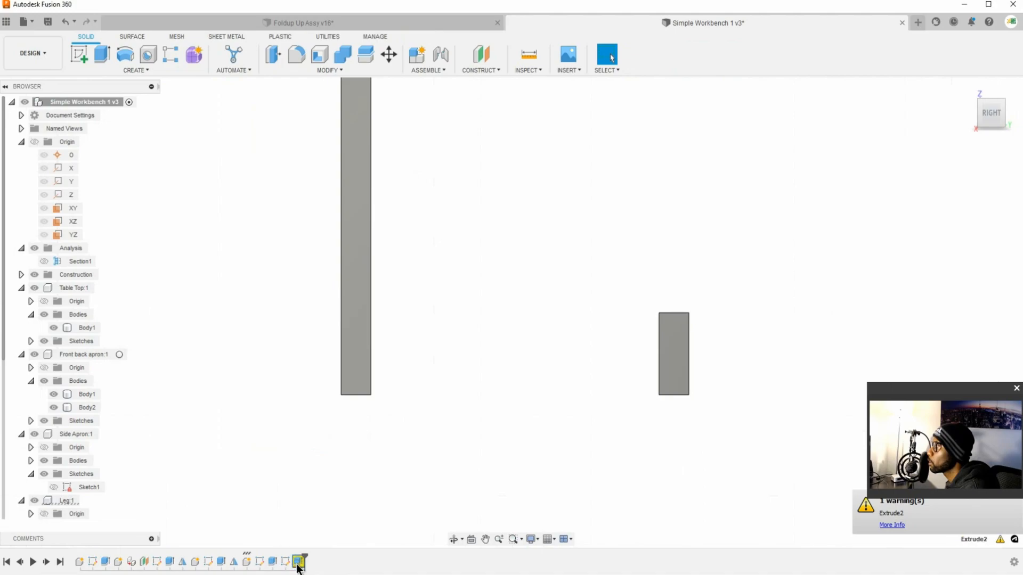
Step: Delete the detached block, Body5, from the Leg component
shift+middle_drag(388, 502, 510, 392)
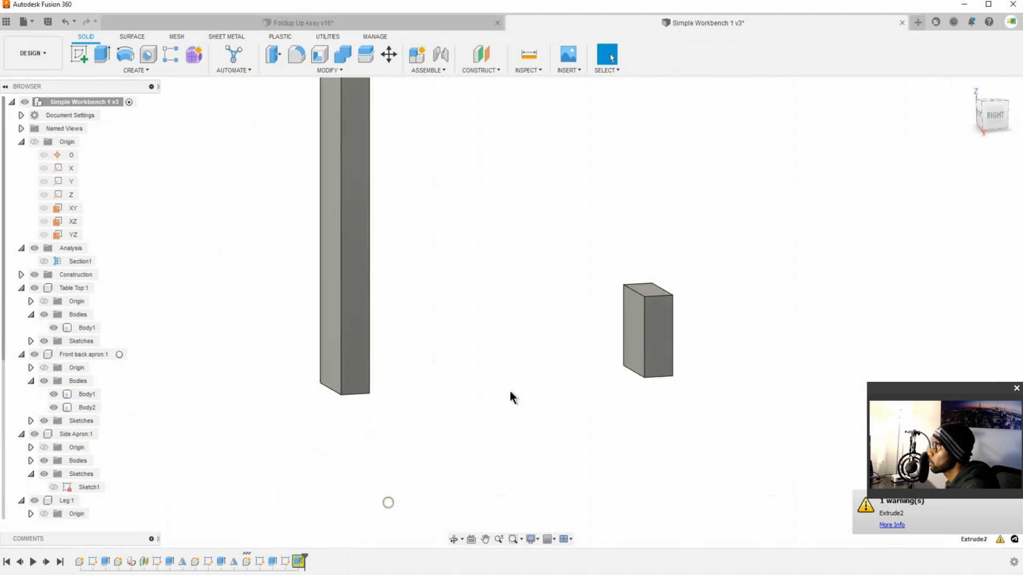
click(628, 339)
scroll(132, 496, down, 3)
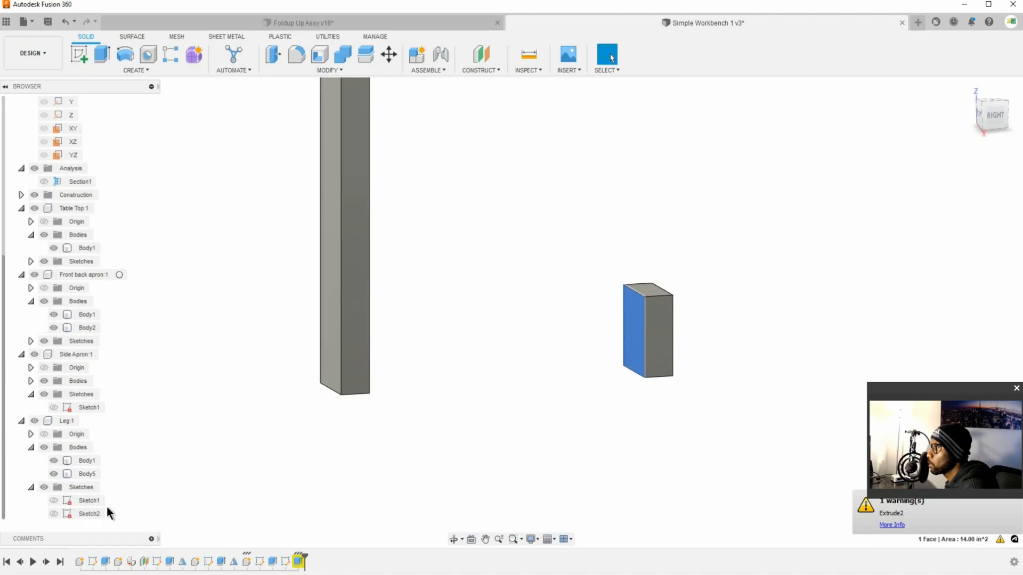
scroll(174, 490, down, 1)
click(613, 356)
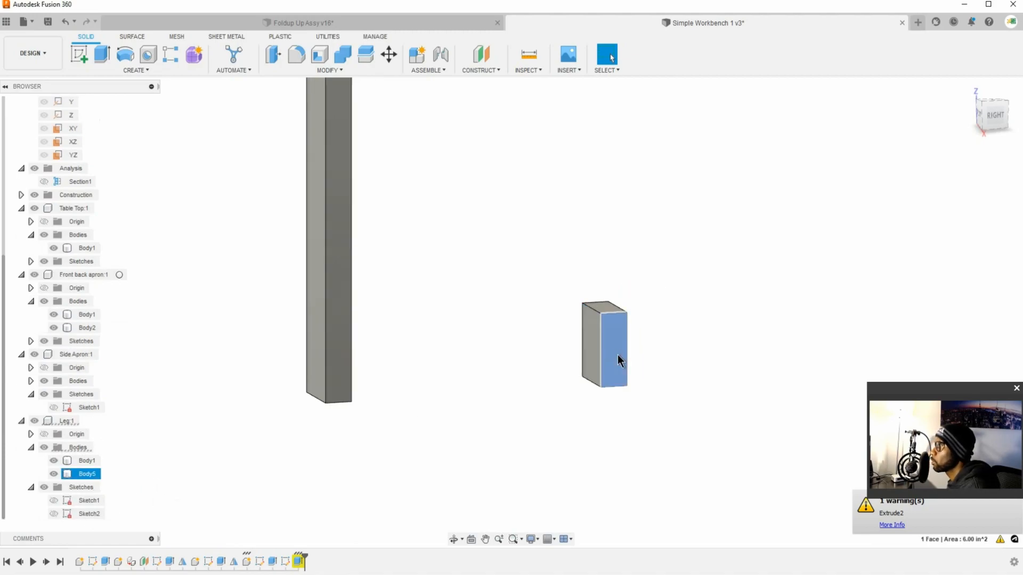
click(86, 474)
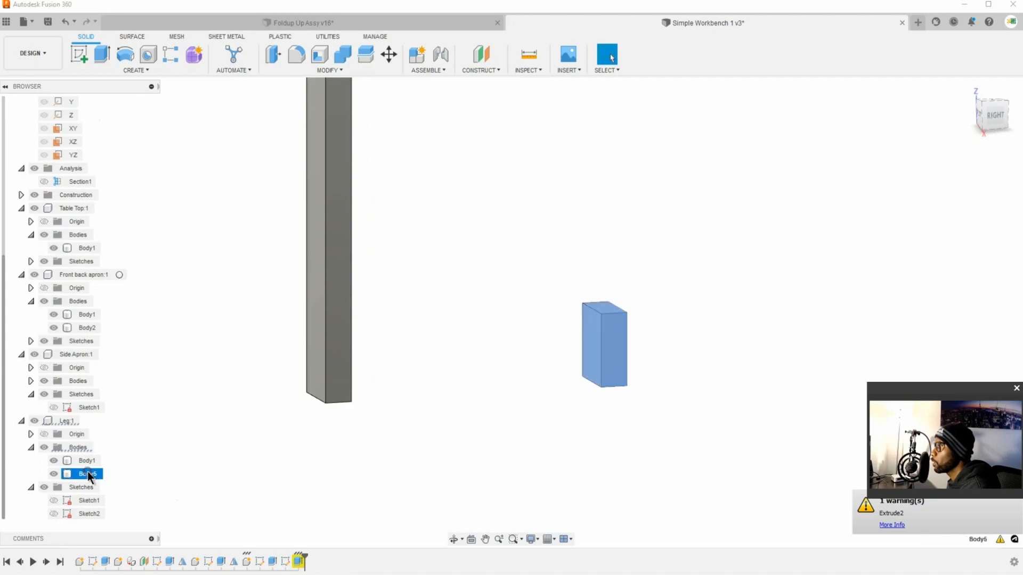
key(Delete)
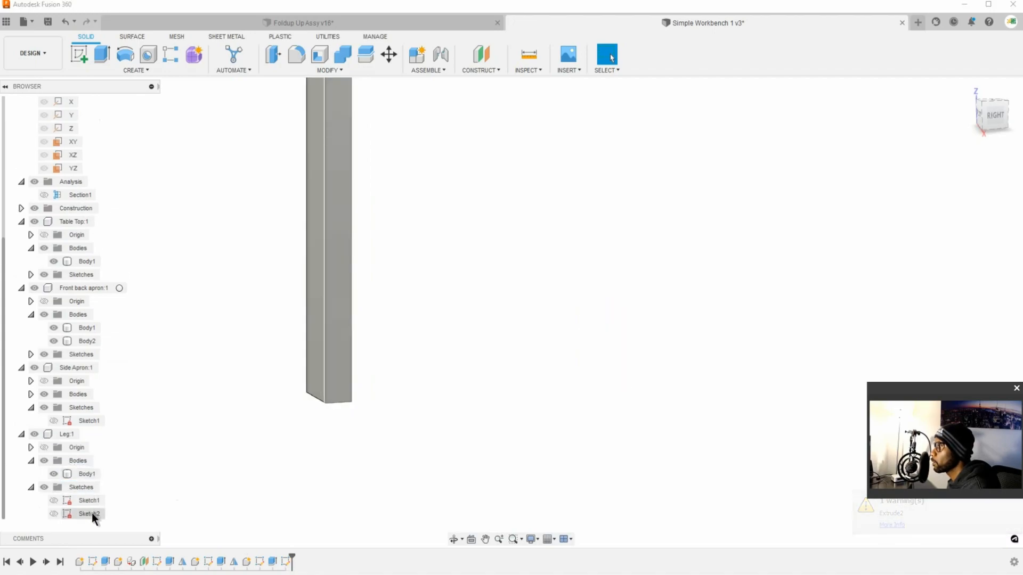
Step: Reopen the Leg component's Sketch2 to examine the new rectangle and its attachment to the leg, and close it
click(92, 513)
right_click(92, 514)
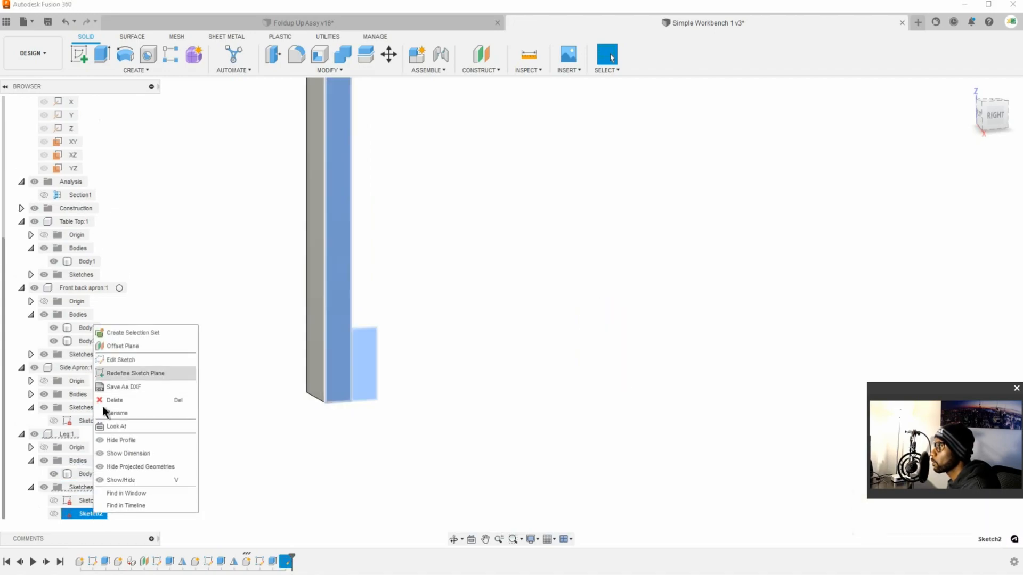
click(128, 360)
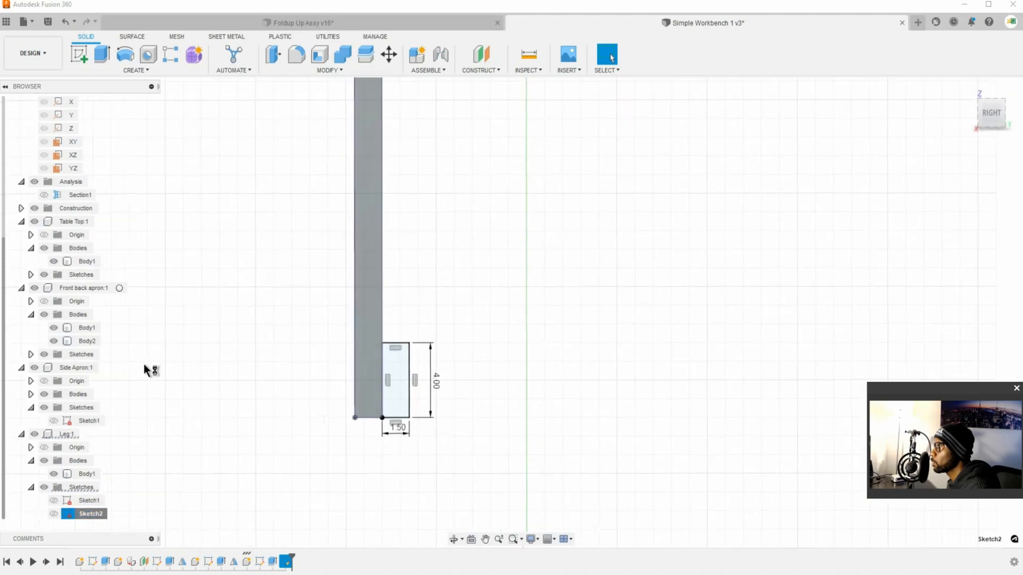
scroll(386, 405, down, 5)
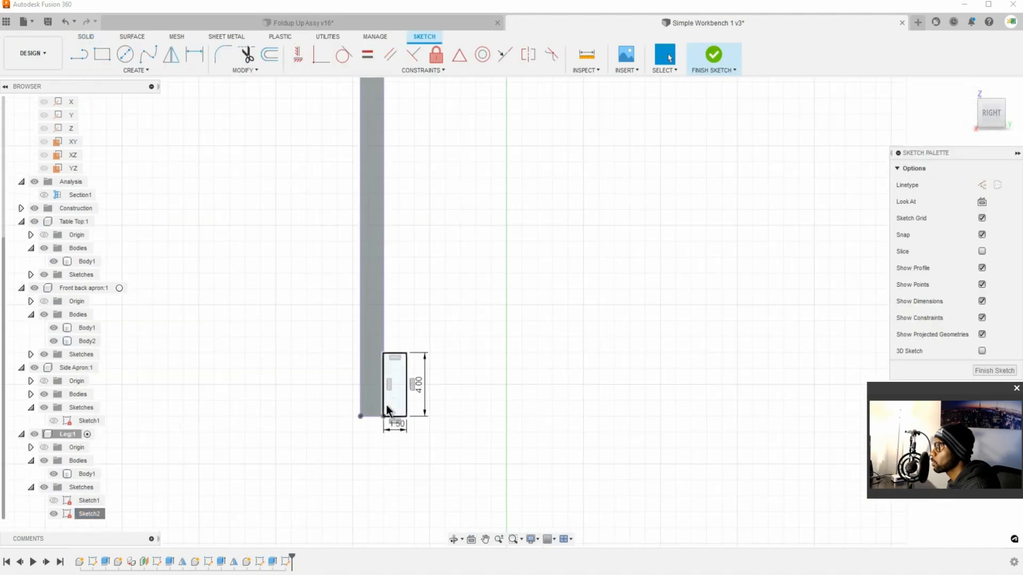
drag(417, 272, 314, 219)
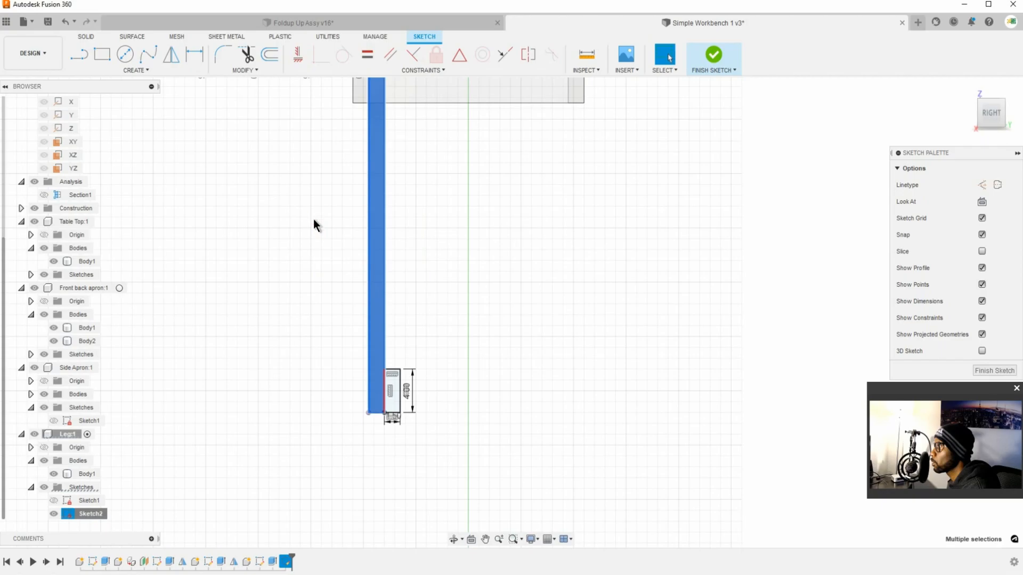
click(432, 291)
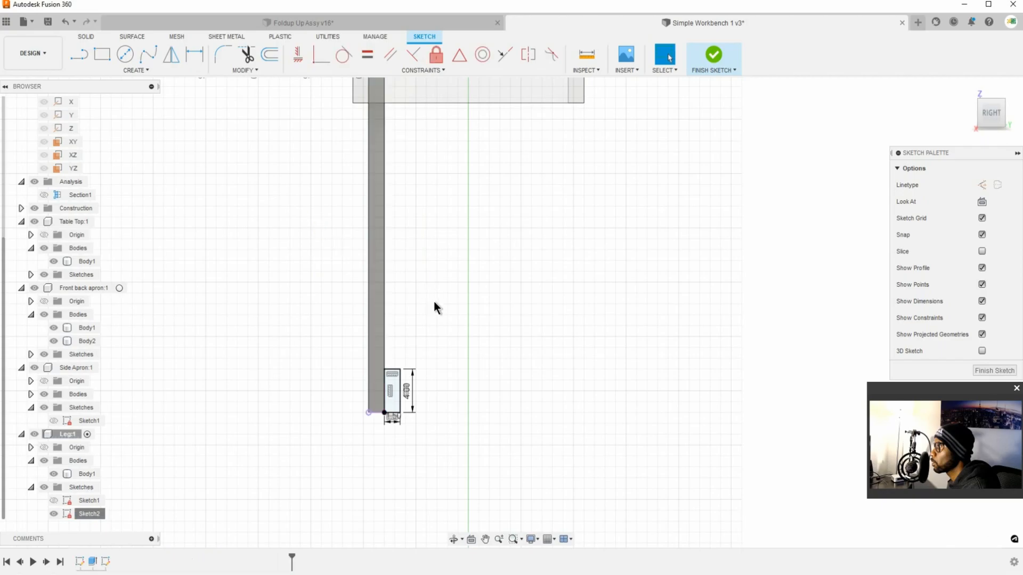
click(711, 56)
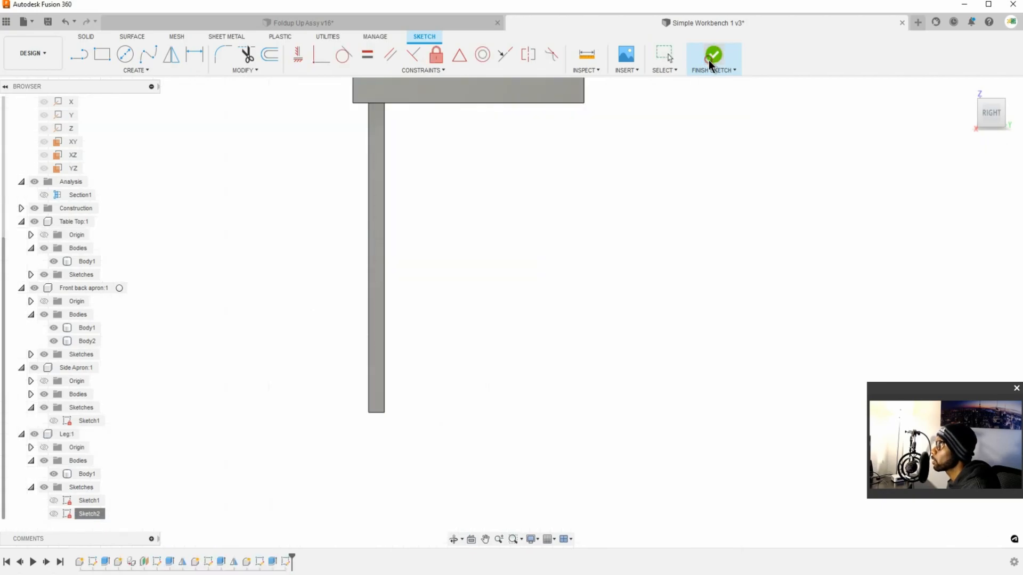
Step: Make the Leg component's hidden Sketch2 visible in the model
key(Escape)
click(89, 514)
right_click(88, 513)
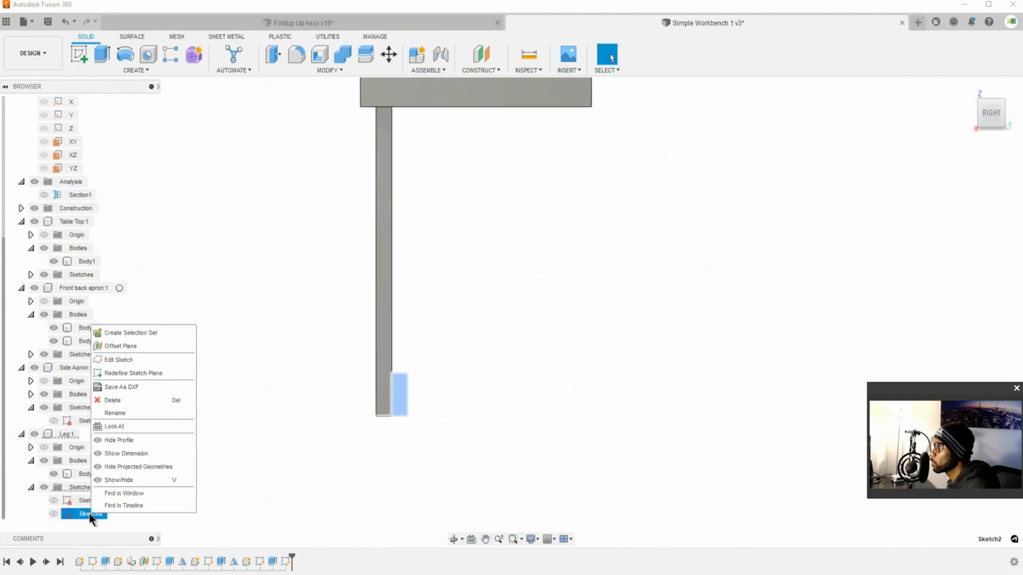
click(152, 468)
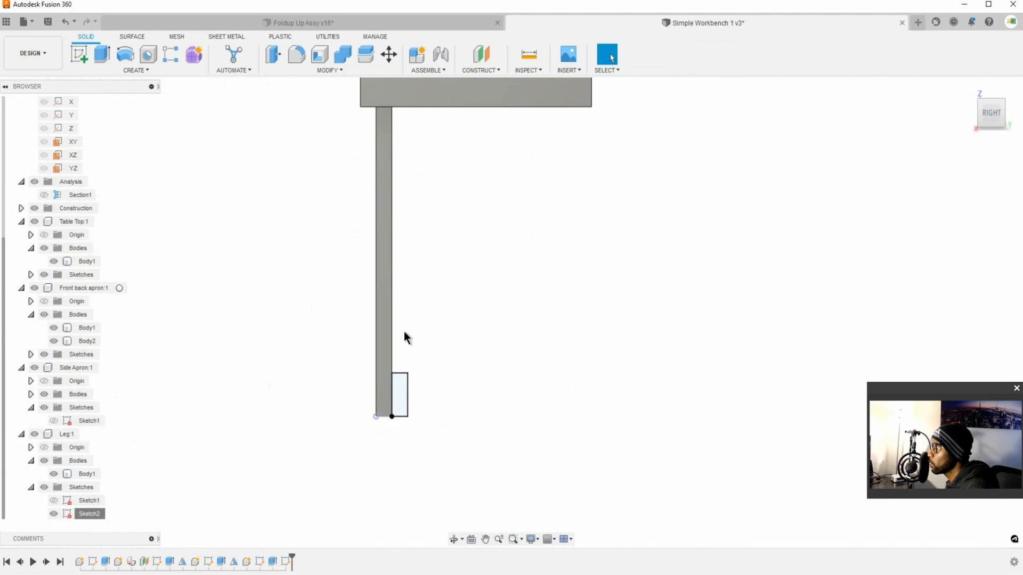
Step: Extrude the Sketch2 rectangle from its profile plane to the leg's opposite narrow face, using the To Object extent and the Join operation
shift+middle_drag(431, 363, 261, 346)
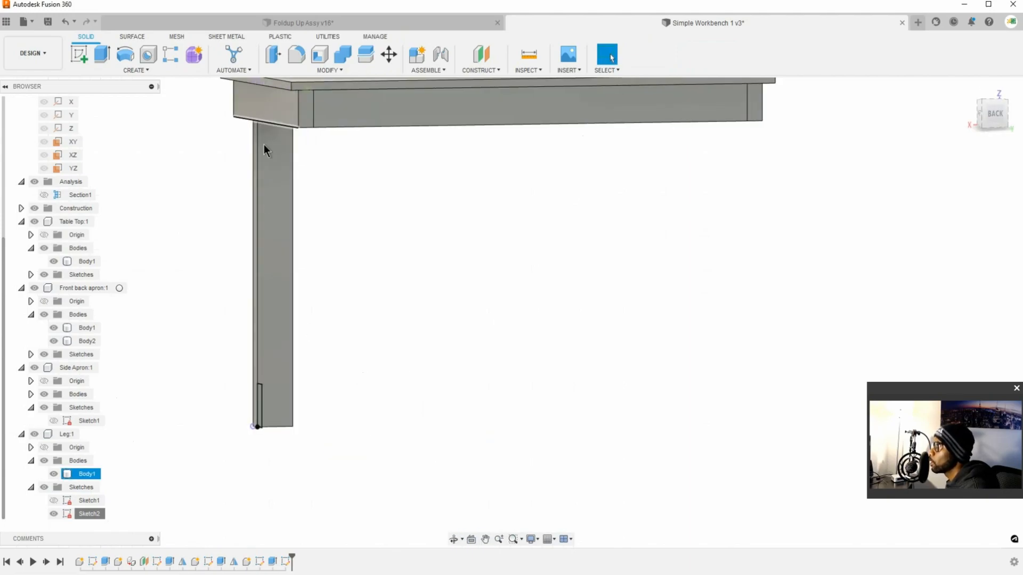
click(97, 63)
click(274, 407)
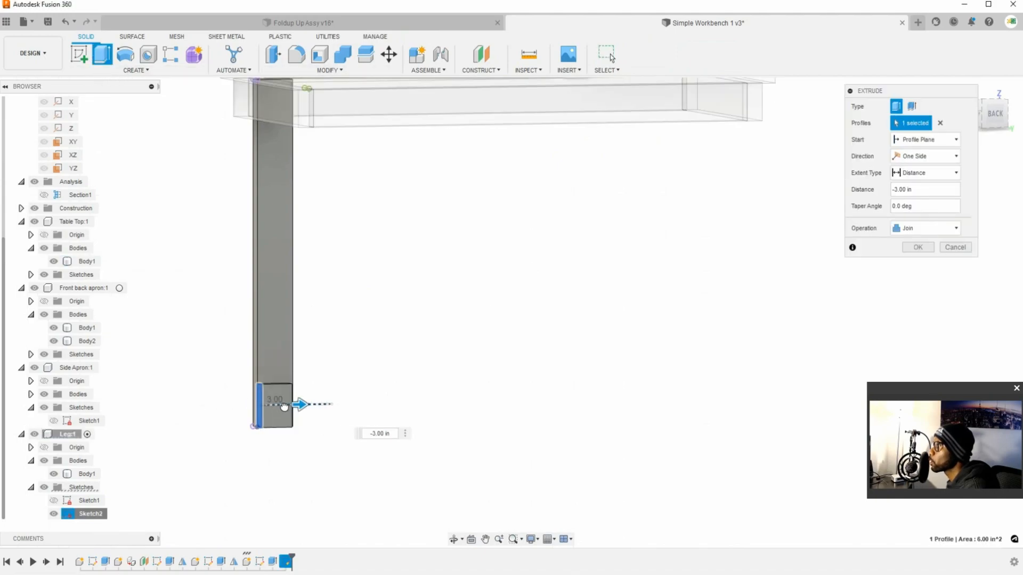
click(937, 156)
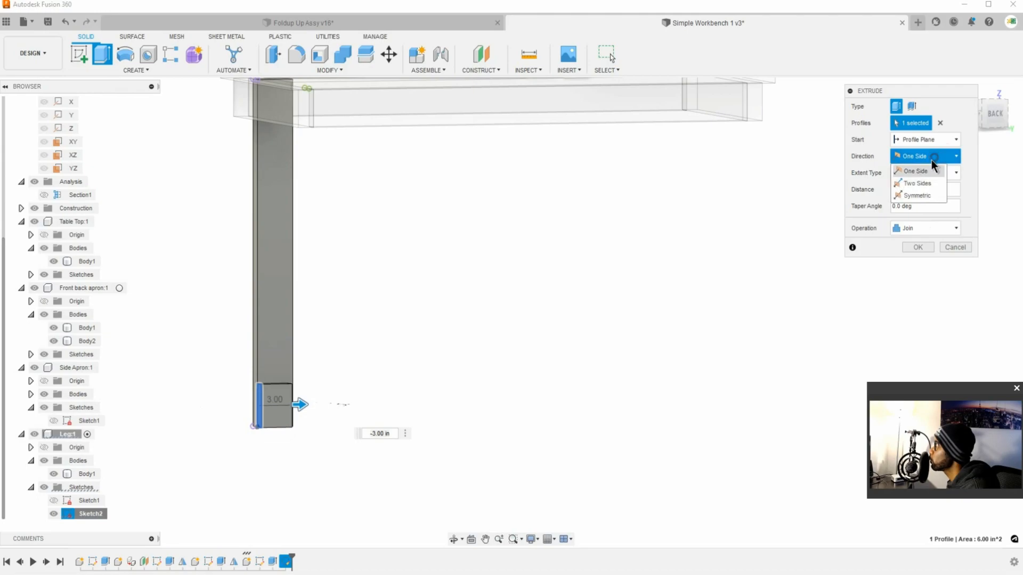
click(954, 140)
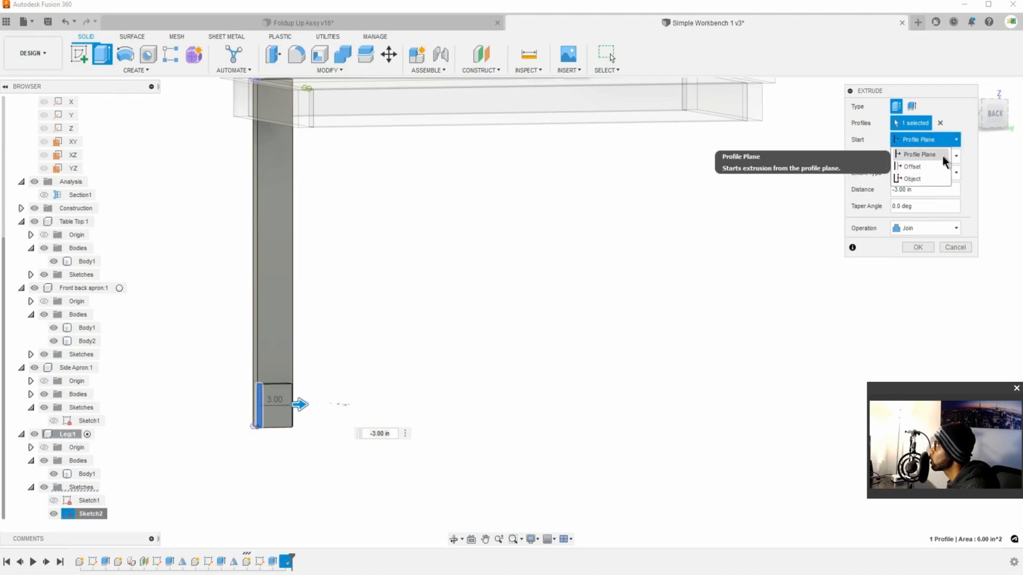
click(941, 155)
click(950, 174)
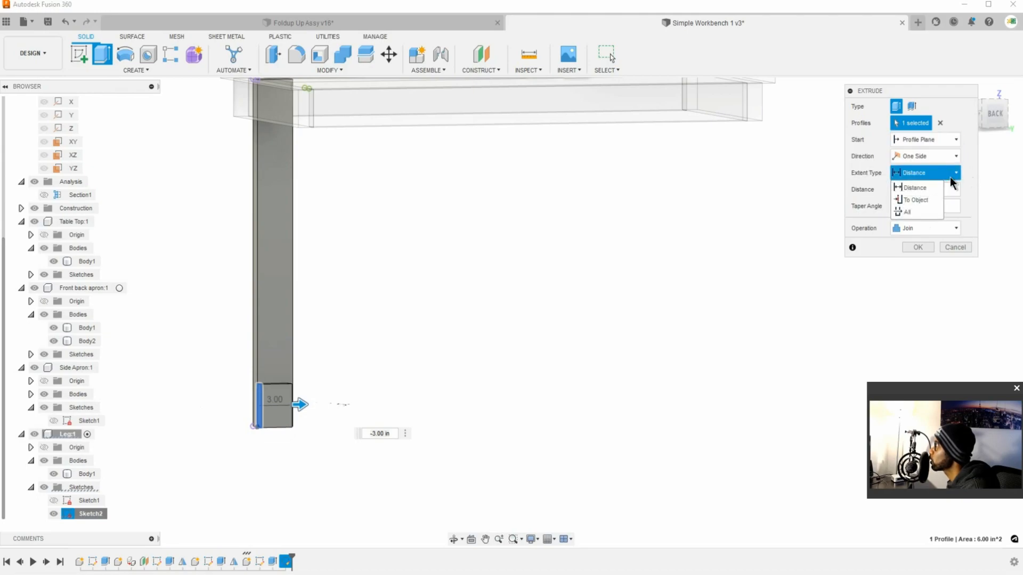
click(927, 198)
shift+middle_drag(485, 399, 398, 398)
scroll(395, 395, up, 5)
click(363, 387)
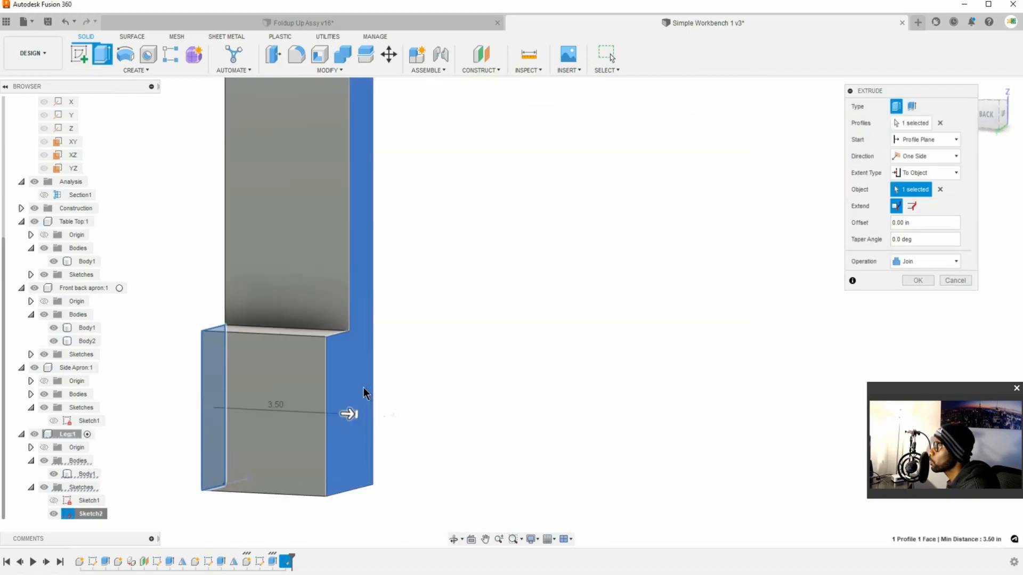
click(919, 282)
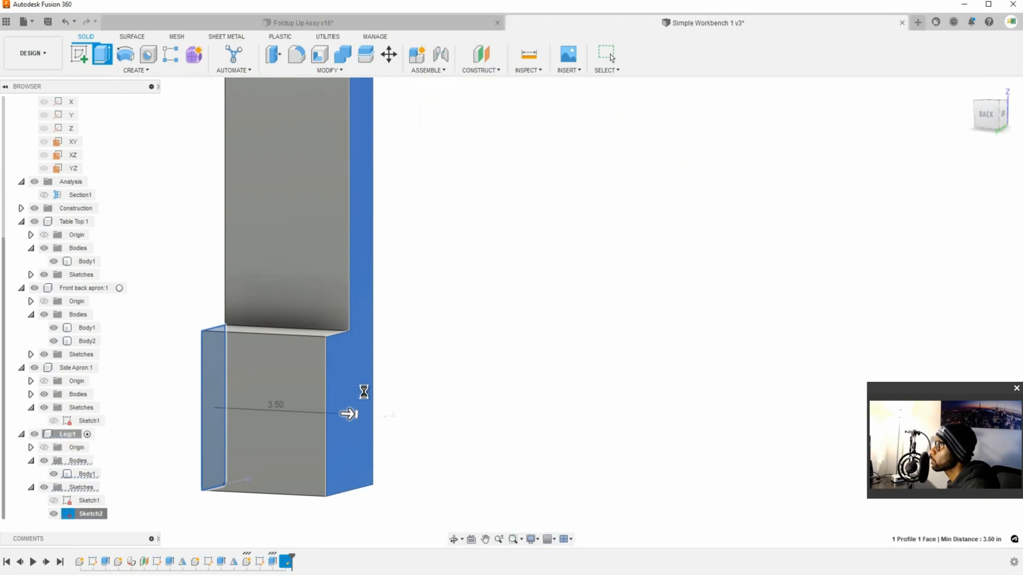
Step: Mirror the leg body with its foot block across the YZ plane as a new body
middle_drag(292, 398, 430, 283)
scroll(419, 381, up, 2)
scroll(421, 381, down, 5)
scroll(420, 382, down, 5)
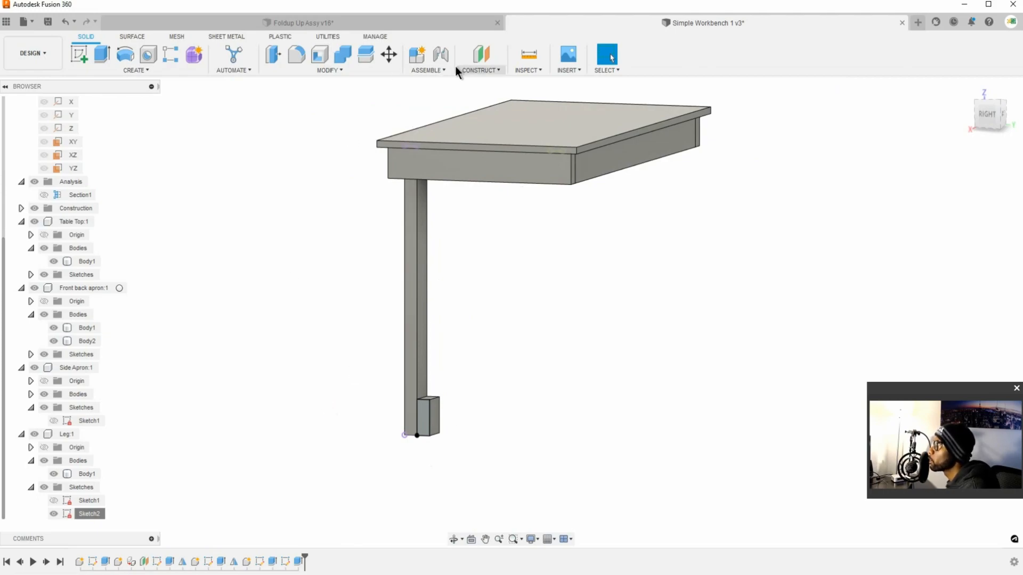
click(137, 70)
click(130, 328)
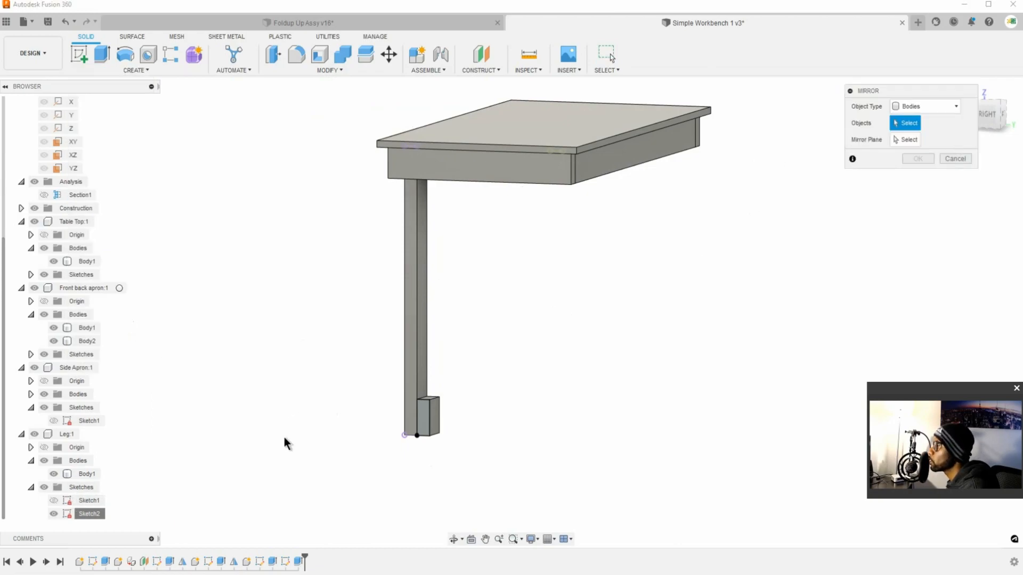
click(84, 474)
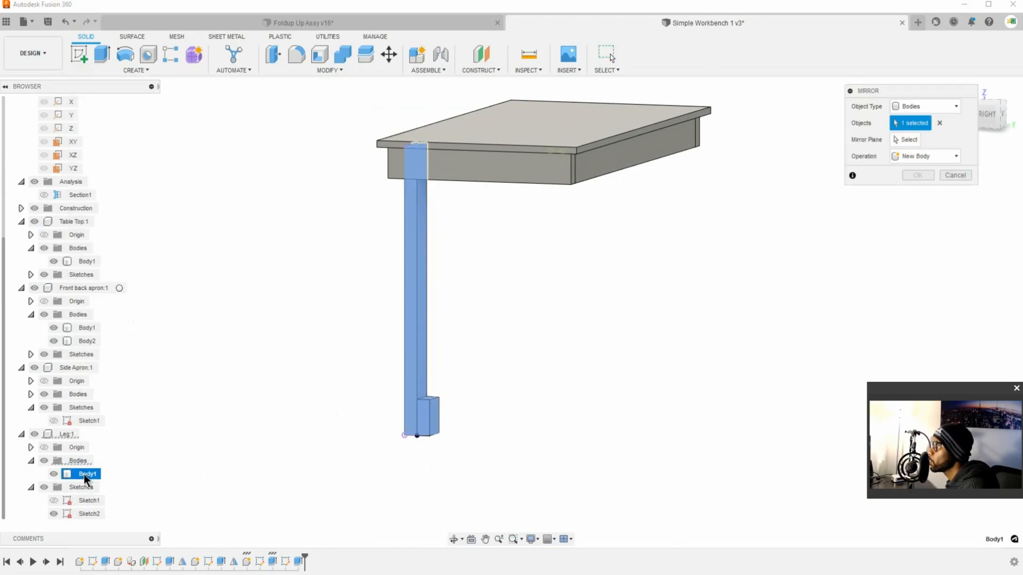
click(913, 139)
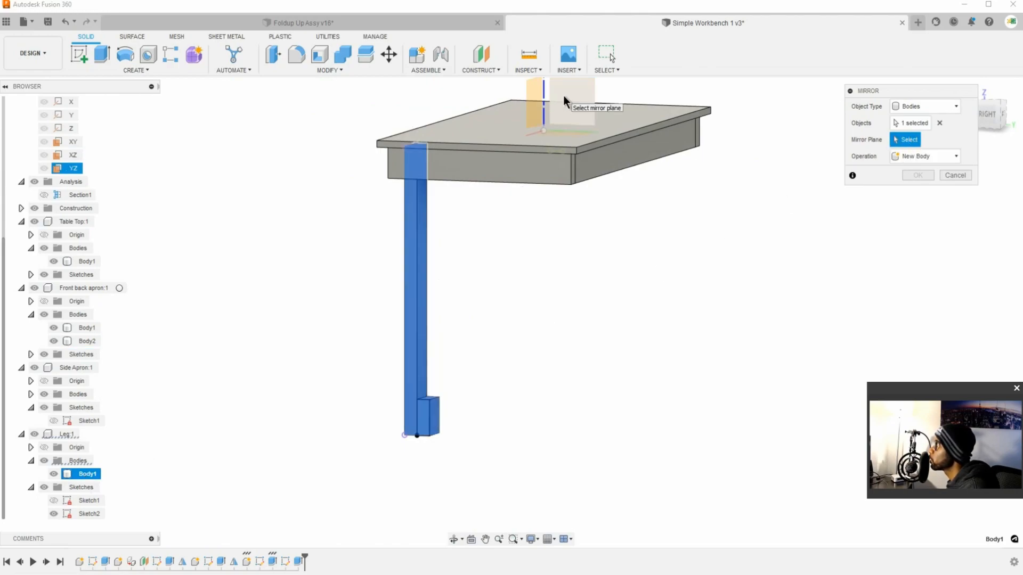
click(563, 95)
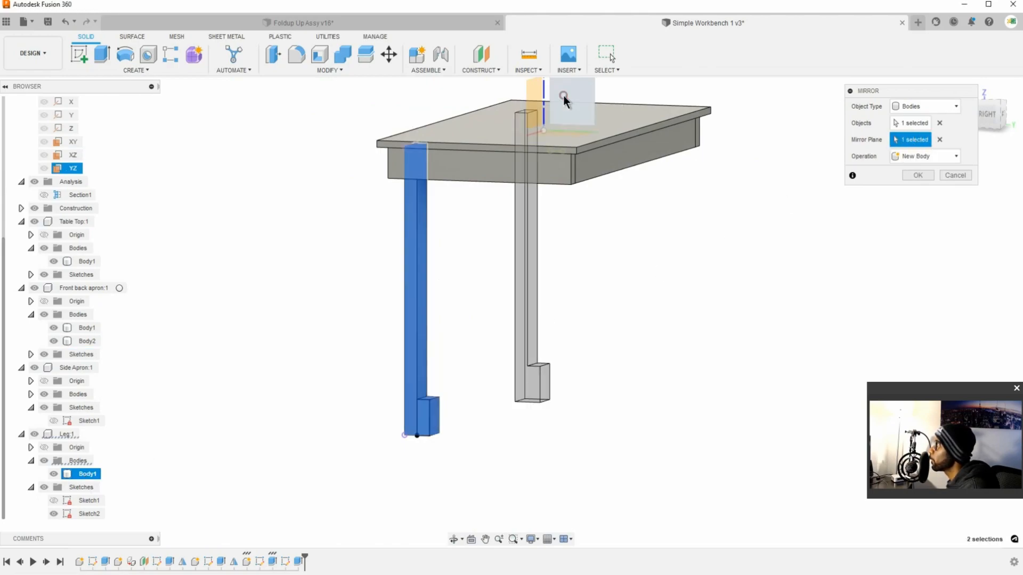
click(917, 175)
Step: Mirror both leg bodies, Body1 and Body6, across the XZ plane as new bodies
click(168, 71)
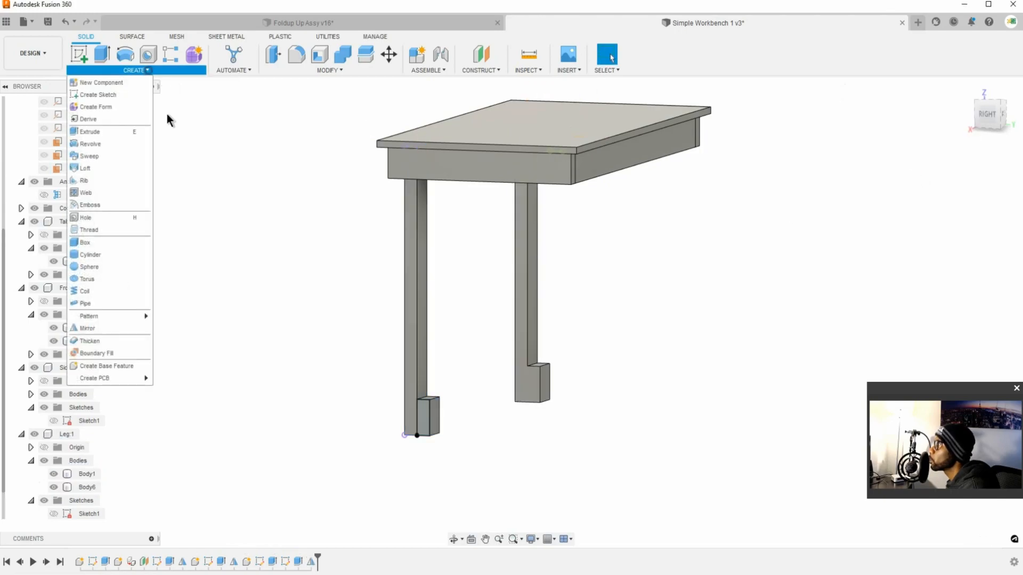
click(109, 327)
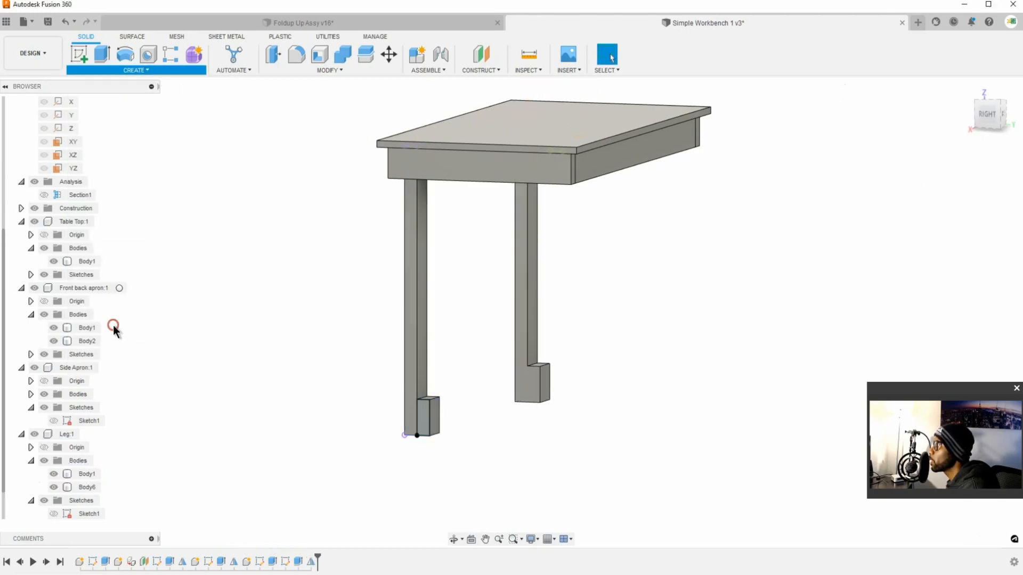
click(87, 487)
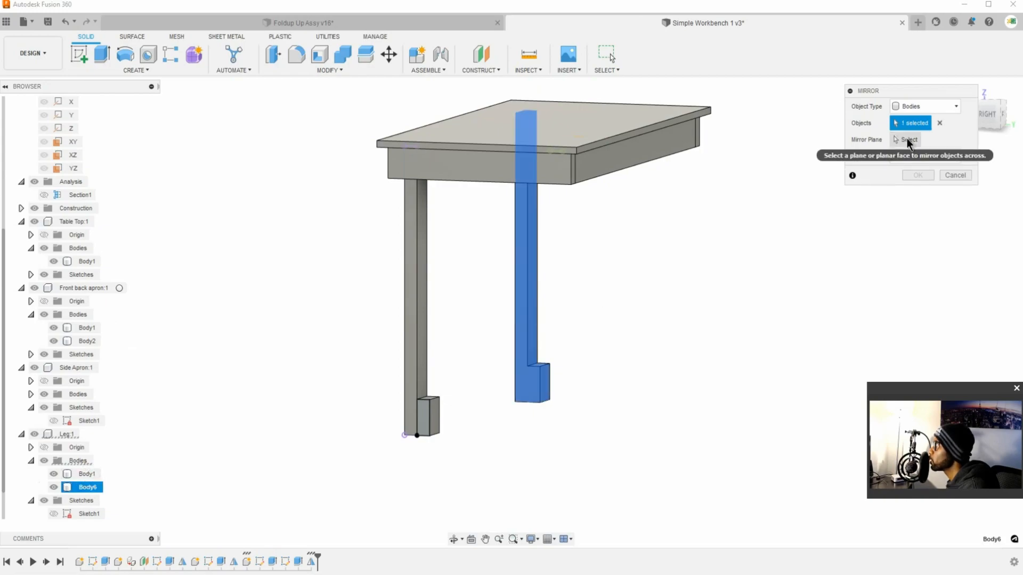
click(86, 473)
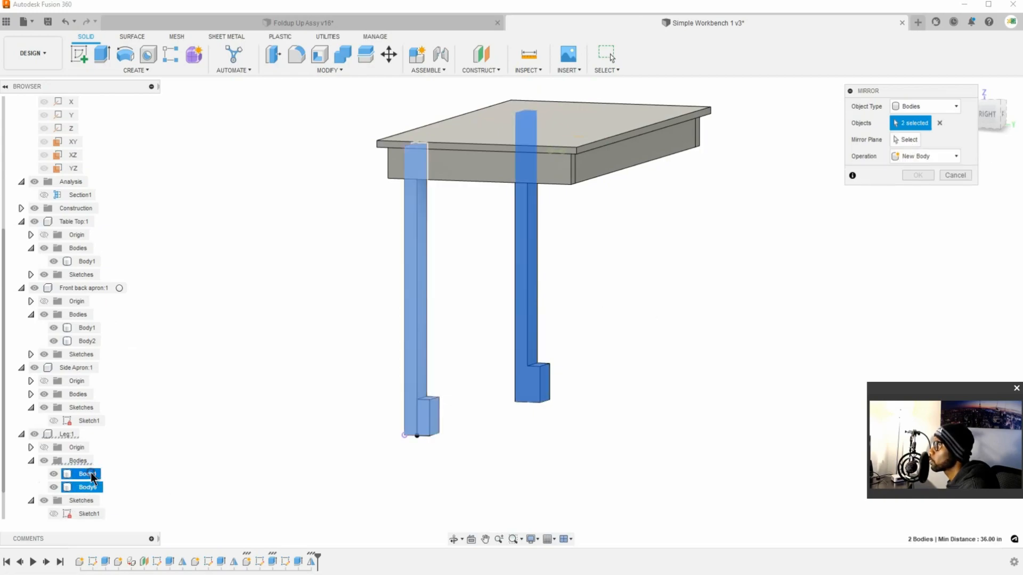
click(907, 140)
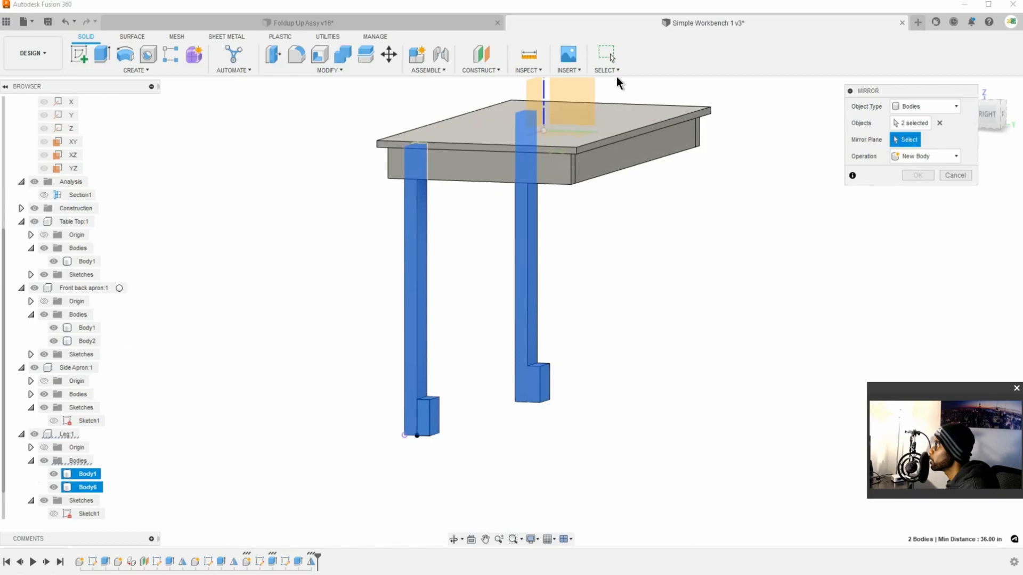
click(536, 94)
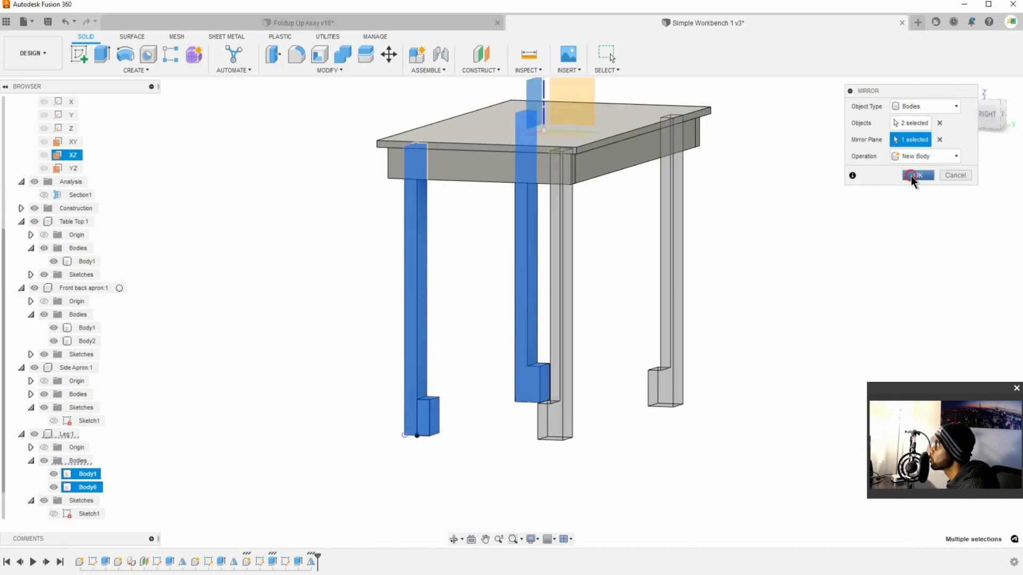
click(917, 175)
shift+middle_drag(543, 269, 602, 348)
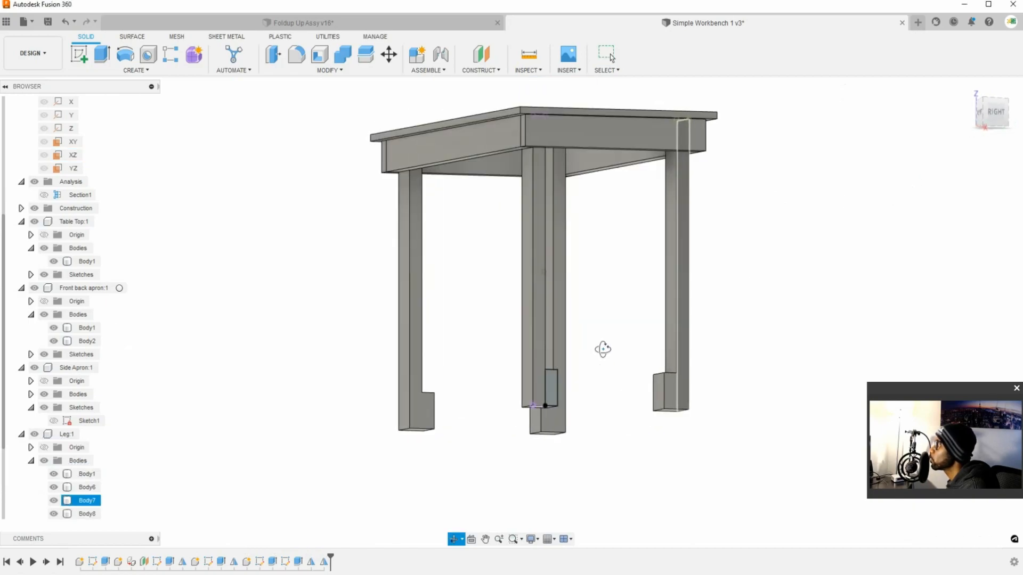
key(Escape)
right_click(86, 420)
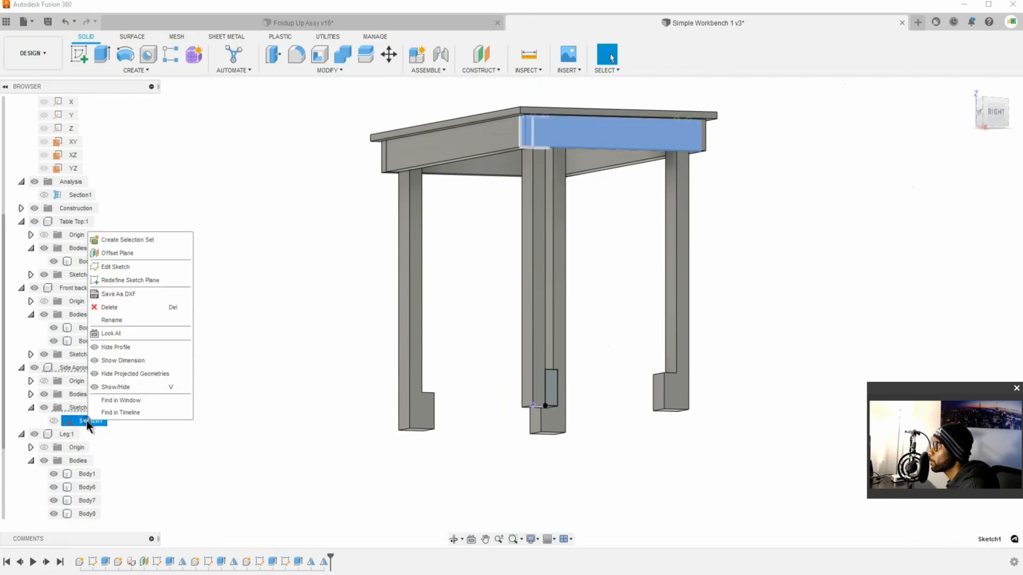
click(145, 385)
click(546, 460)
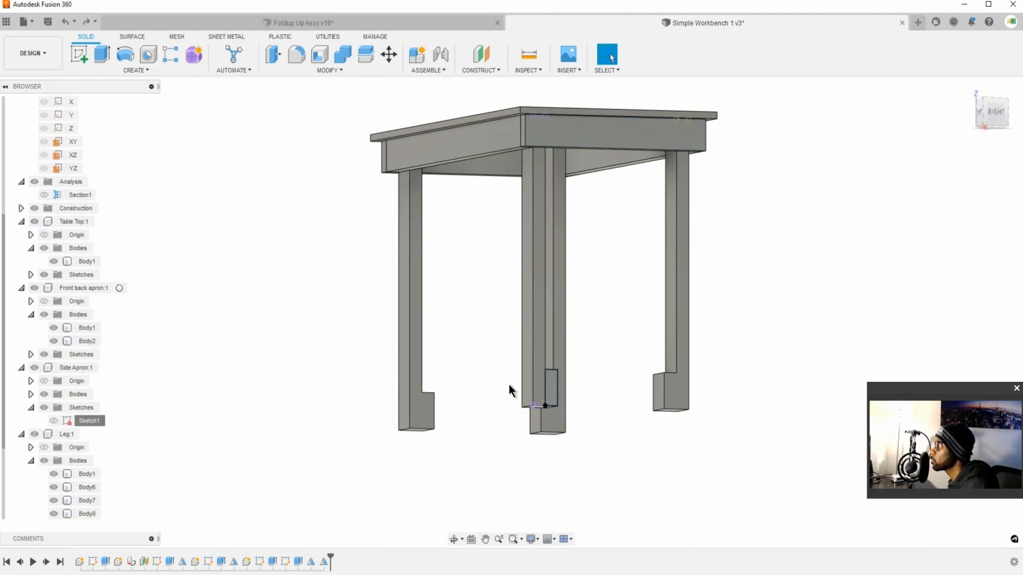
Step: Locate the sketch containing the foot block's rectangle and hide it, Sketch2 in the Leg component
click(558, 398)
right_click(558, 398)
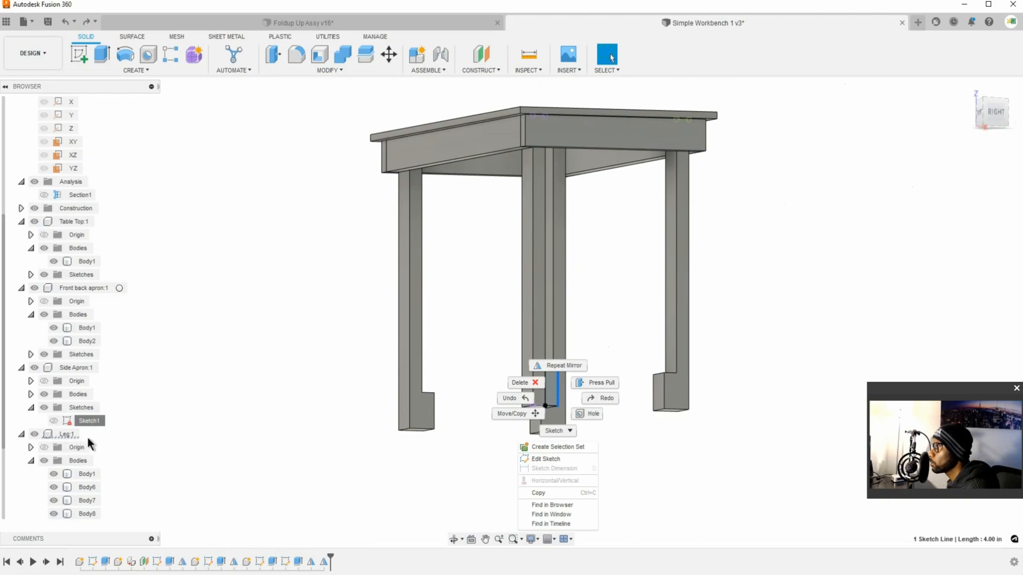
click(94, 421)
scroll(73, 449, down, 3)
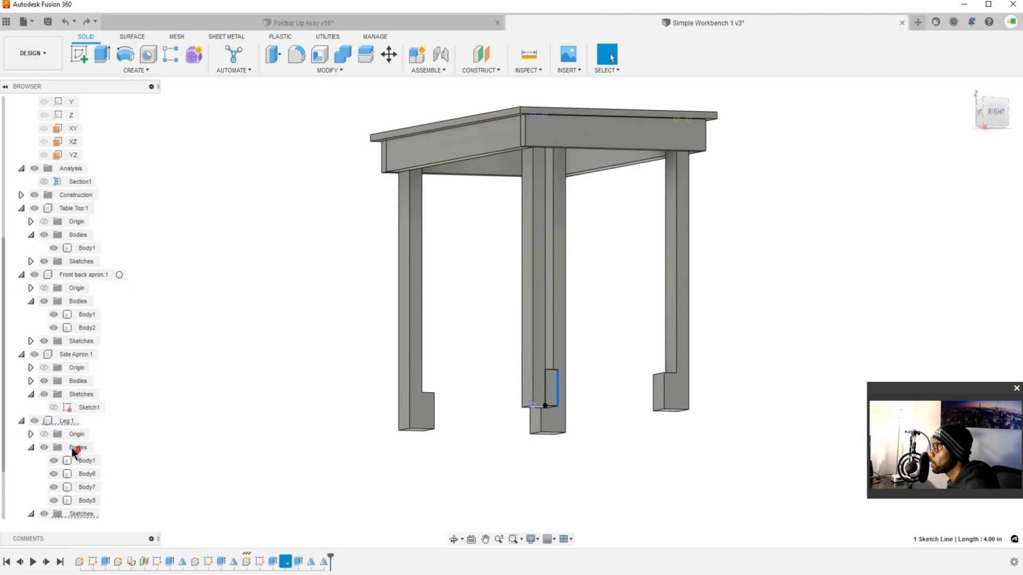
right_click(94, 514)
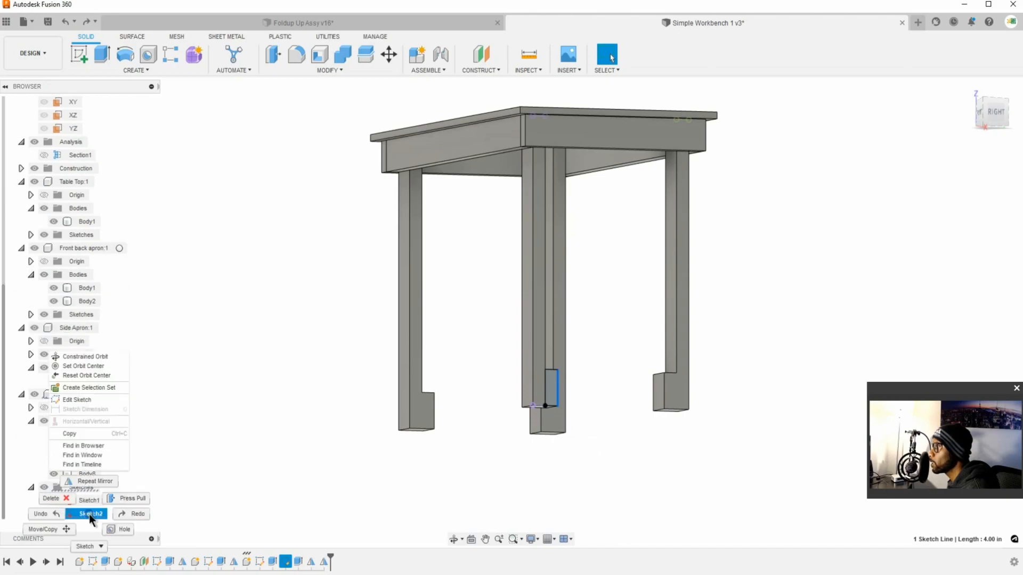
click(189, 442)
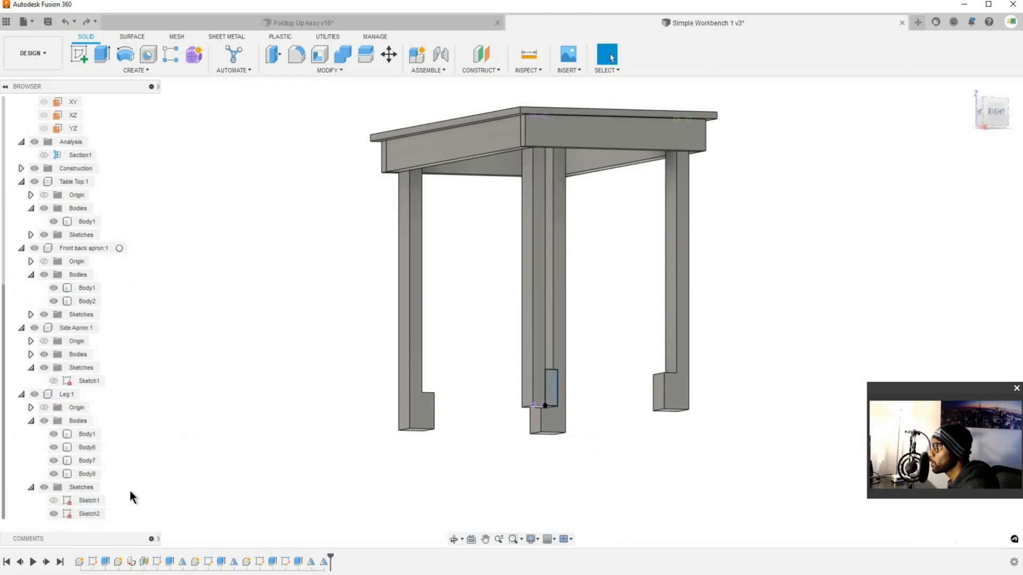
right_click(90, 515)
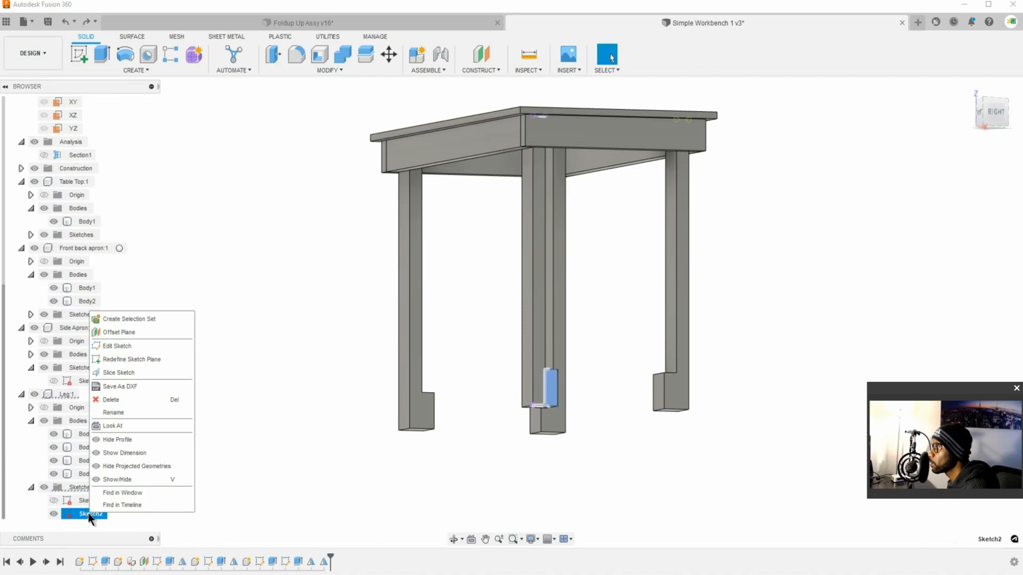
click(135, 479)
Step: Save the workbench design as a new version
shift+middle_drag(654, 365, 556, 367)
key(ctrl+s)
click(521, 322)
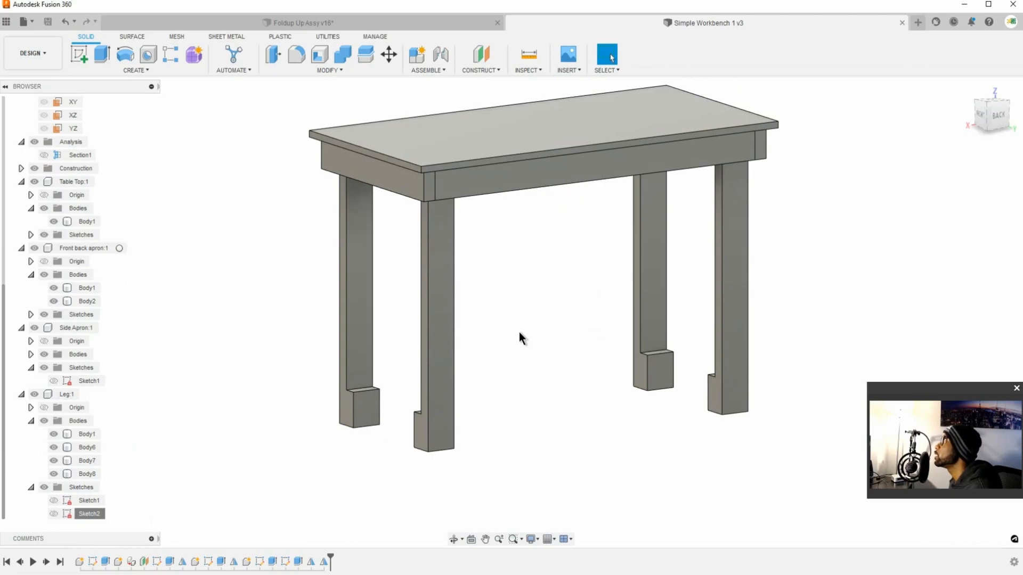
Step: Examine the four legs and the orientation of their foot blocks from several sides of the workbench
scroll(536, 382, down, 2)
shift+middle_drag(515, 221, 532, 237)
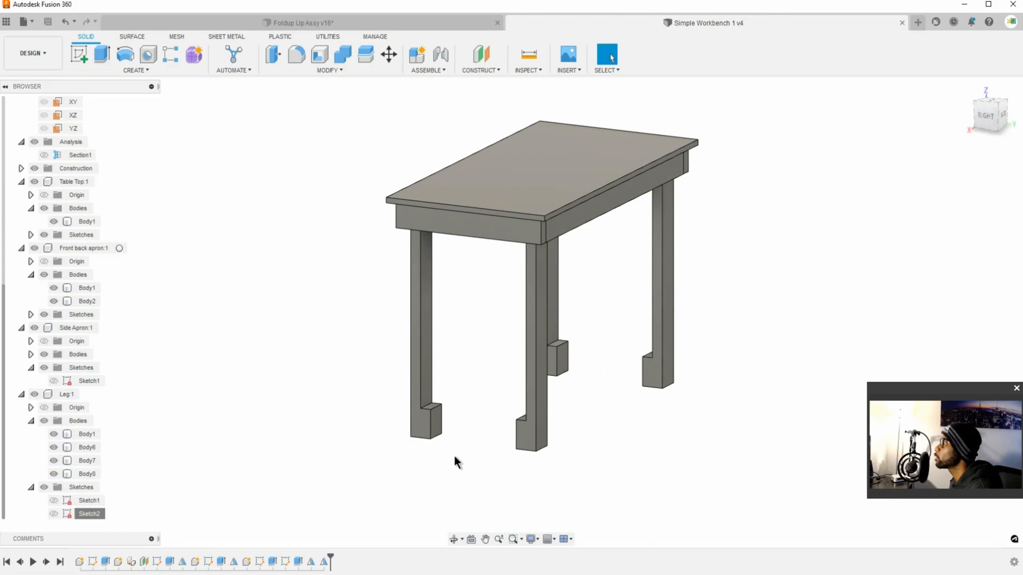
shift+middle_drag(530, 397, 620, 278)
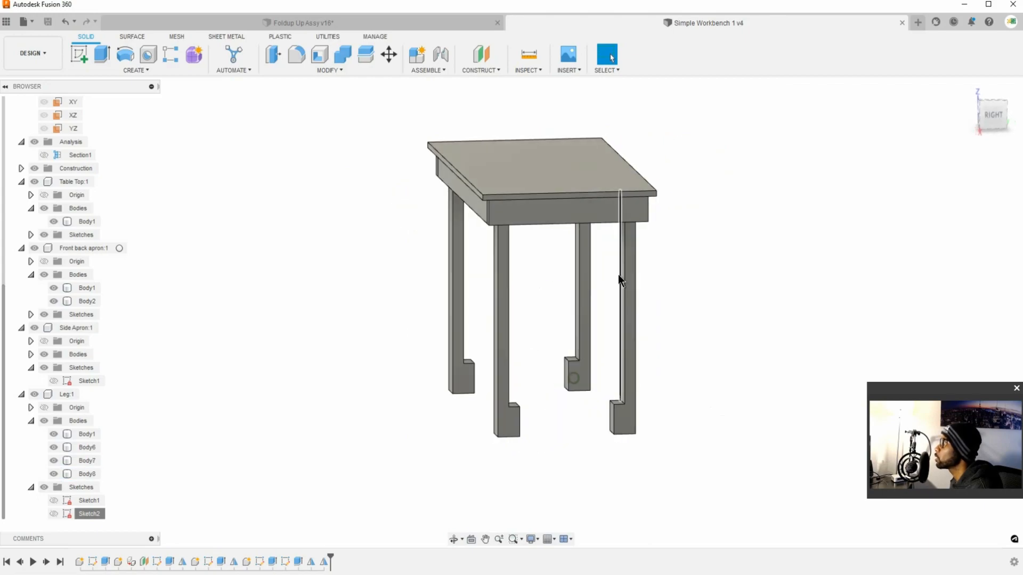
click(571, 318)
shift+middle_drag(573, 372, 450, 375)
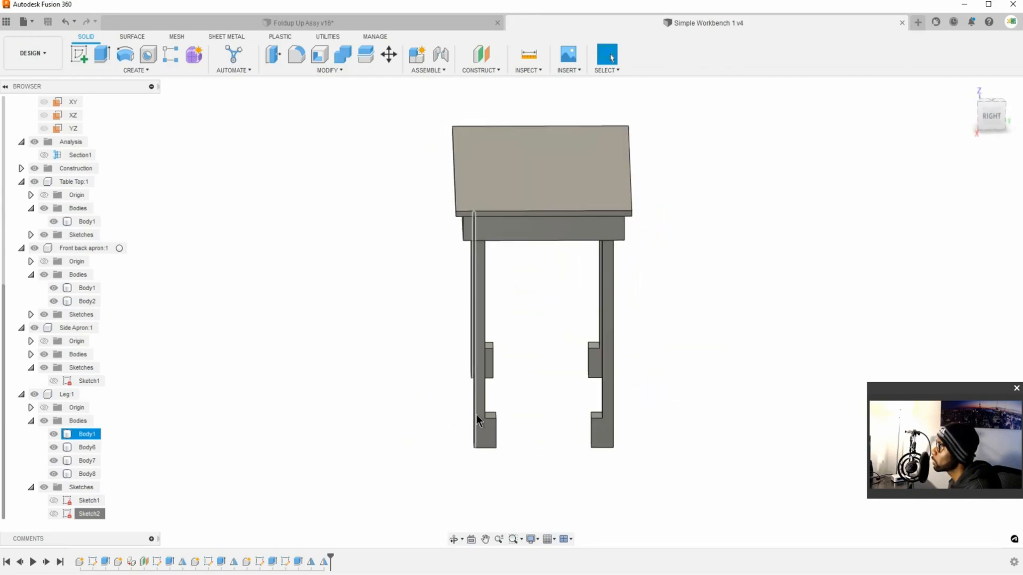
shift+middle_drag(585, 414, 581, 403)
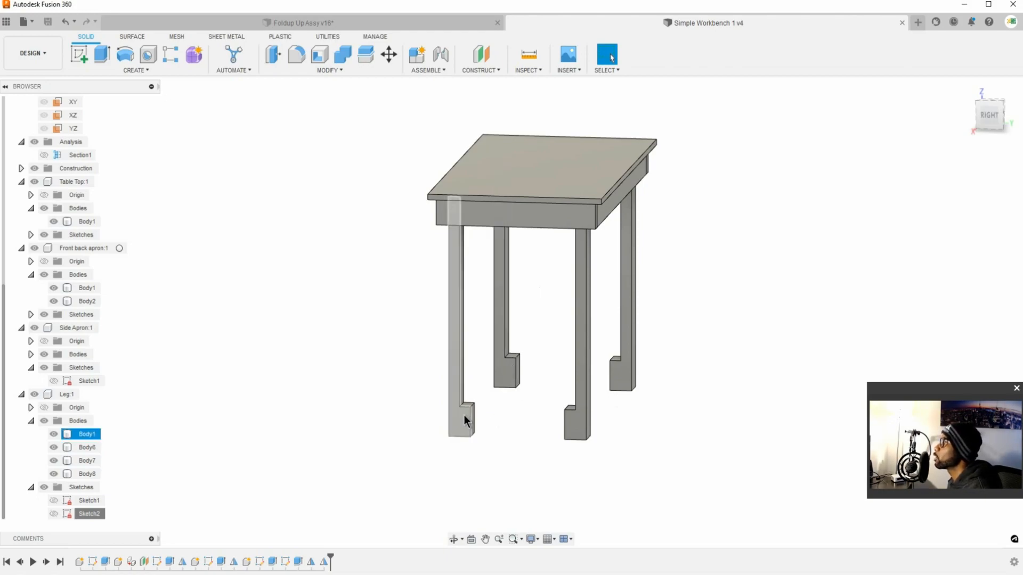
mouse_move(514, 375)
shift+middle_down()
mouse_move(507, 384)
mouse_move(560, 388)
mouse_move(505, 393)
shift+middle_up()
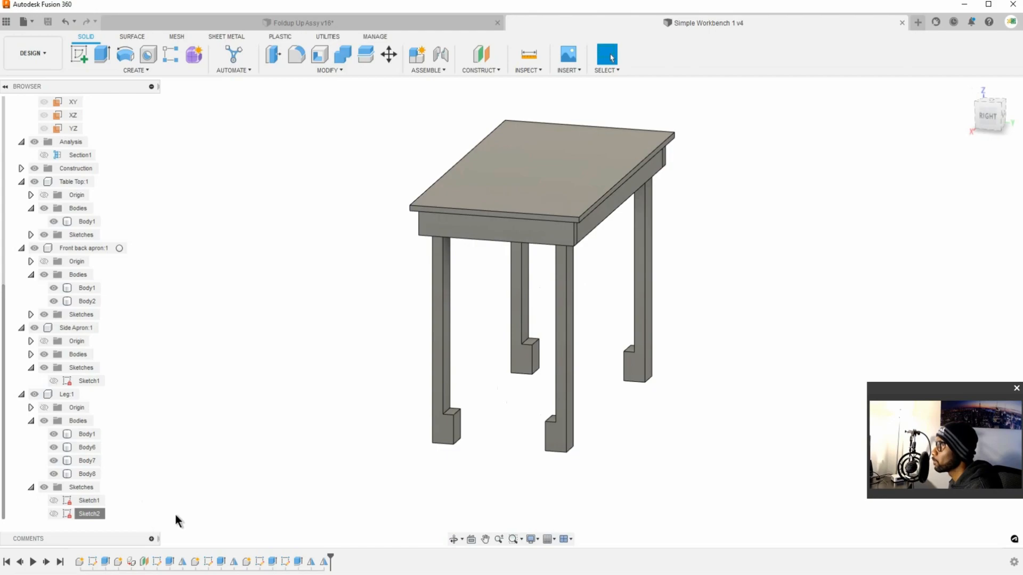
Step: Locate the Leg component's Sketch2 in the timeline and review the available sketch options
right_click(92, 516)
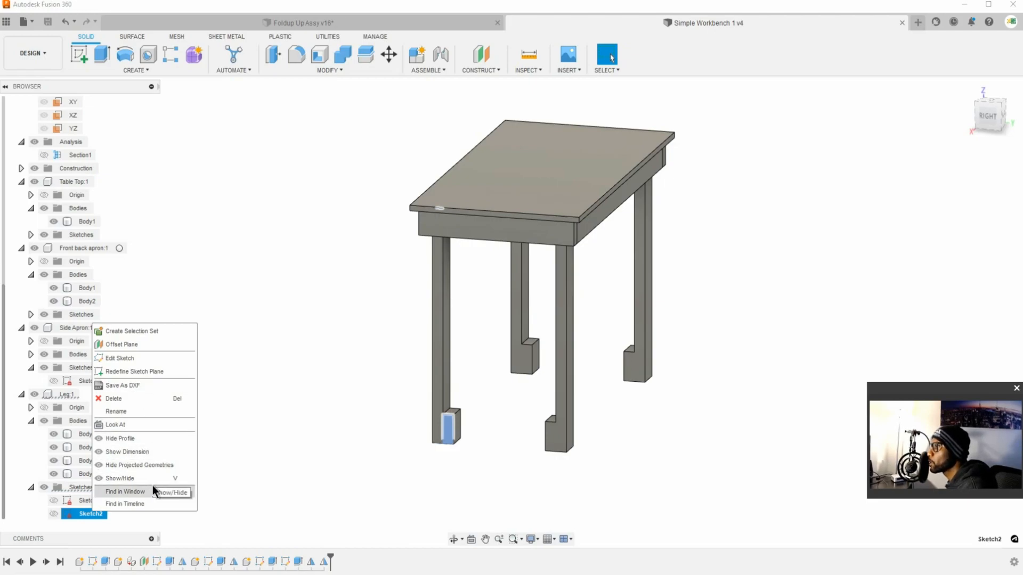
click(144, 504)
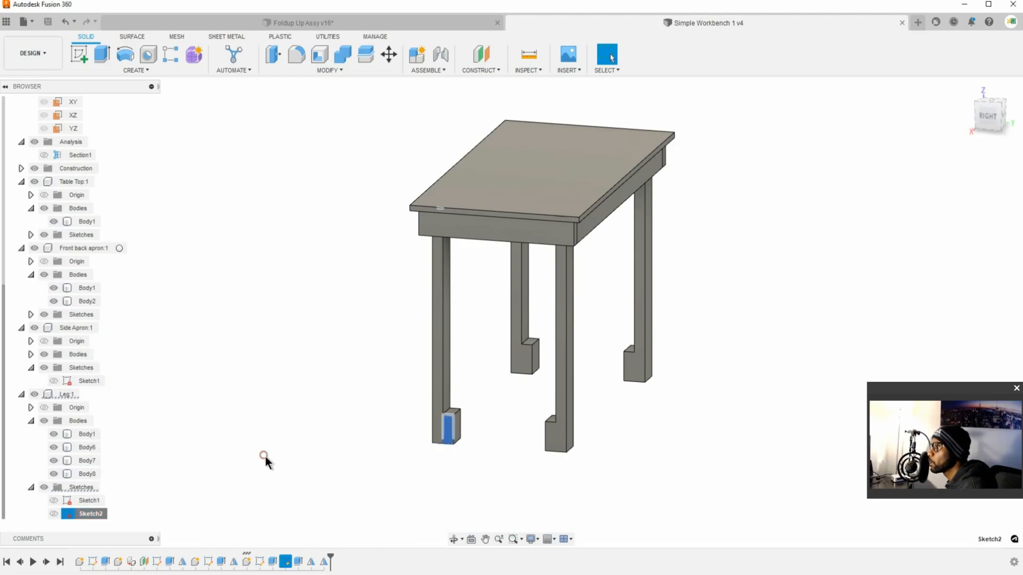
right_click(285, 563)
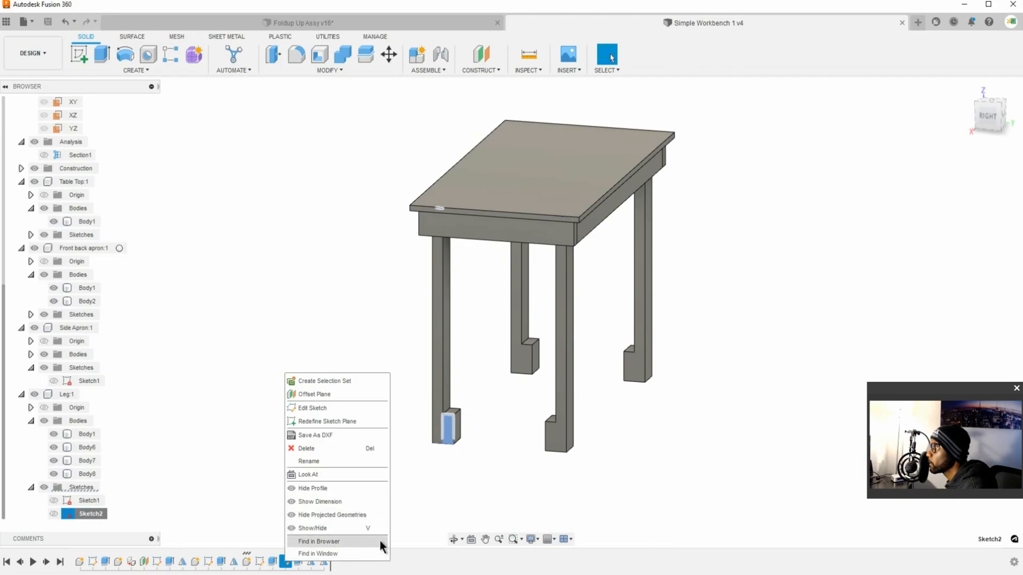
click(401, 515)
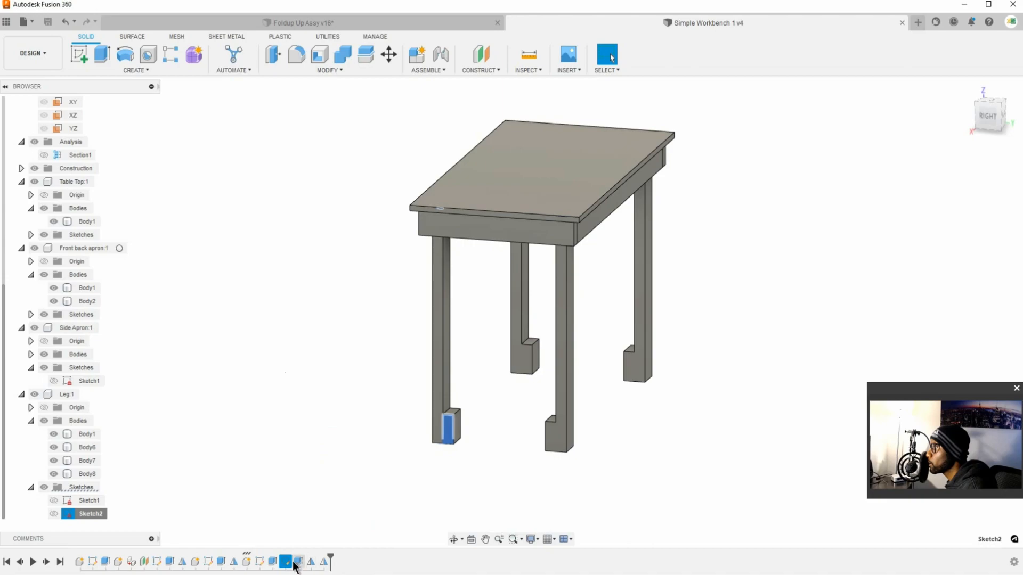
double_click(88, 513)
click(124, 488)
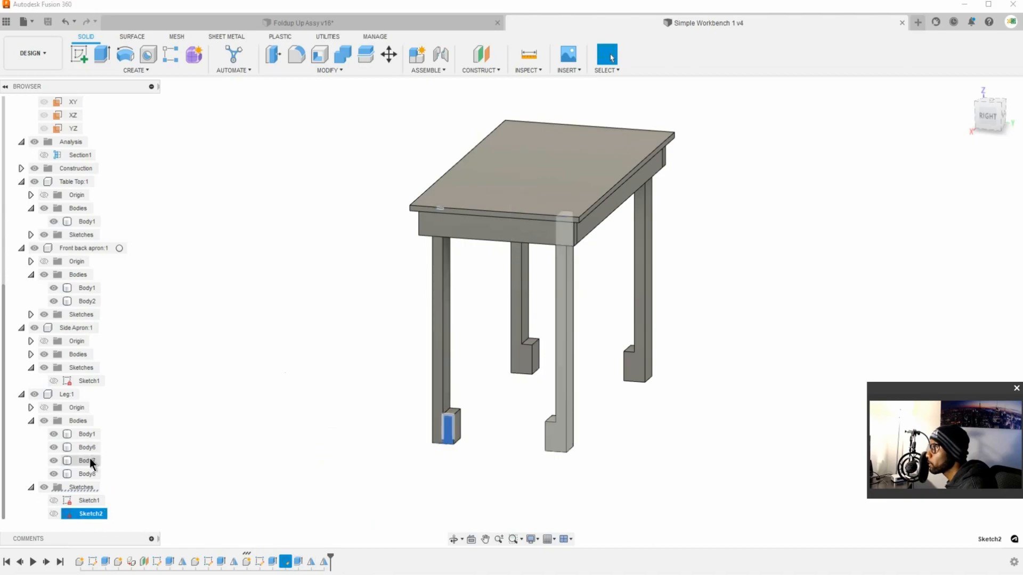
click(125, 452)
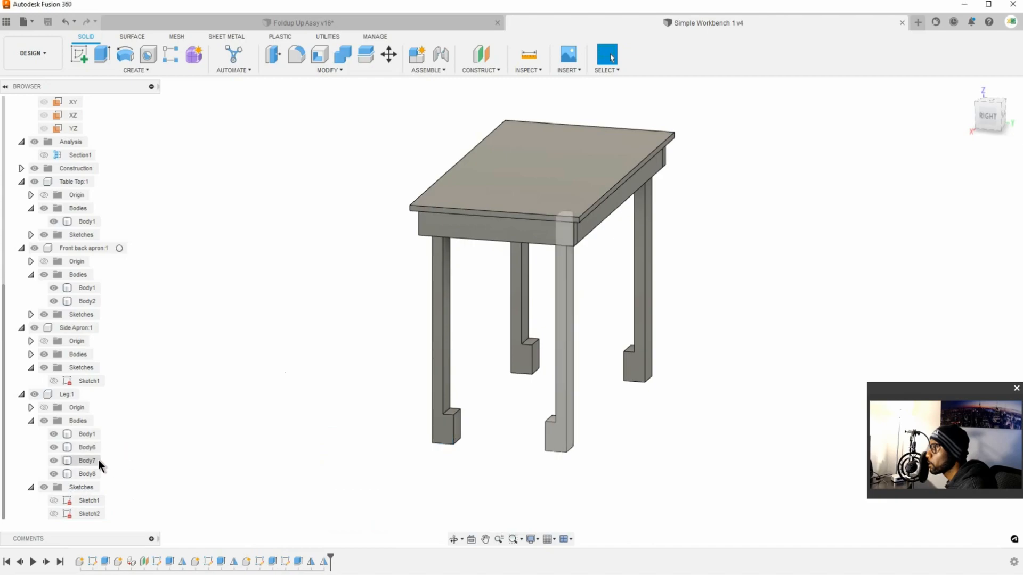
Step: Open the foot block's extrude feature, Extrude3, for editing
right_click(298, 561)
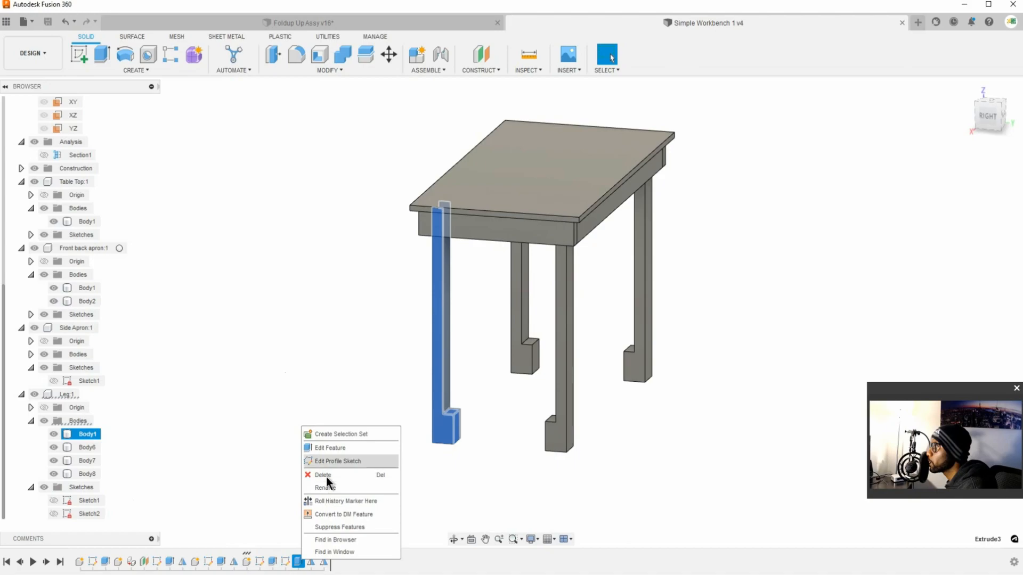
click(326, 449)
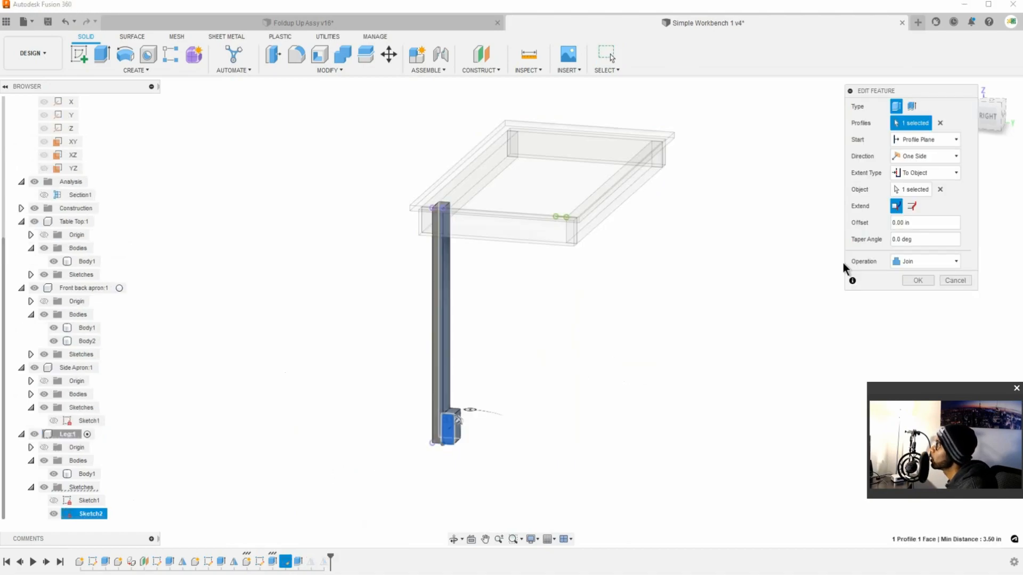
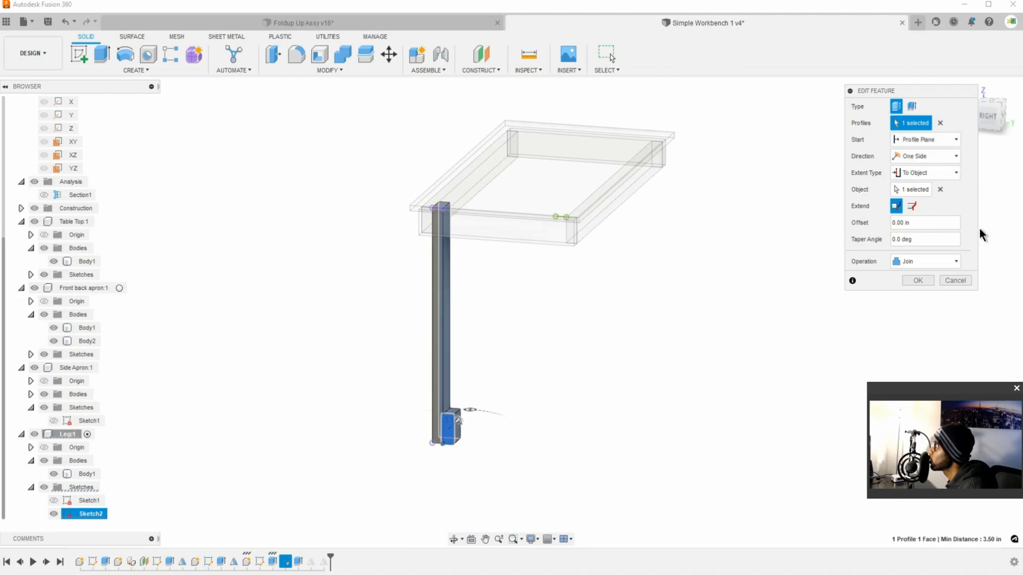
Step: Exit the extrude edit, try deleting the foot block's Extrude3 feature from the timeline, and undo the deletion
click(965, 279)
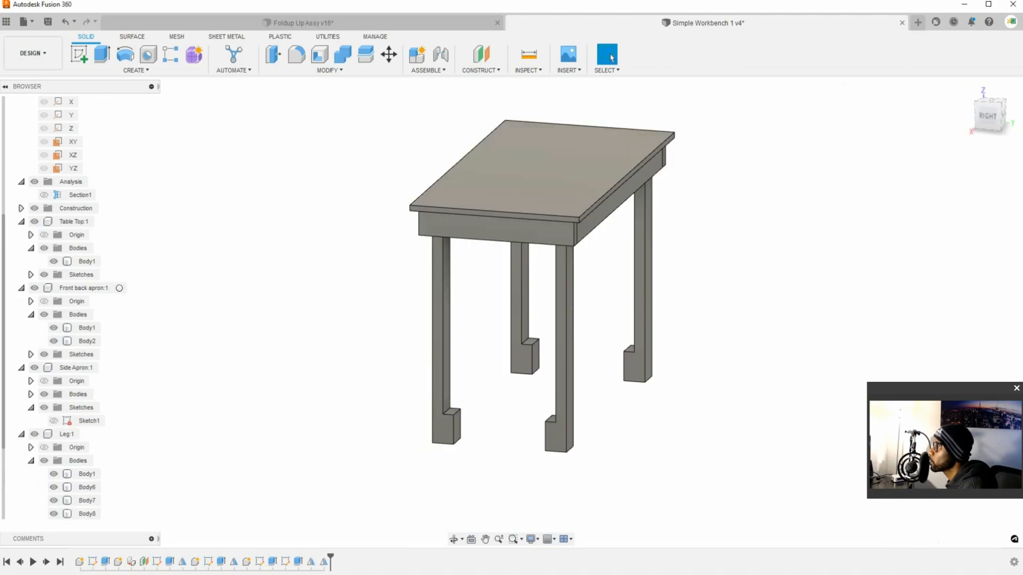
right_click(298, 562)
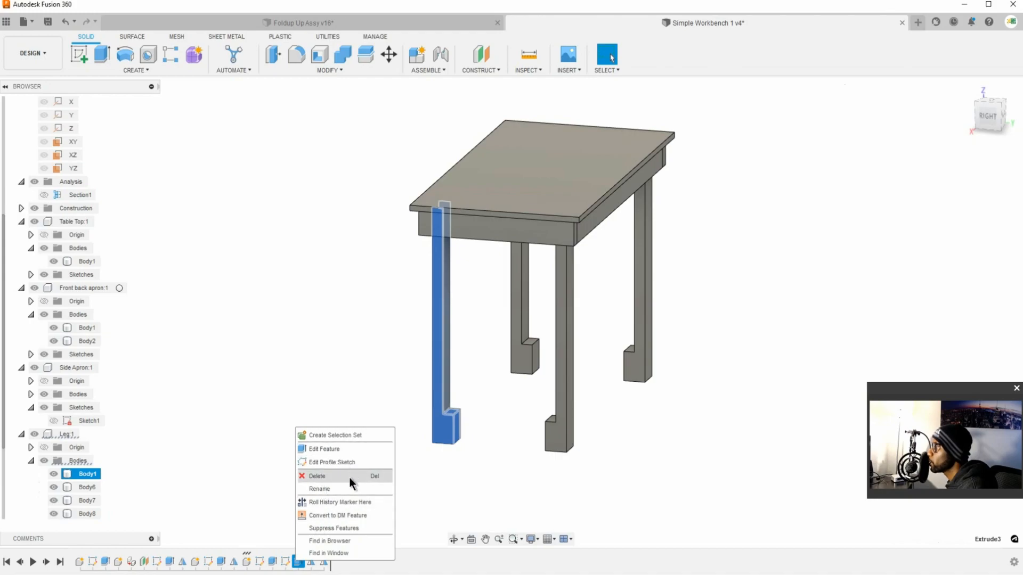
click(434, 465)
right_click(299, 561)
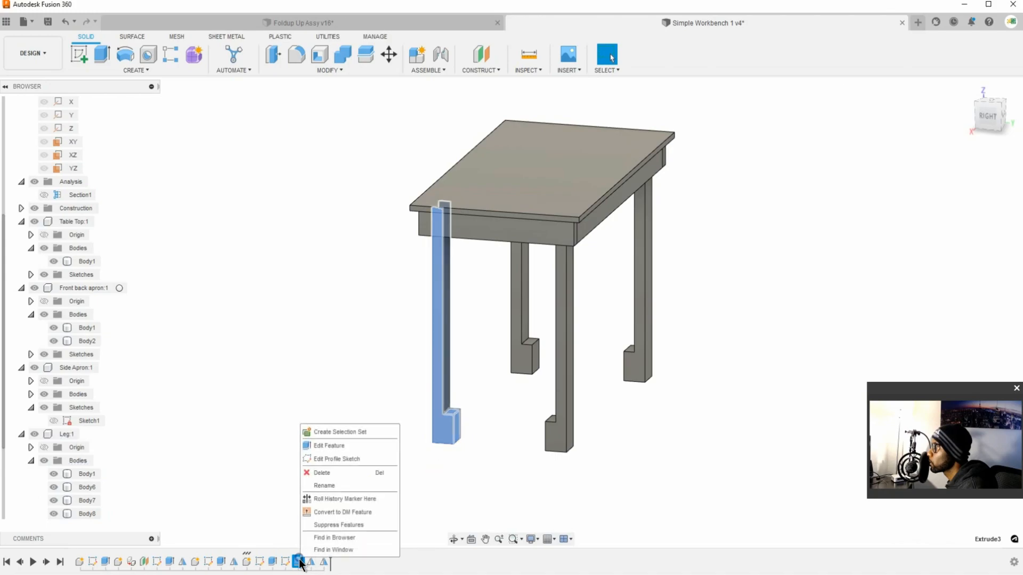
click(335, 473)
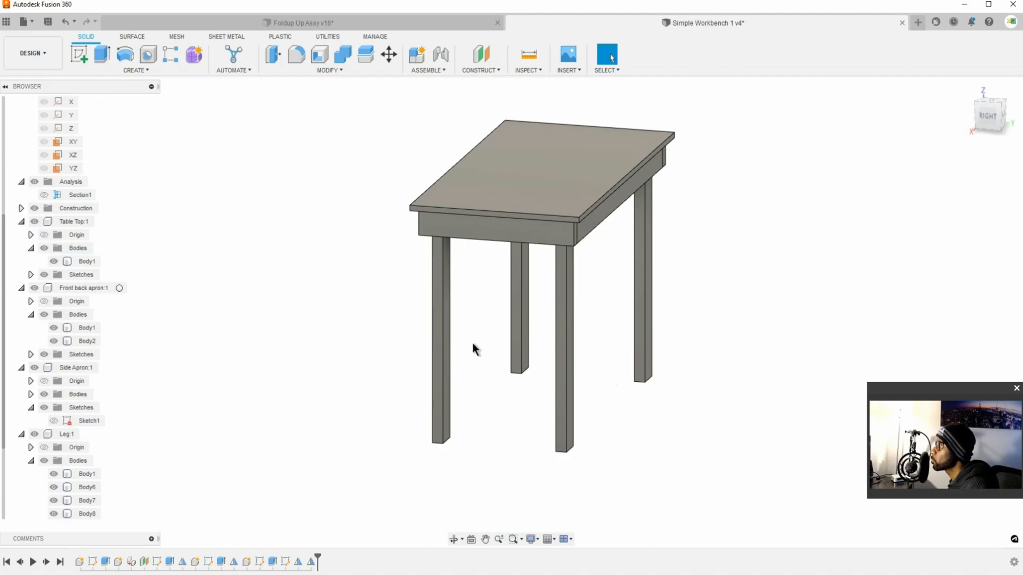
key(ctrl+z)
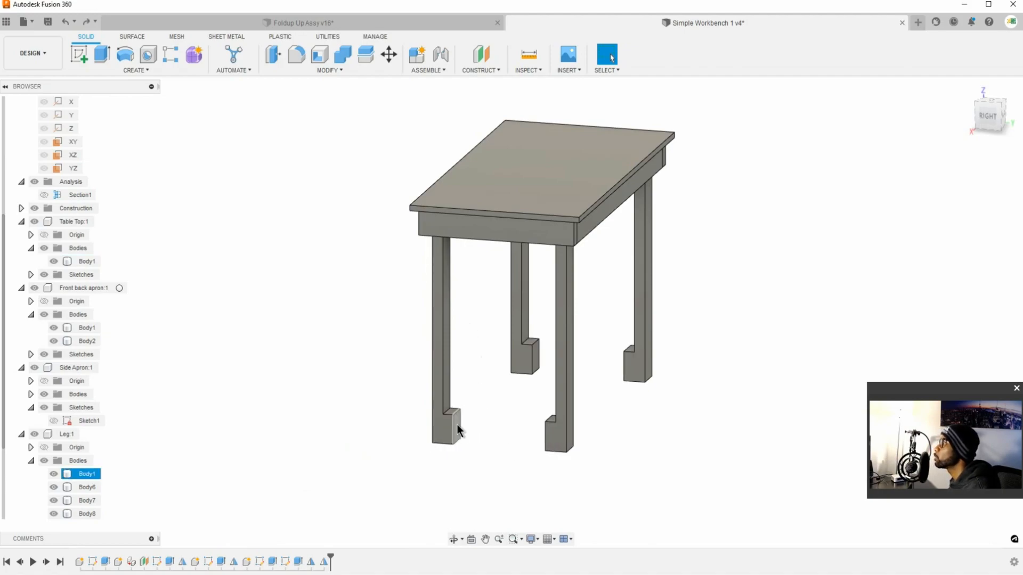
Step: Delete the foot block's extrude feature, Extrude3, from the timeline
right_click(296, 568)
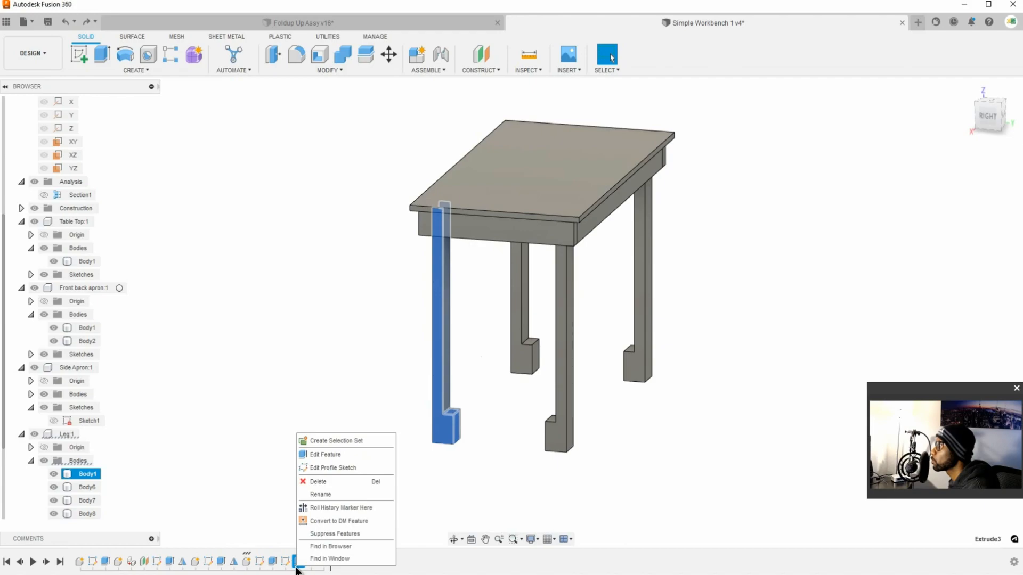
click(320, 482)
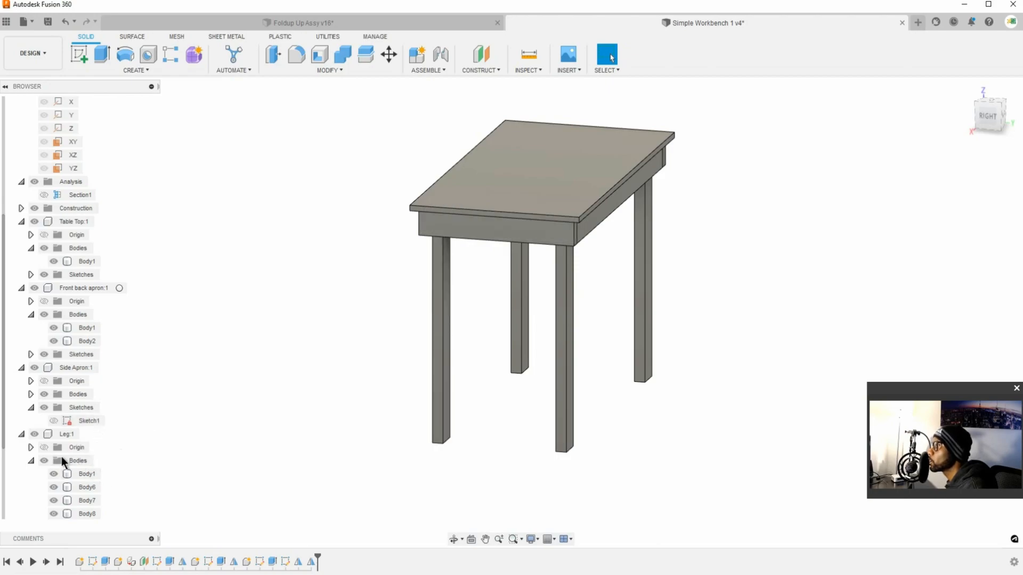
scroll(42, 475, down, 3)
click(87, 514)
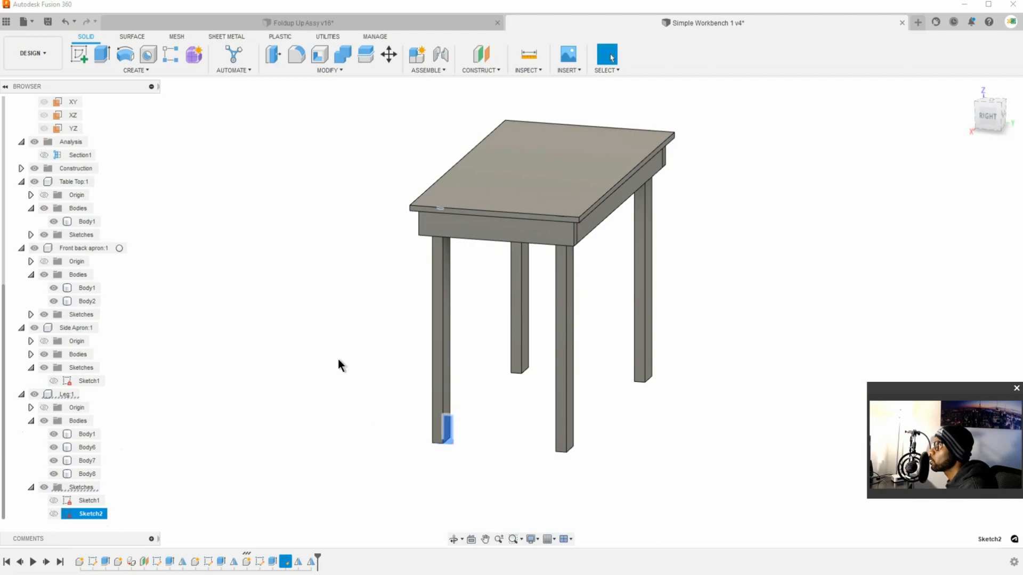
click(101, 54)
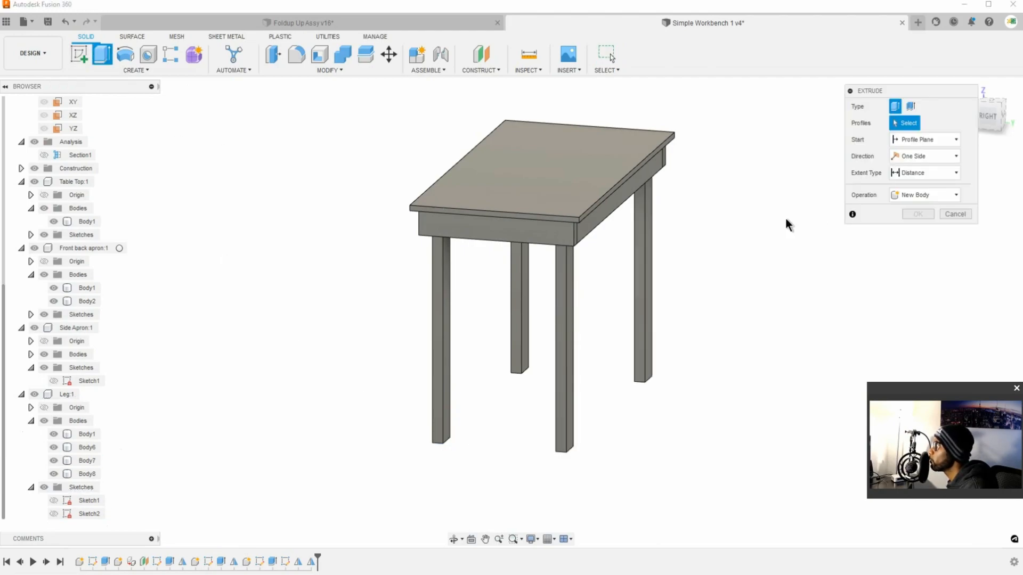
click(90, 513)
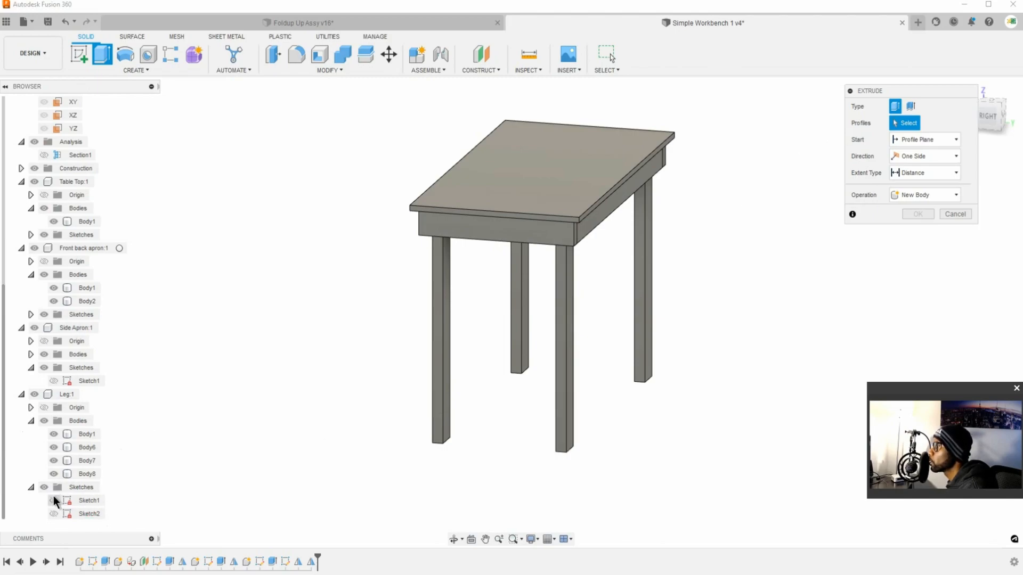
key(Escape)
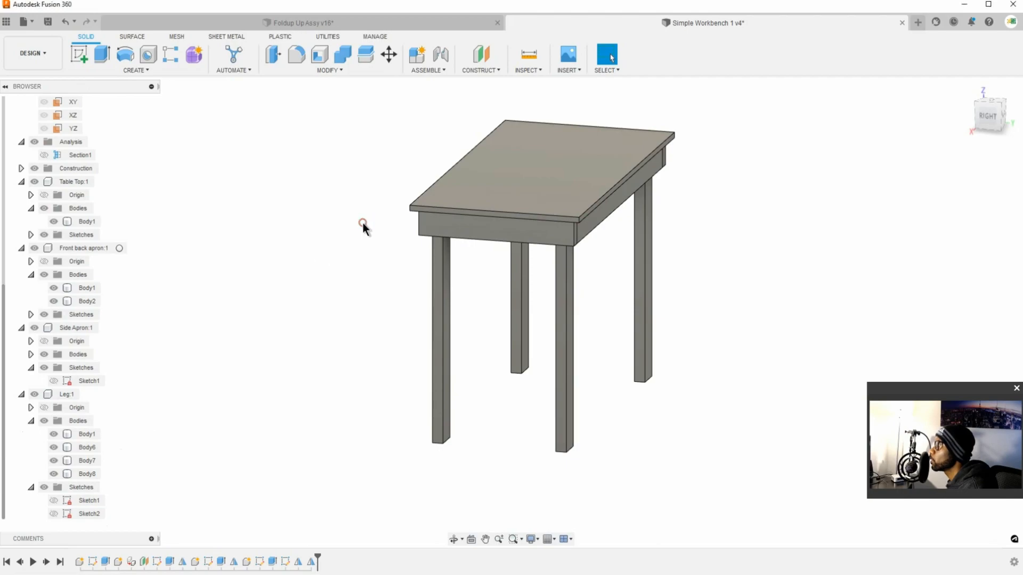
Step: Create and activate a new internal component named Stretcher in the workbench design
click(484, 66)
key(Escape)
click(450, 73)
click(445, 79)
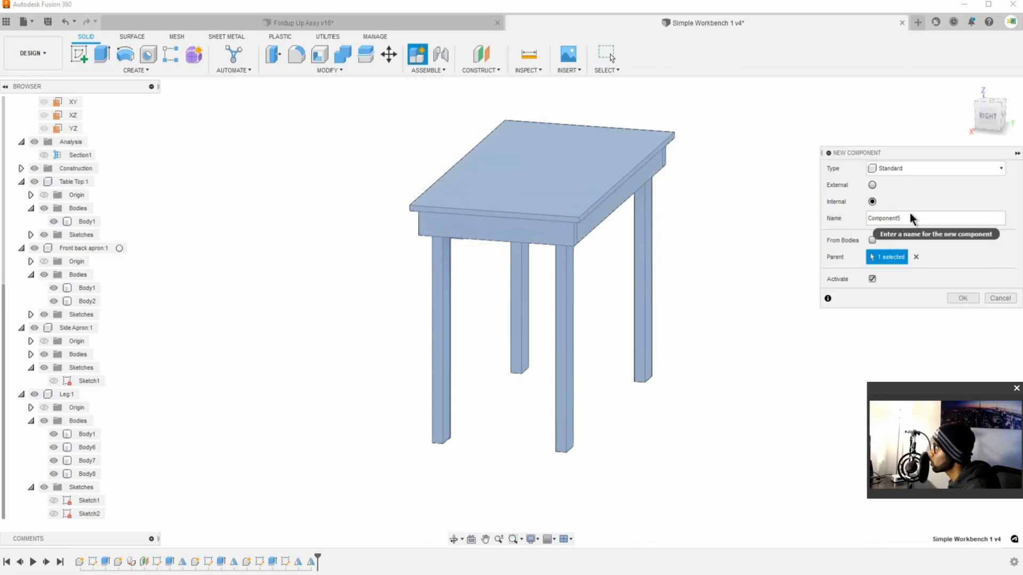
double_click(905, 218)
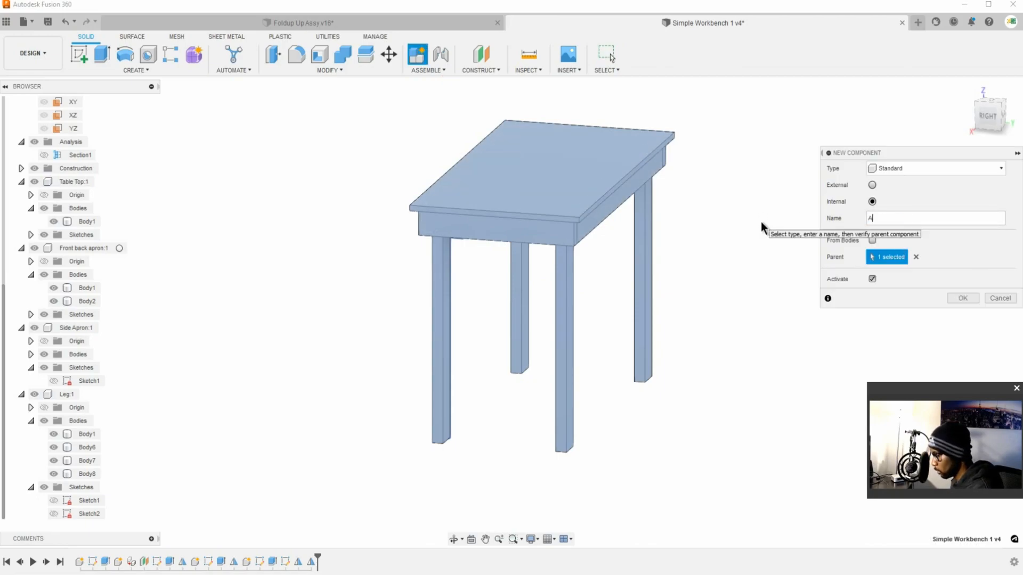
text(Stretcher)
key(Return)
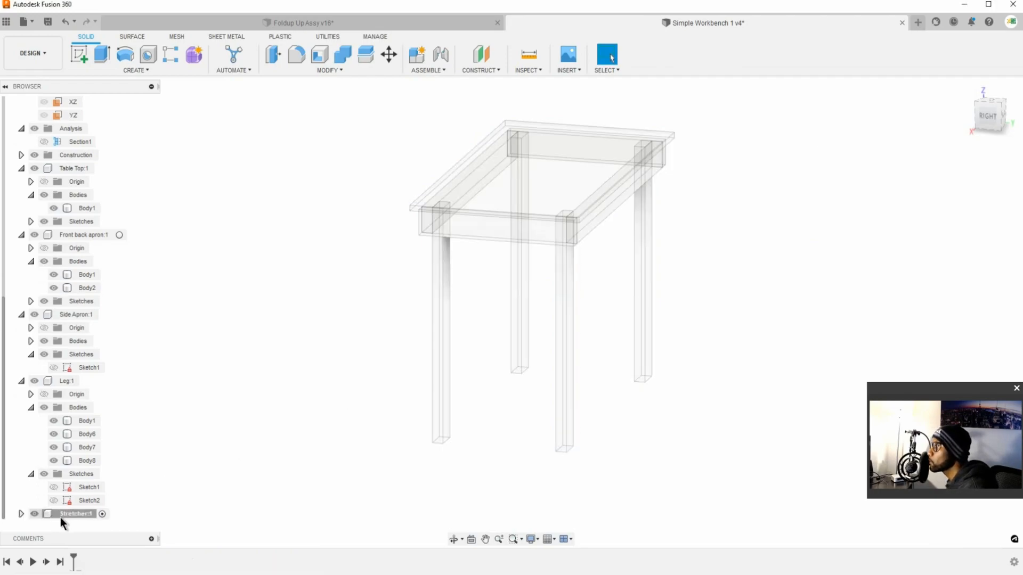
Step: Move Sketch2 from the Leg component into the Stretcher component and expand the Stretcher's sketches
click(22, 514)
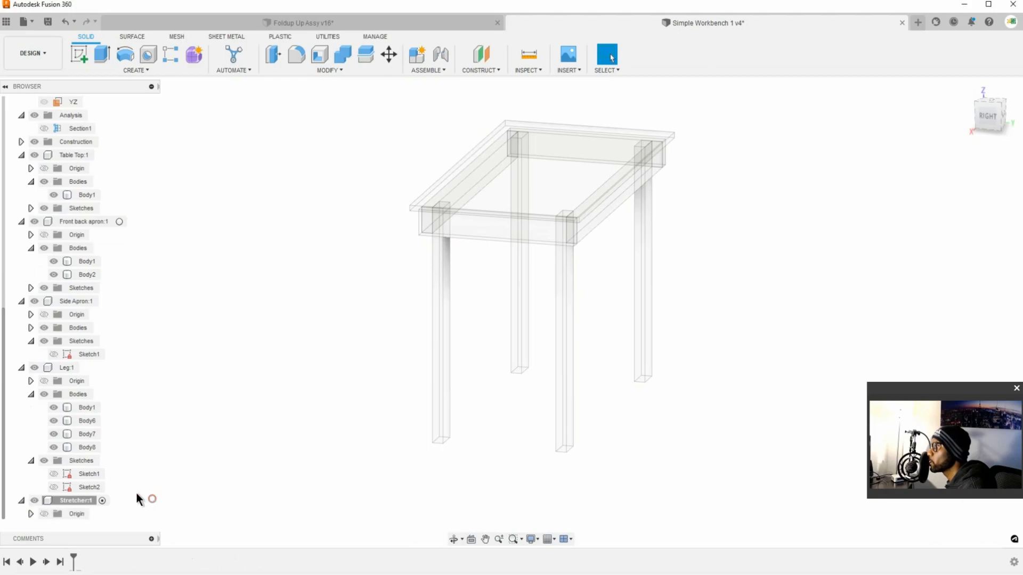
mouse_move(85, 494)
mouse_down()
mouse_move(75, 511)
mouse_move(71, 497)
mouse_up()
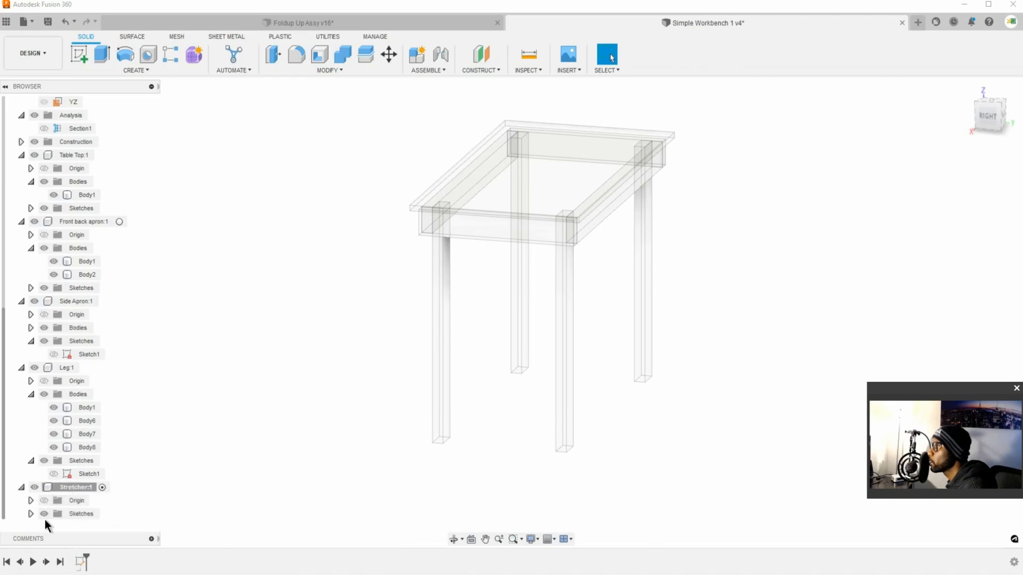
click(30, 514)
click(95, 507)
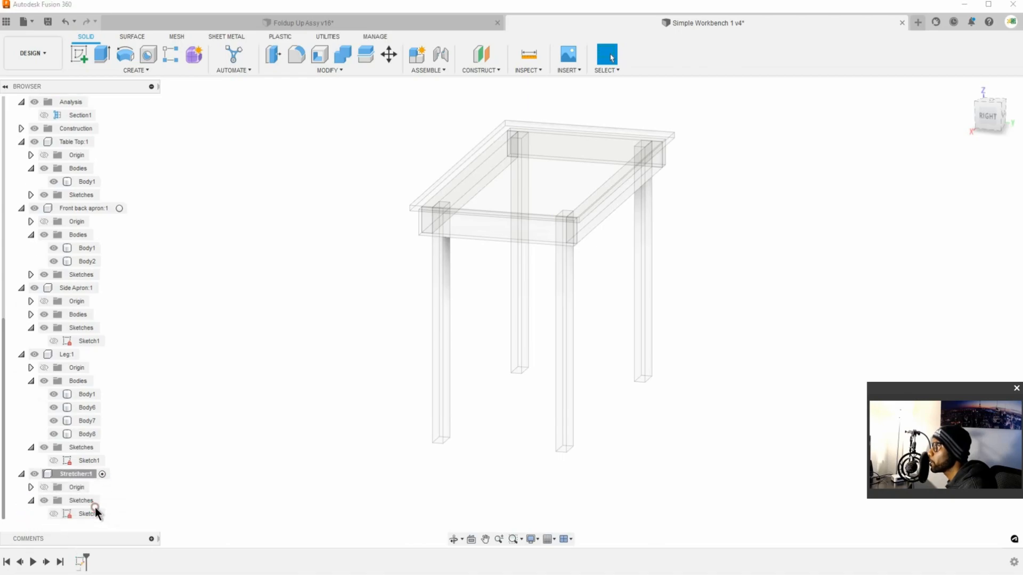
click(93, 513)
scroll(467, 417, down, 3)
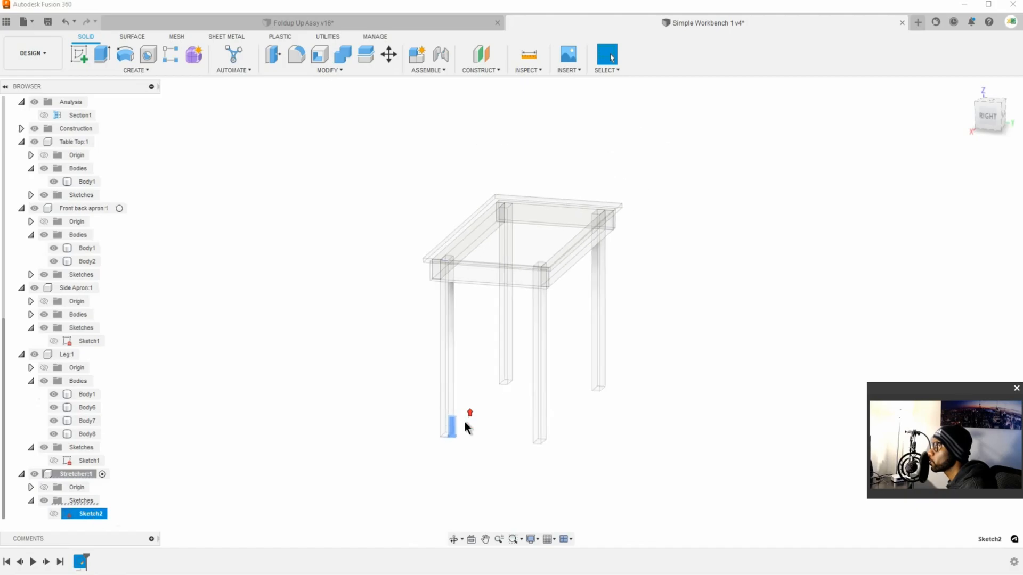
scroll(454, 431, up, 4)
scroll(452, 433, down, 5)
scroll(455, 428, up, 4)
scroll(456, 427, up, 3)
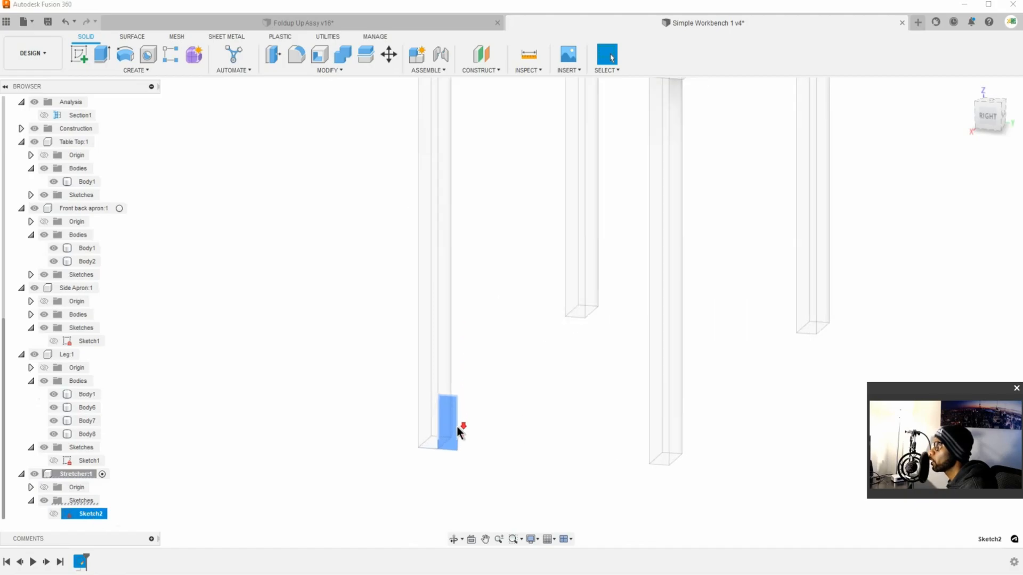
click(92, 53)
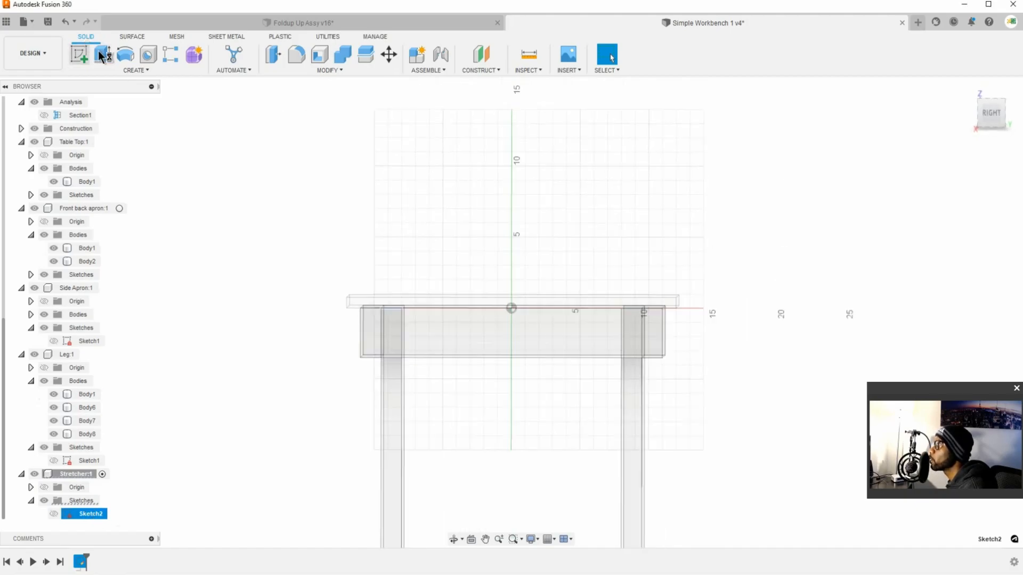
click(702, 60)
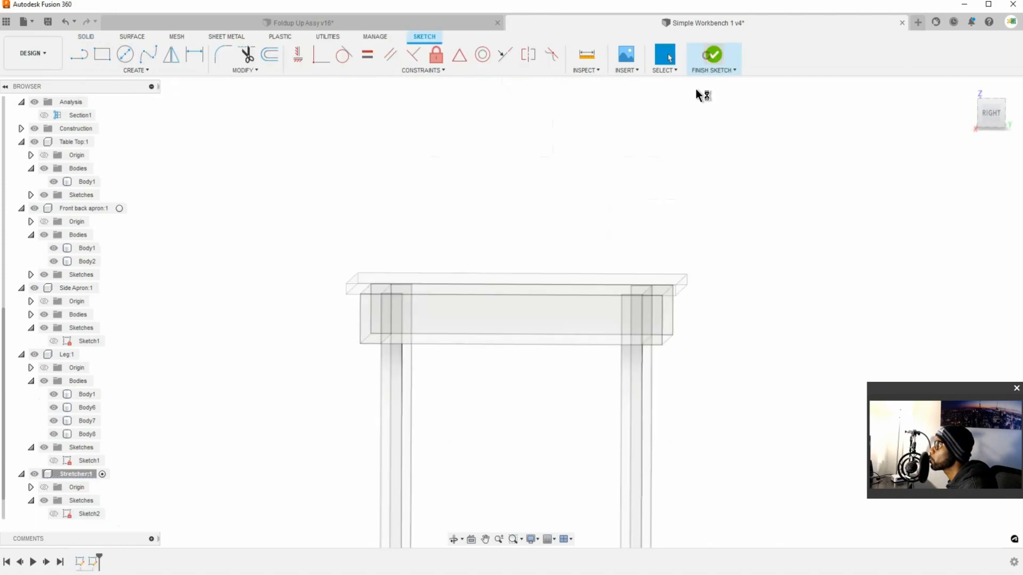
Step: Make the Stretcher's Sketch2 visible and pick its rectangular profile beside the leg for an extrusion
click(98, 514)
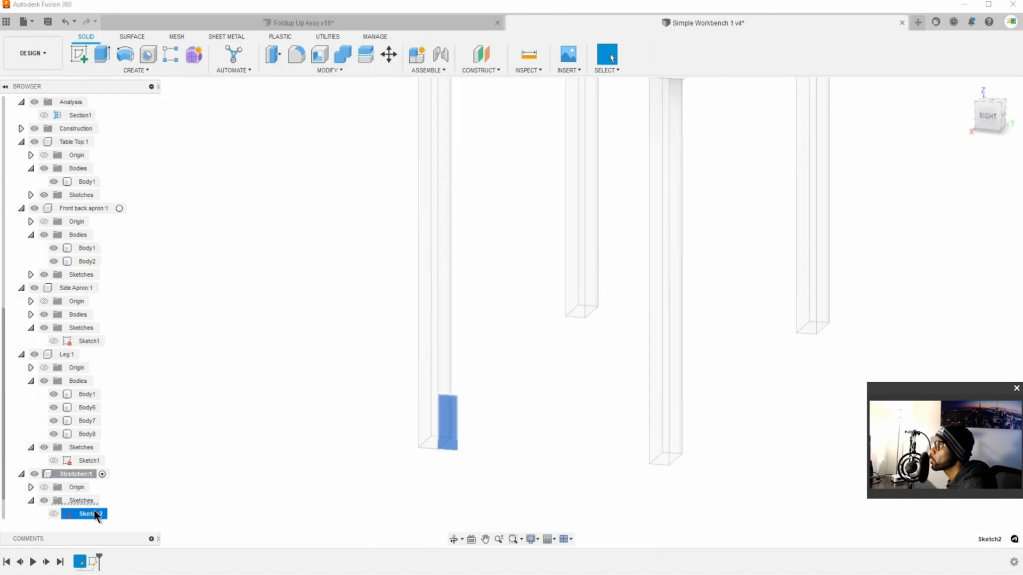
click(102, 54)
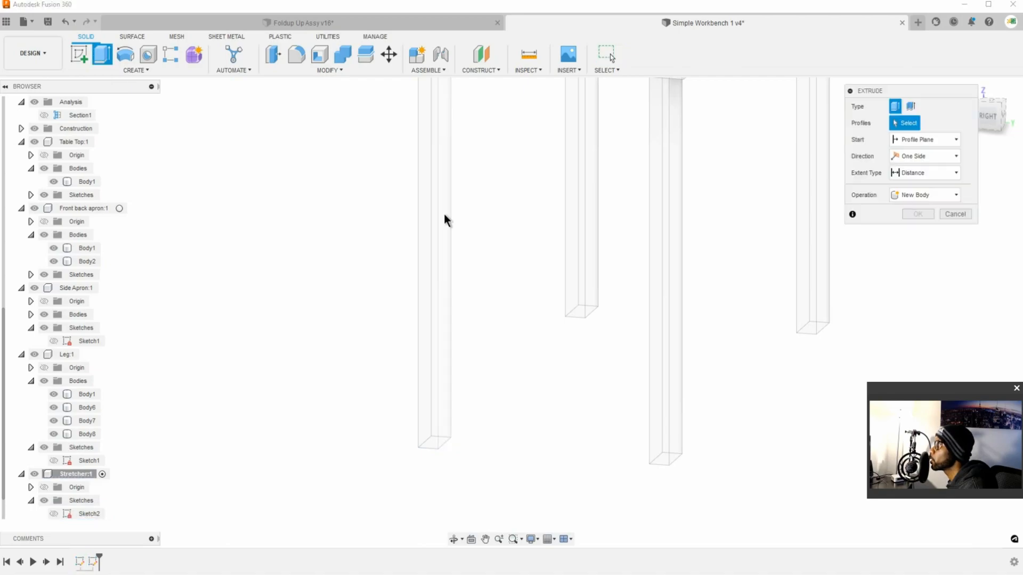
click(85, 514)
click(54, 514)
click(452, 424)
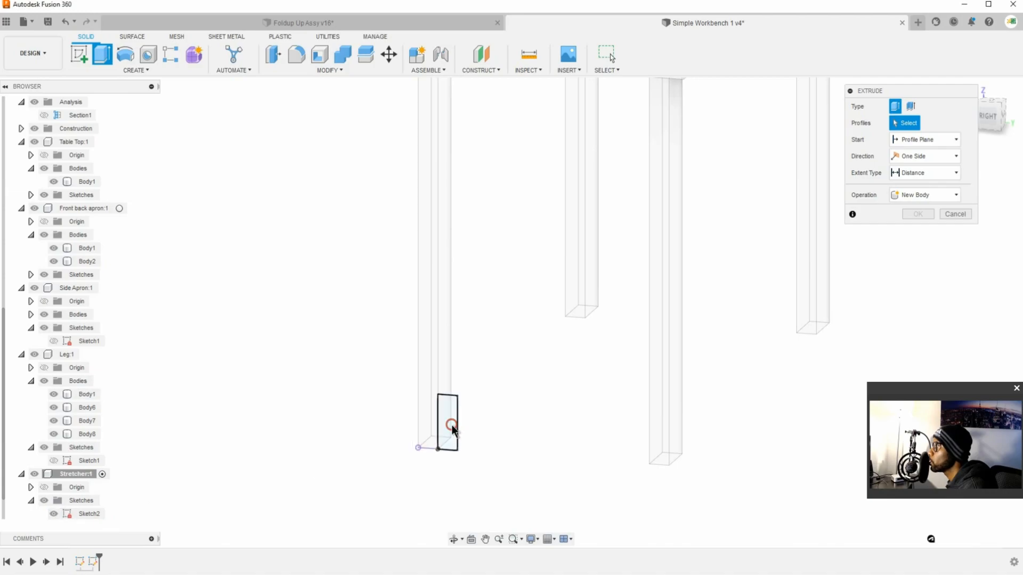
Step: Try to extrude the Sketch2 profile as a new body, extending it to the outer face of the opposite leg
drag(447, 424, 604, 320)
shift+middle_drag(706, 309, 243, 195)
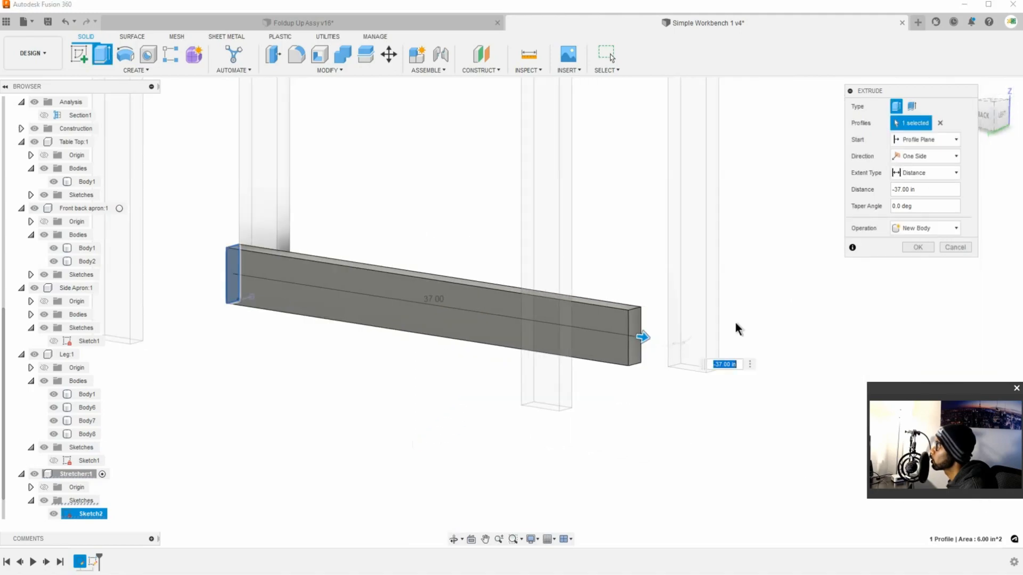
click(952, 173)
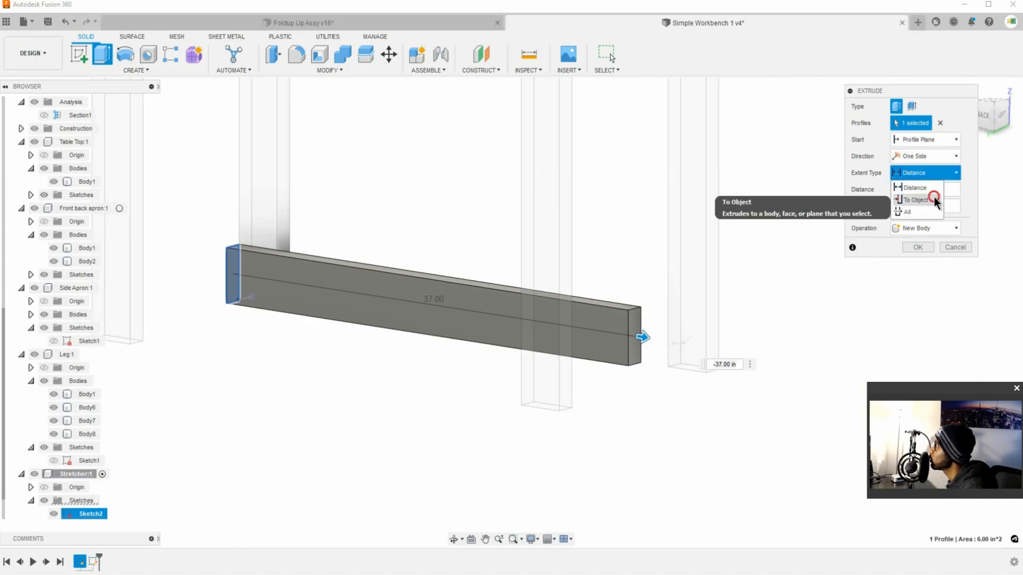
click(916, 200)
click(709, 332)
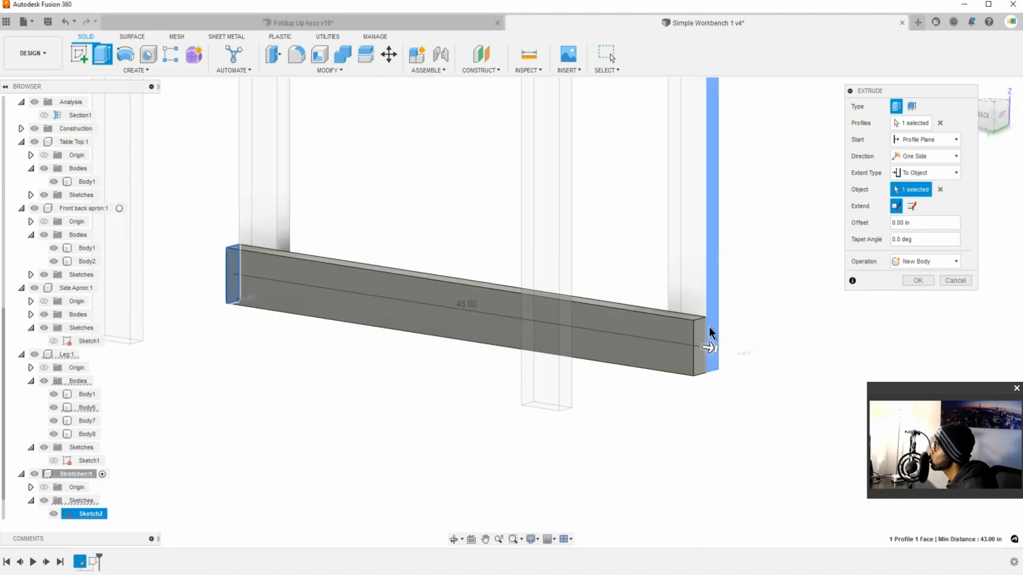
shift+middle_drag(639, 319, 620, 362)
scroll(595, 297, down, 5)
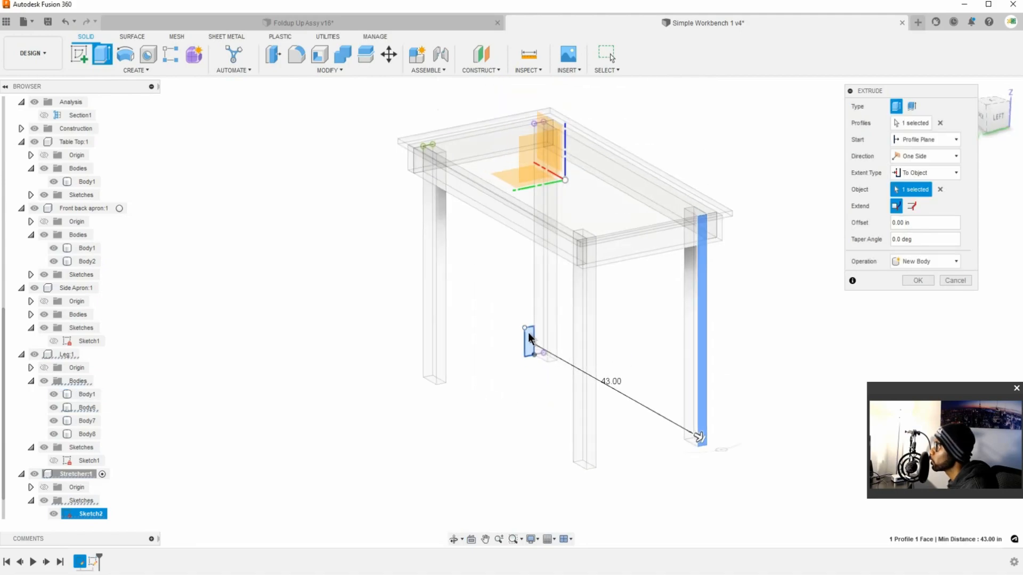
click(917, 282)
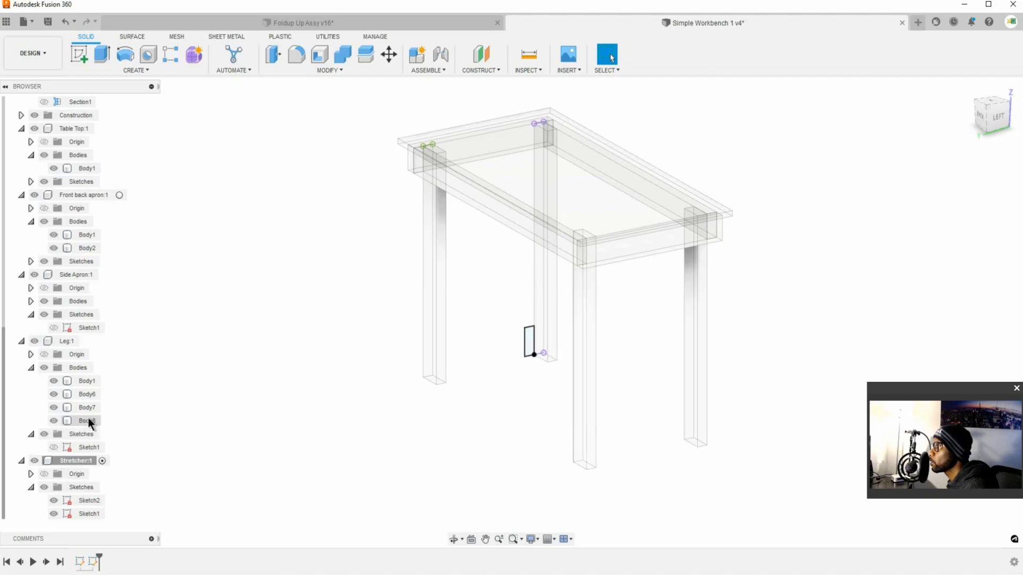
Step: Extrude the Stretcher's Sketch2 profile as a new body, using To Object with the outer face of the leg at the opposite end
scroll(113, 402, up, 1)
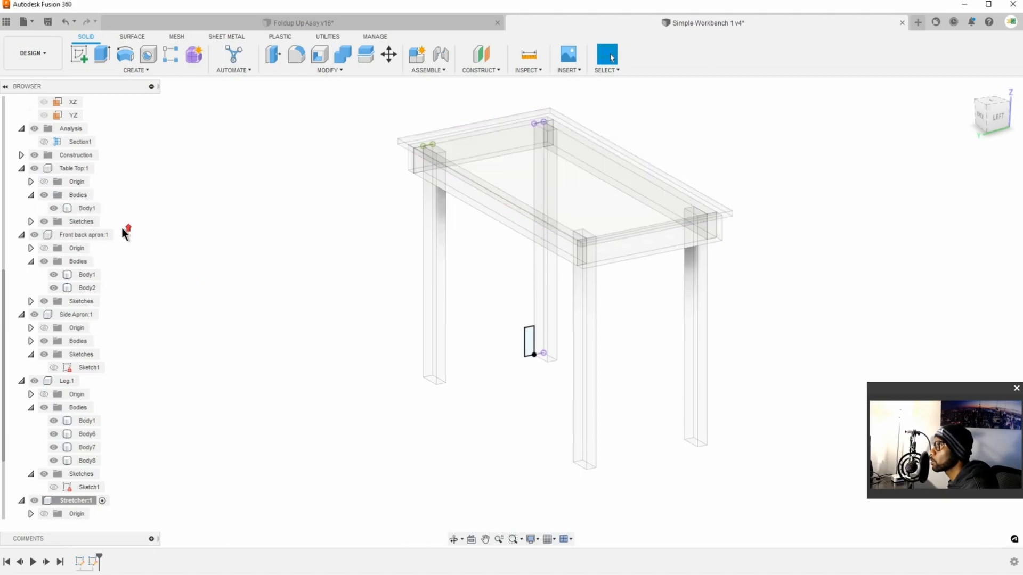
scroll(124, 234, up, 2)
scroll(122, 228, down, 1)
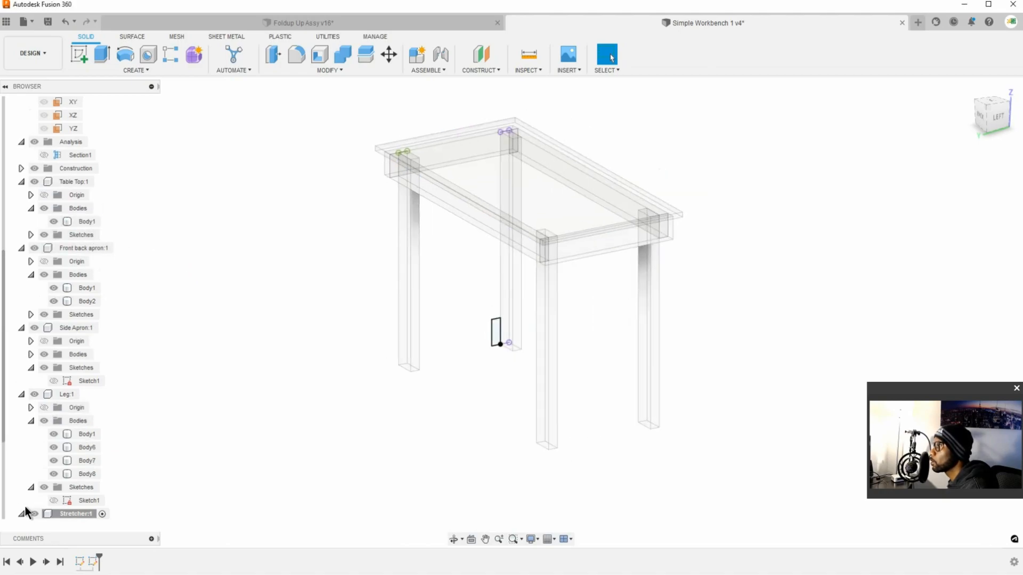
click(102, 53)
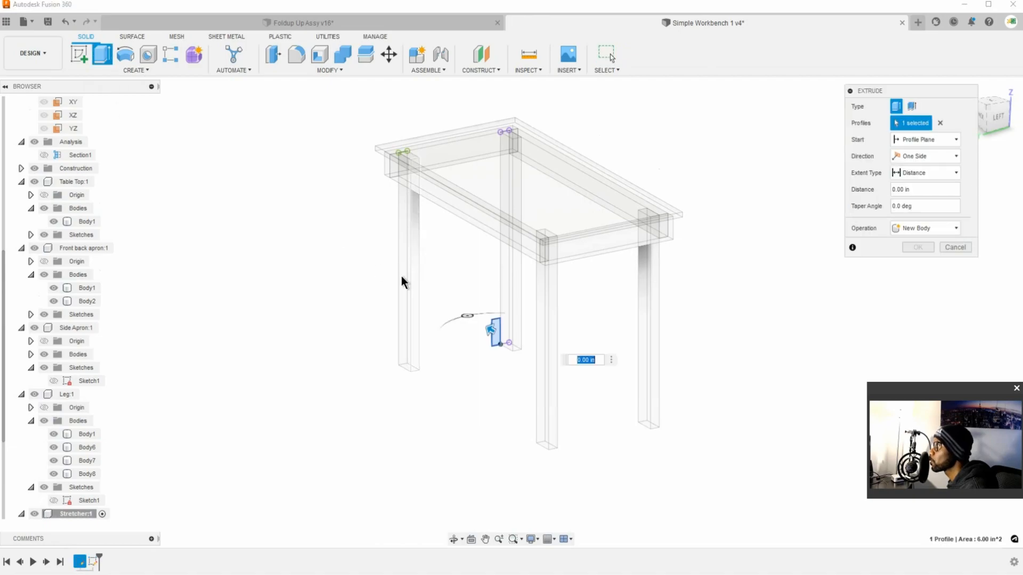
drag(486, 327, 567, 375)
drag(491, 329, 588, 384)
click(927, 172)
click(926, 201)
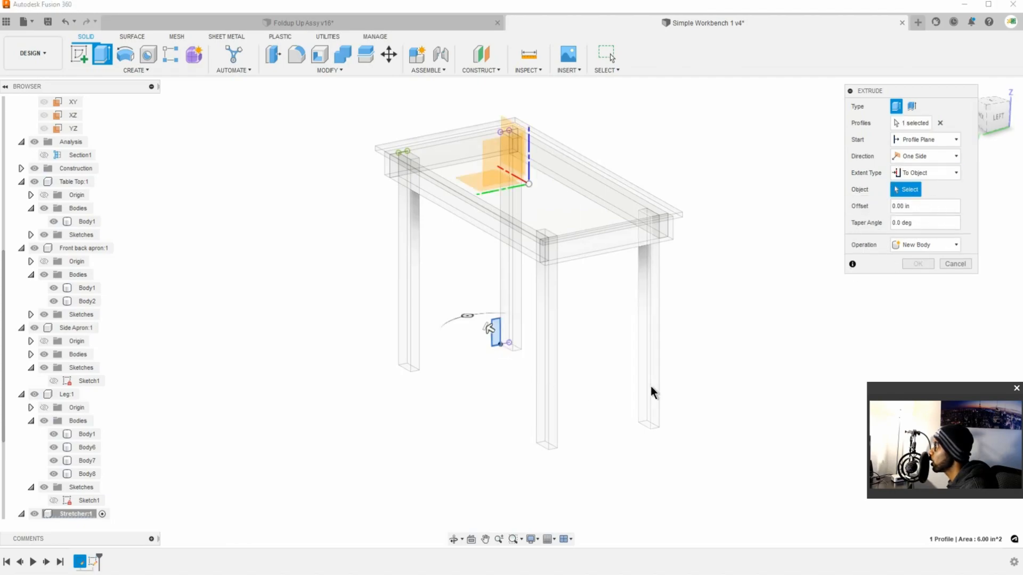
click(657, 409)
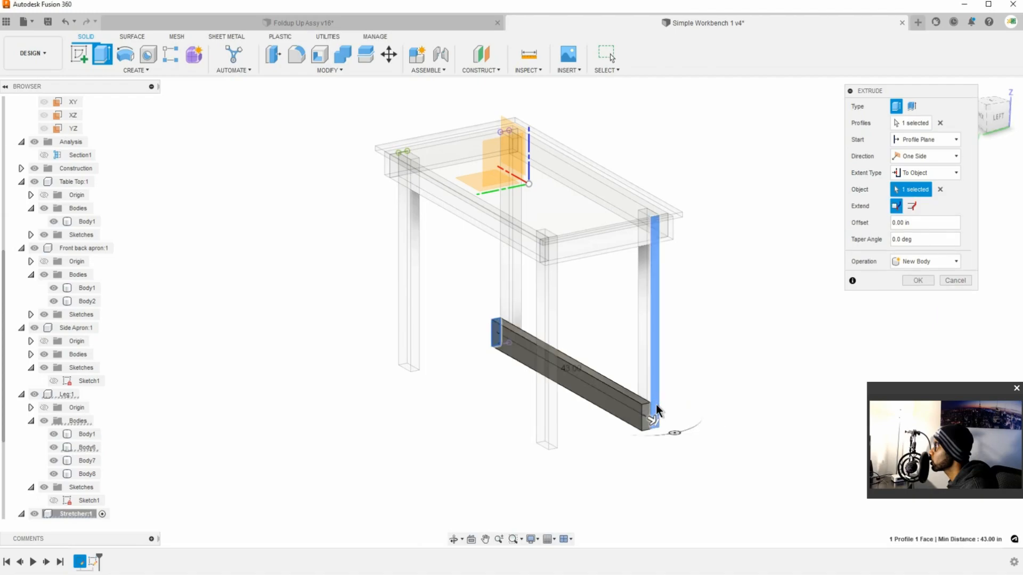
click(920, 280)
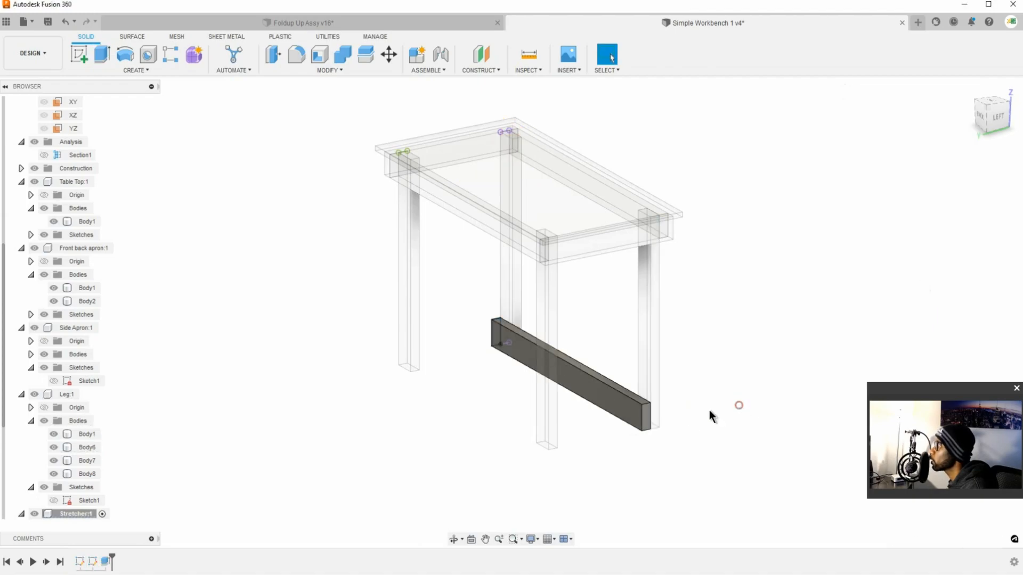
Step: Mirror the Stretcher body across the XZ origin plane as a new body on the opposite side of the workbench
scroll(98, 191, up, 1)
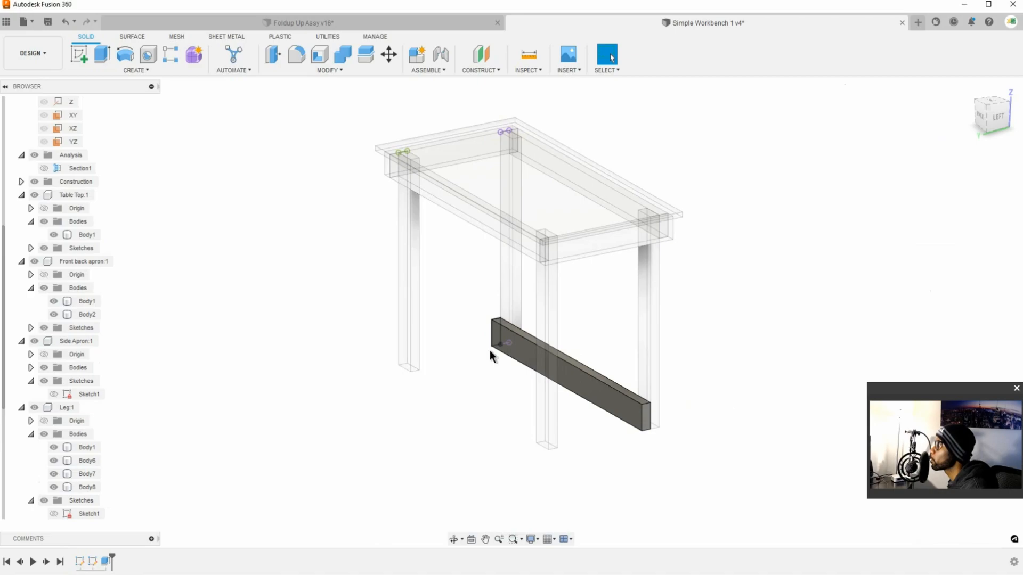
shift+middle_drag(526, 385, 499, 388)
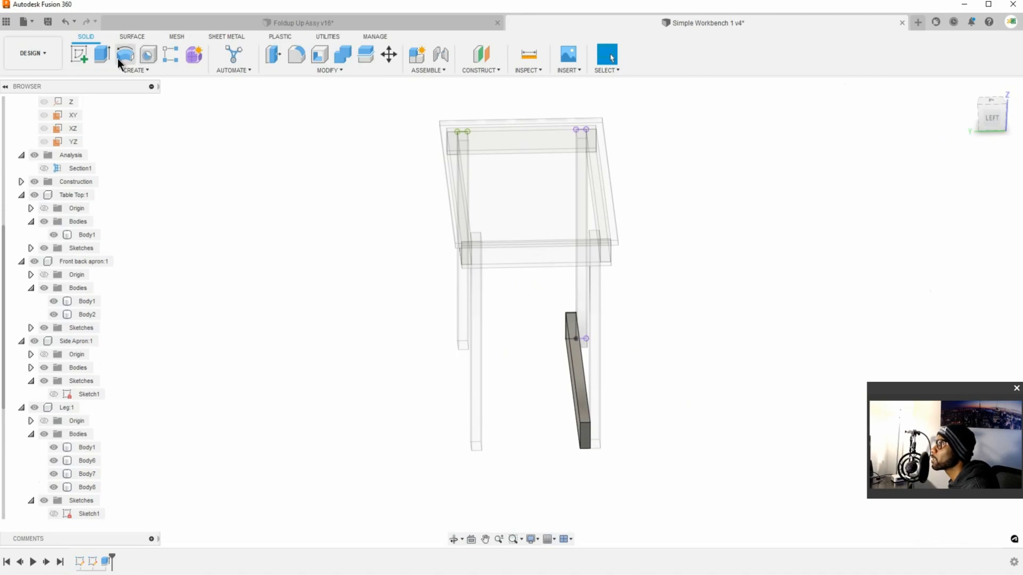
click(172, 70)
click(104, 329)
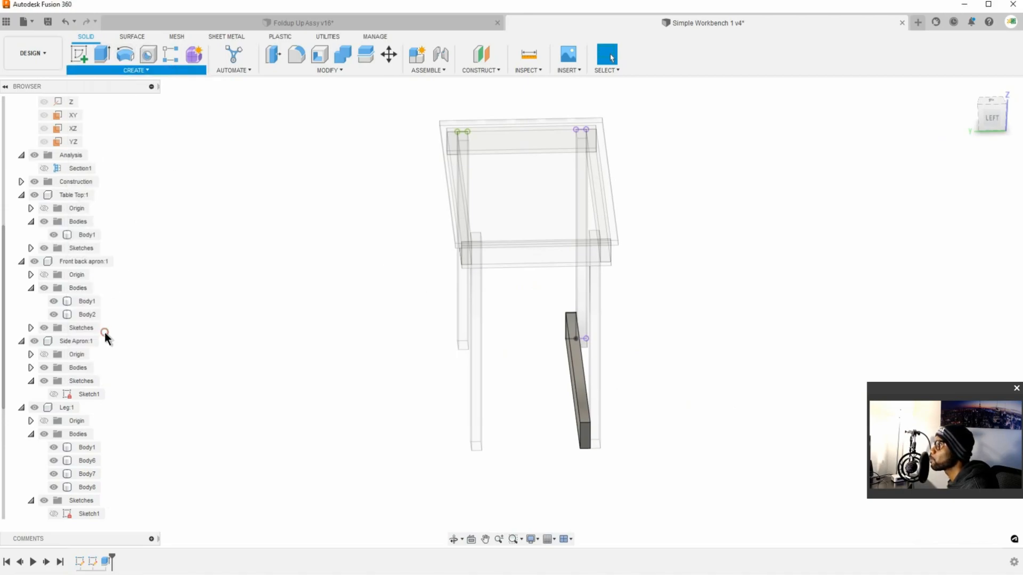
scroll(72, 228, up, 5)
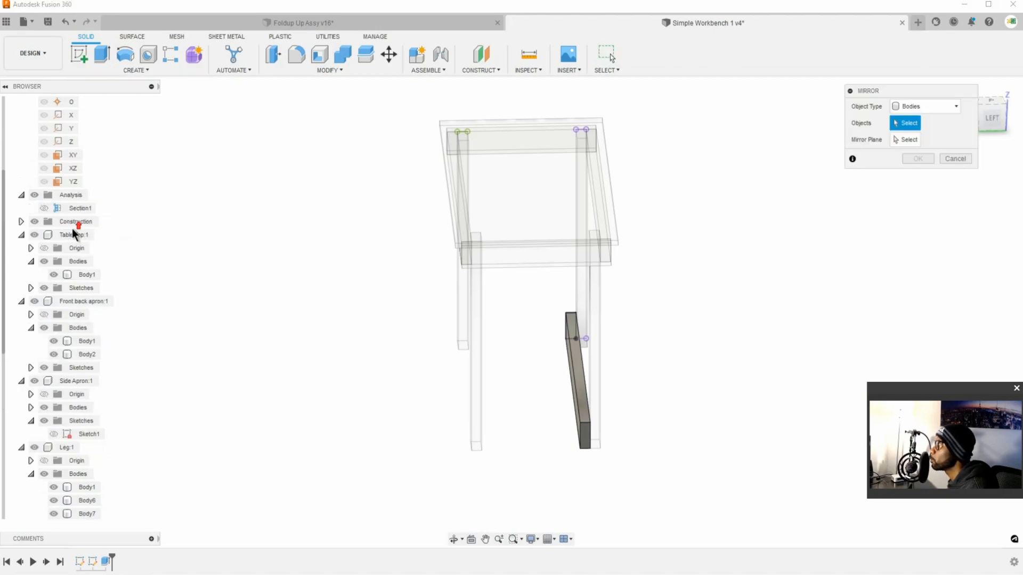
scroll(74, 231, up, 2)
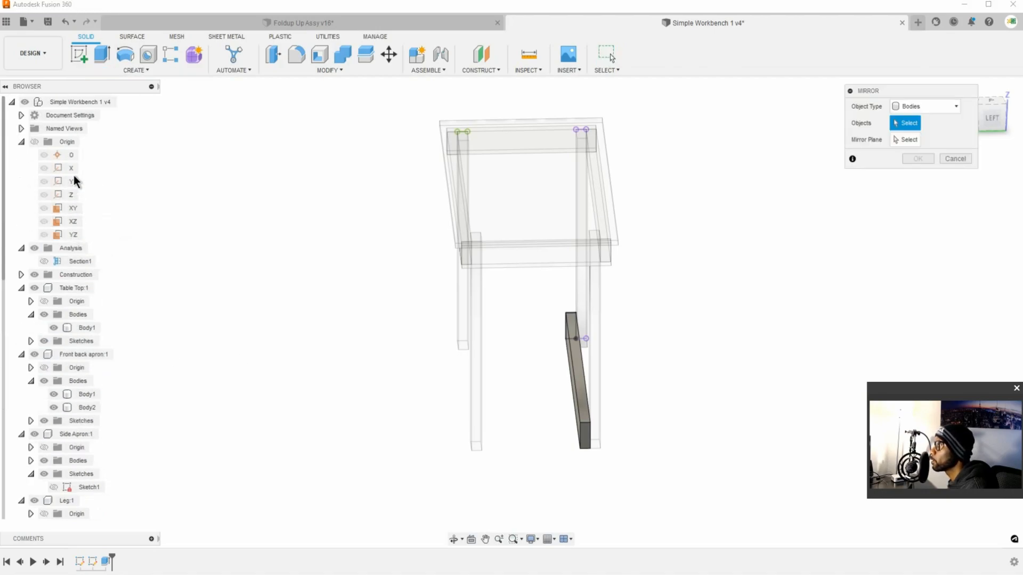
shift+middle_drag(671, 378, 719, 388)
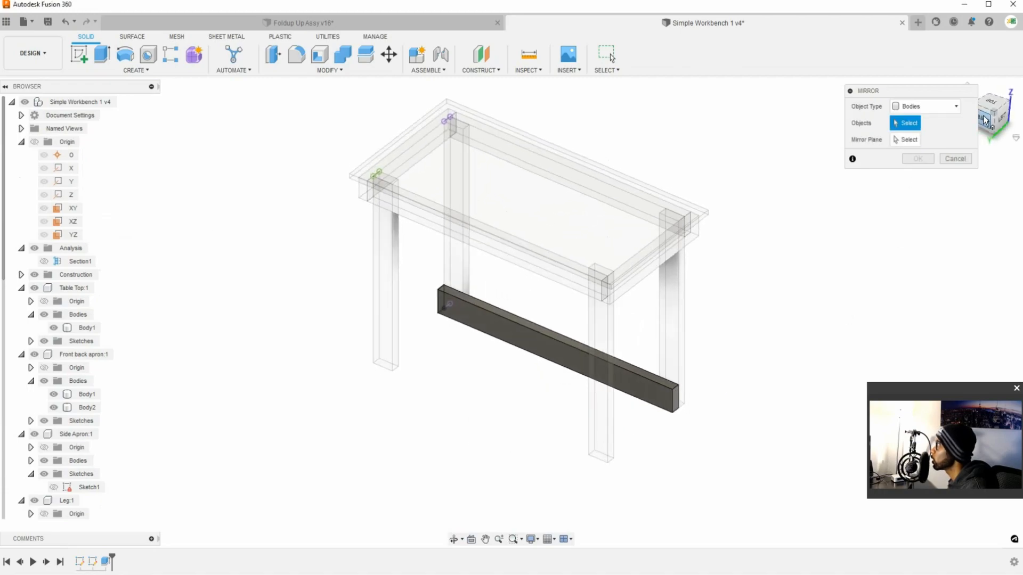
drag(959, 94, 895, 98)
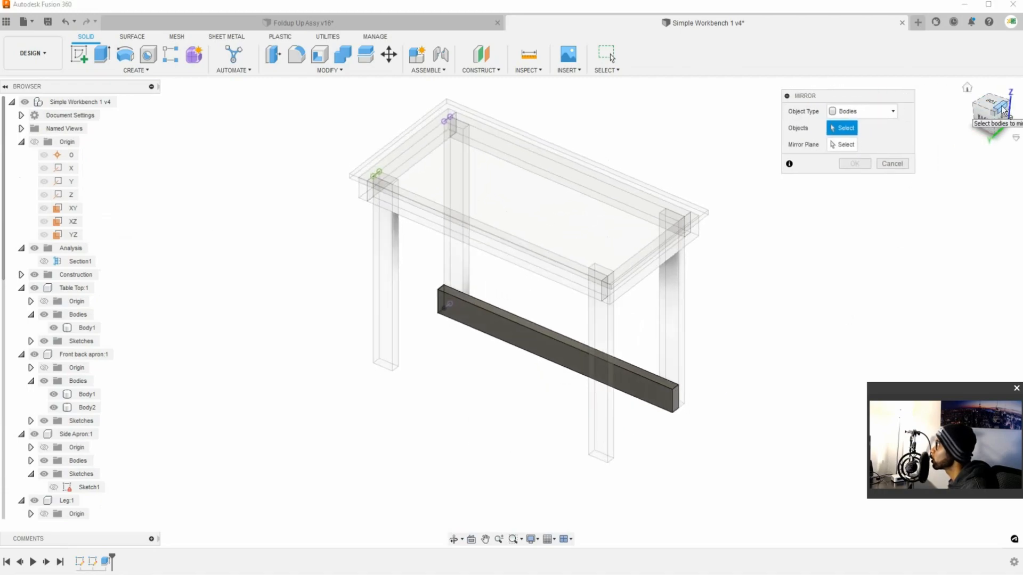
click(74, 222)
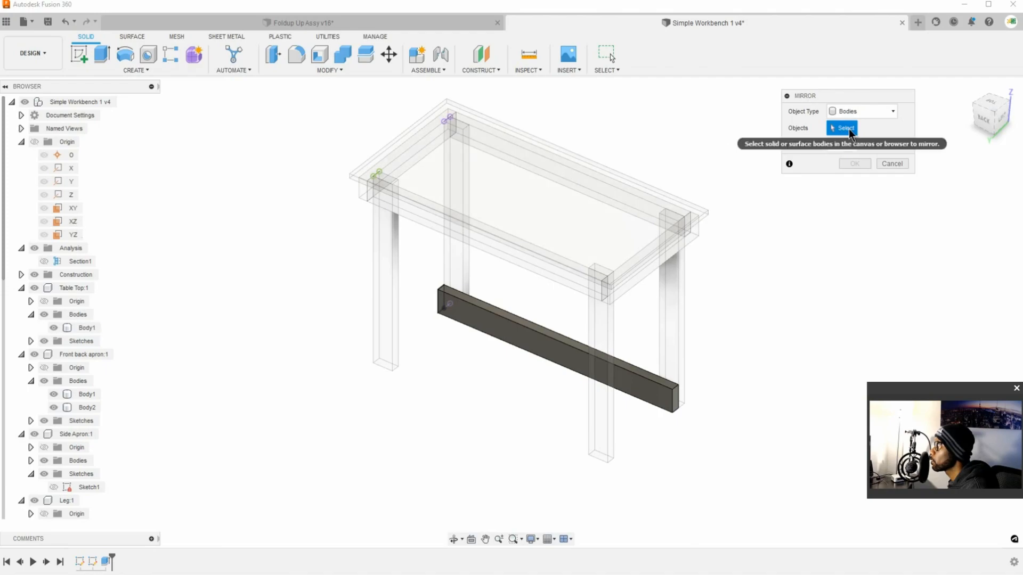
click(638, 382)
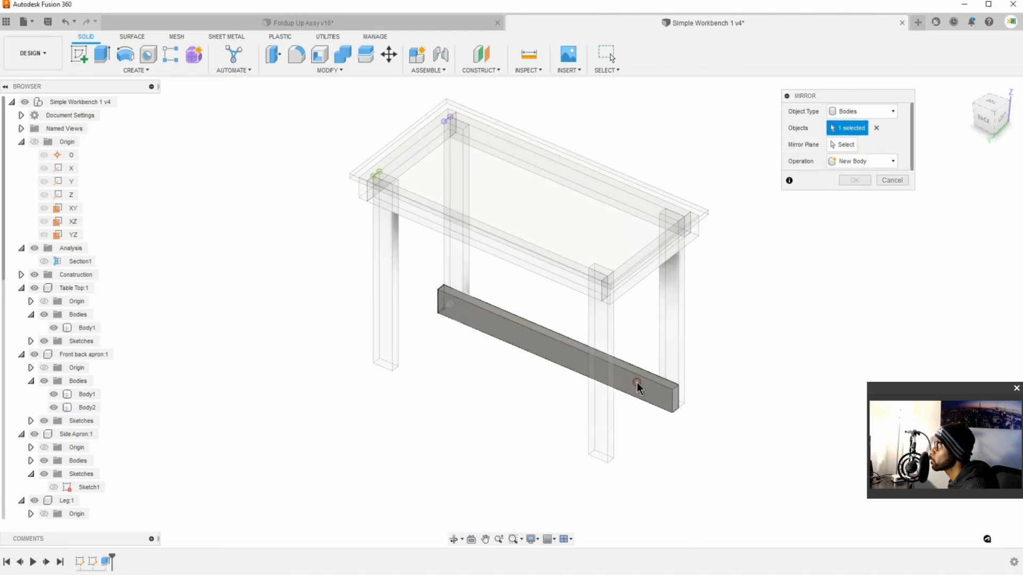
click(844, 148)
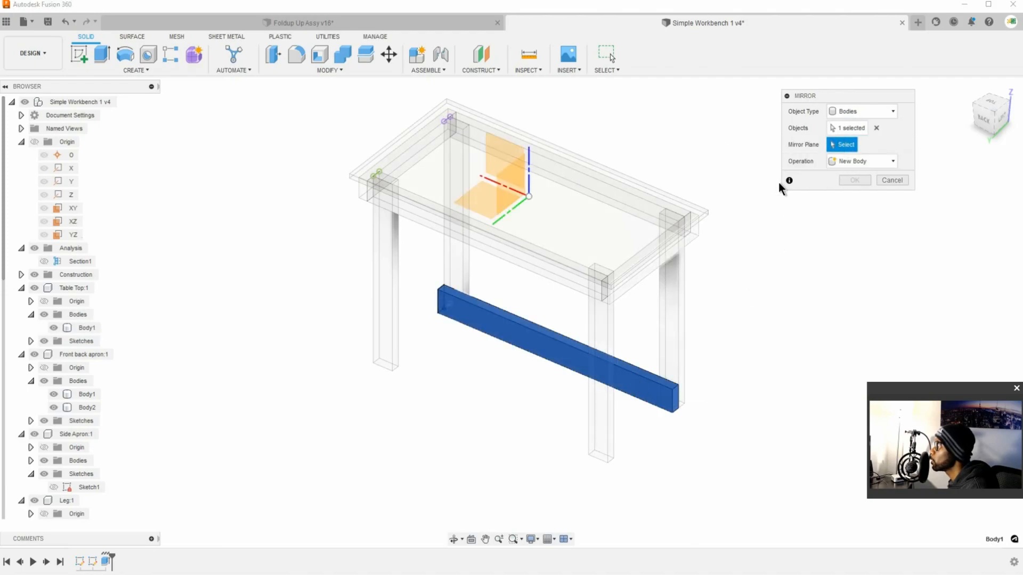
click(76, 220)
click(854, 180)
Step: Examine both stretchers and how their ends meet the legs, from underneath and from the sides of the workbench
shift+middle_drag(687, 421, 545, 296)
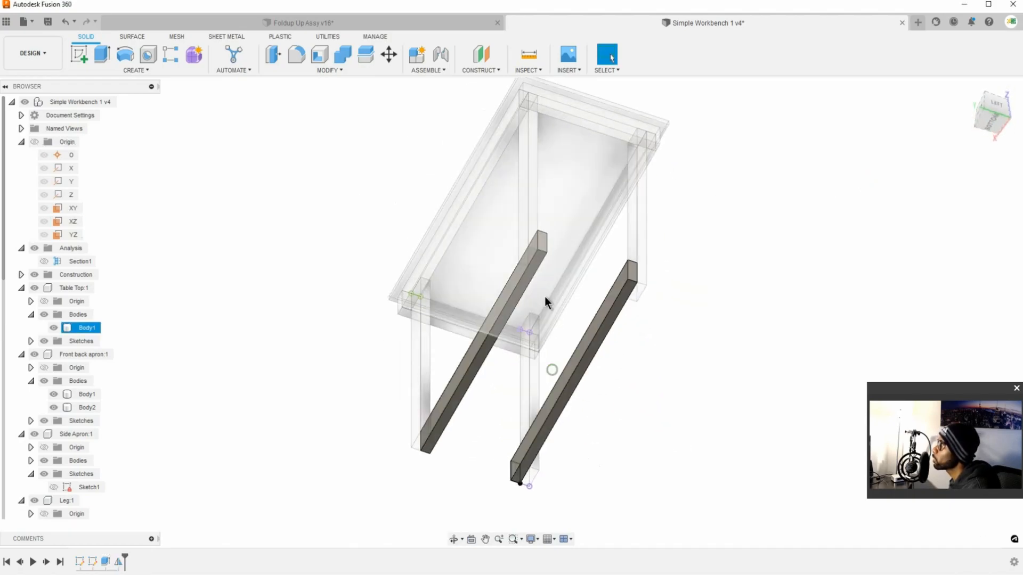
scroll(538, 253, up, 5)
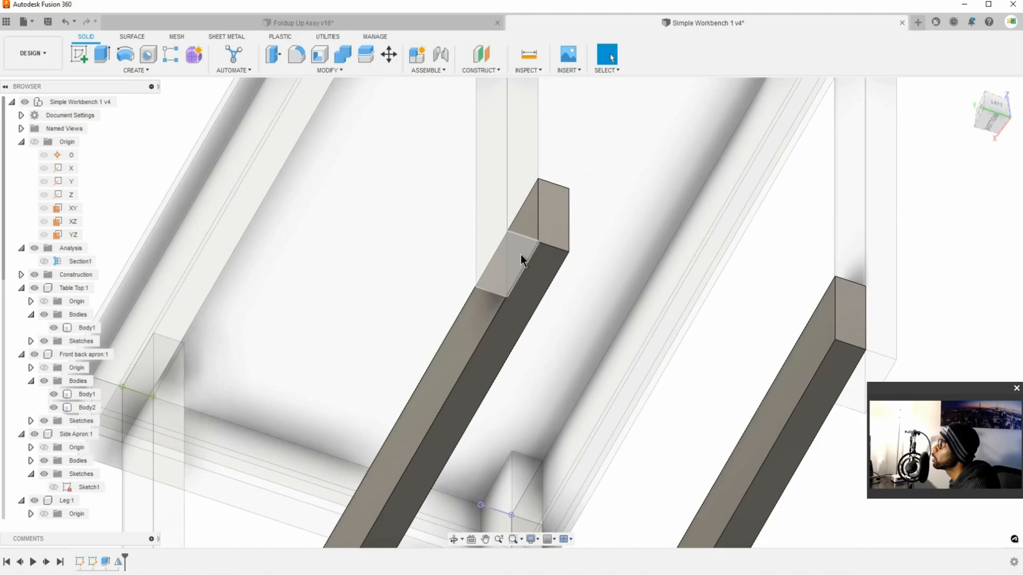
click(553, 290)
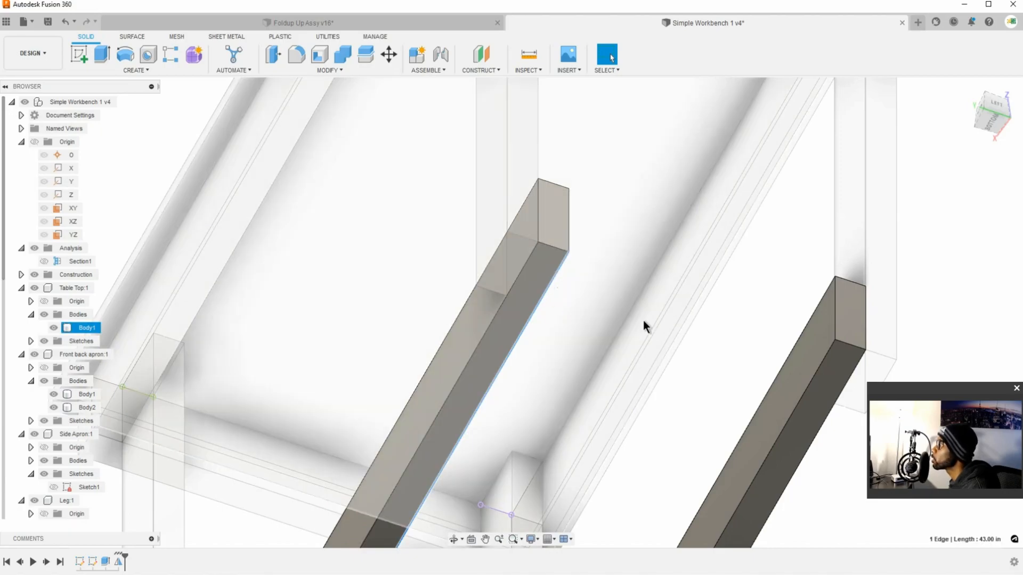
click(749, 325)
shift+middle_drag(571, 285, 616, 338)
scroll(619, 340, up, 2)
scroll(621, 341, down, 4)
scroll(628, 358, down, 3)
shift+middle_drag(653, 515, 587, 385)
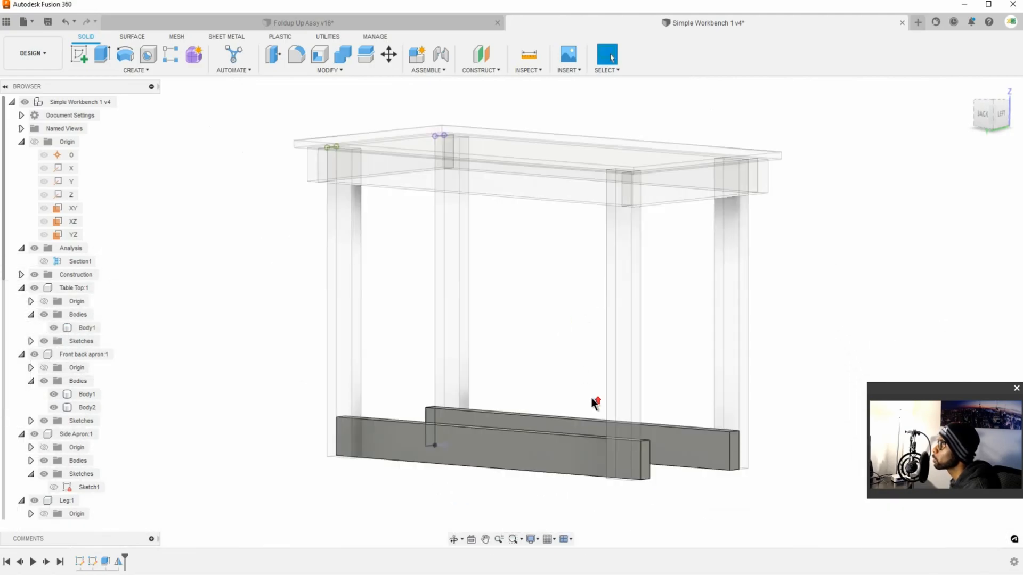
shift+middle_drag(630, 410, 575, 417)
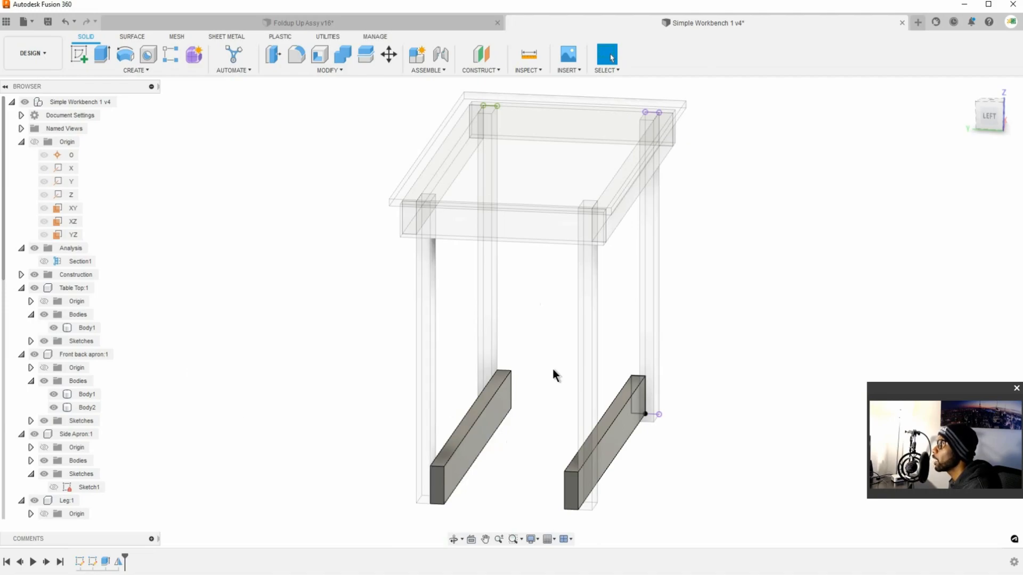
Step: Activate the top-level Simple Workbench component and pick the Stretcher's Sketch2 from its profile line at the foot of the leg
click(119, 100)
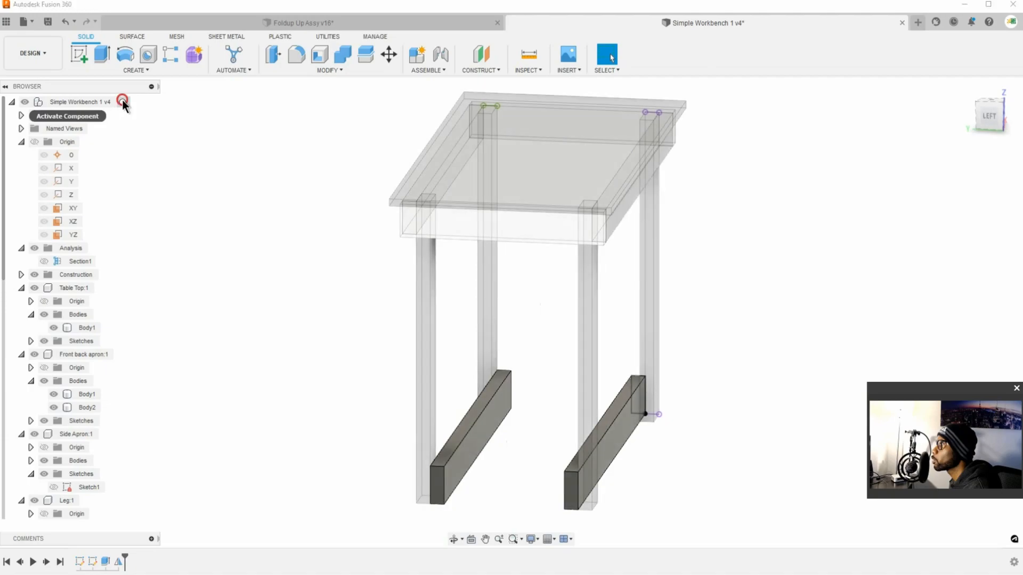
shift+middle_drag(384, 319, 602, 335)
click(375, 473)
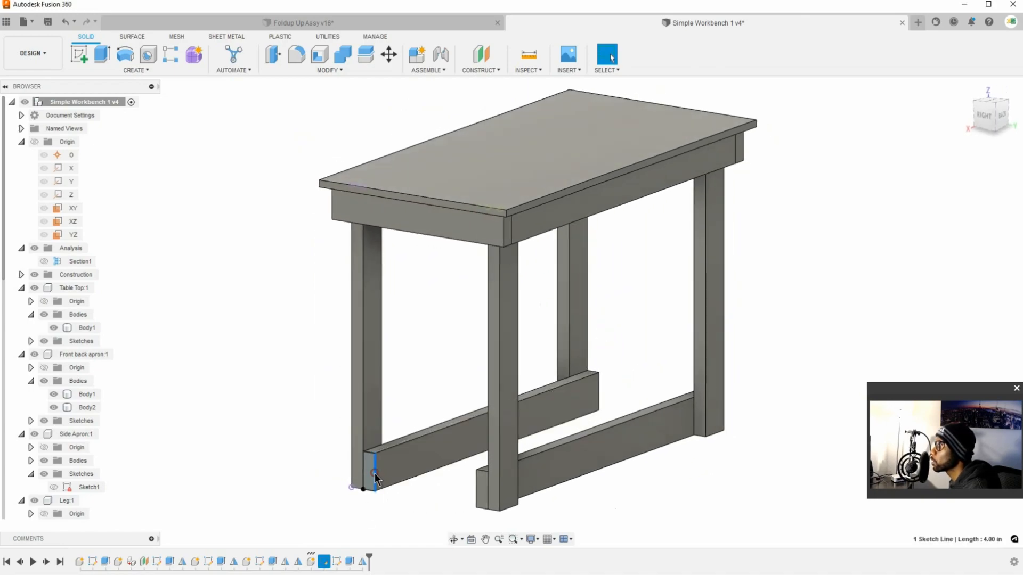
scroll(60, 433, down, 13)
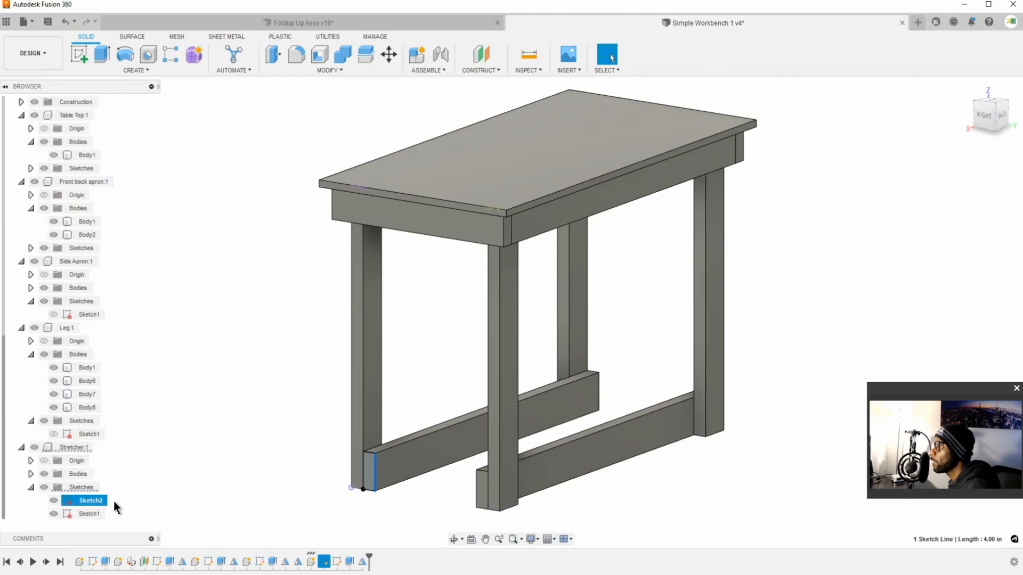
right_click(97, 499)
click(152, 501)
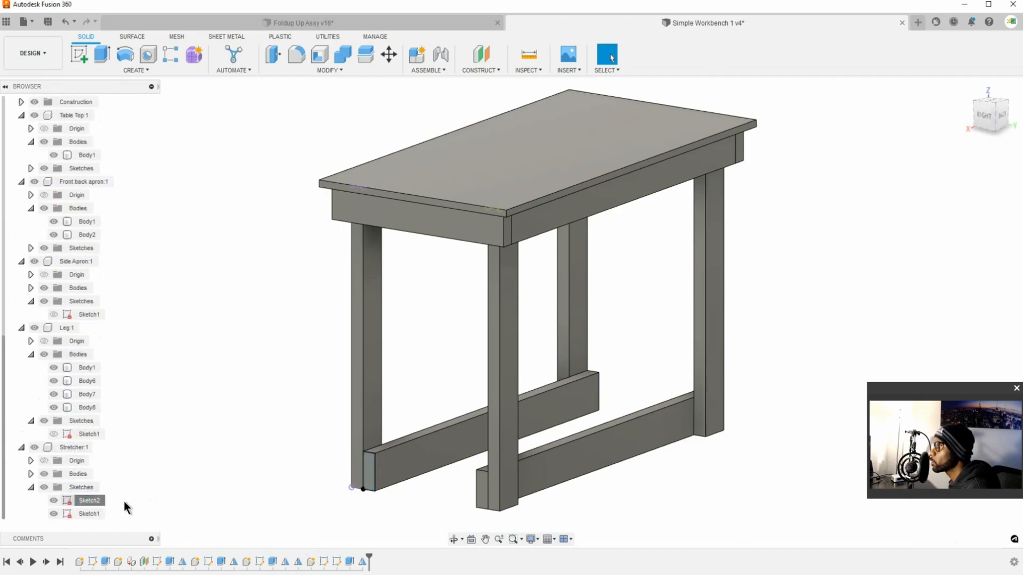